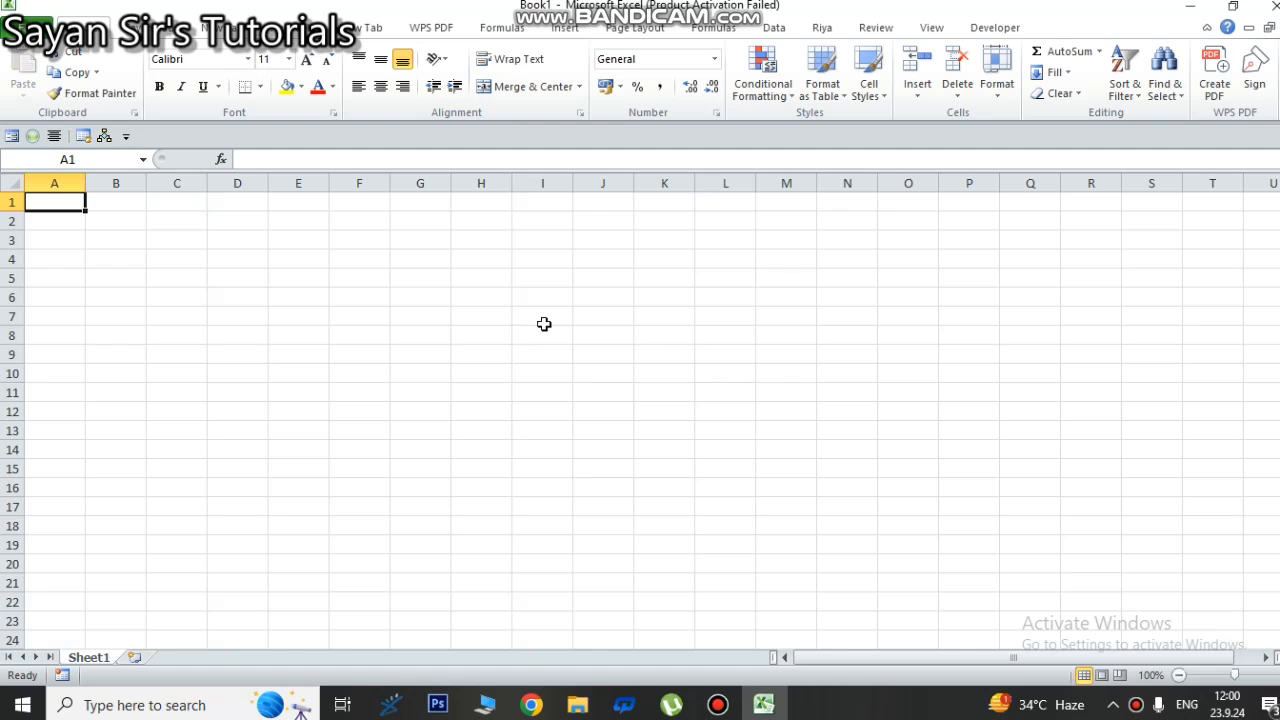
- Merge and center cells A1 through I1 into one title cell
click(236, 371)
click(276, 333)
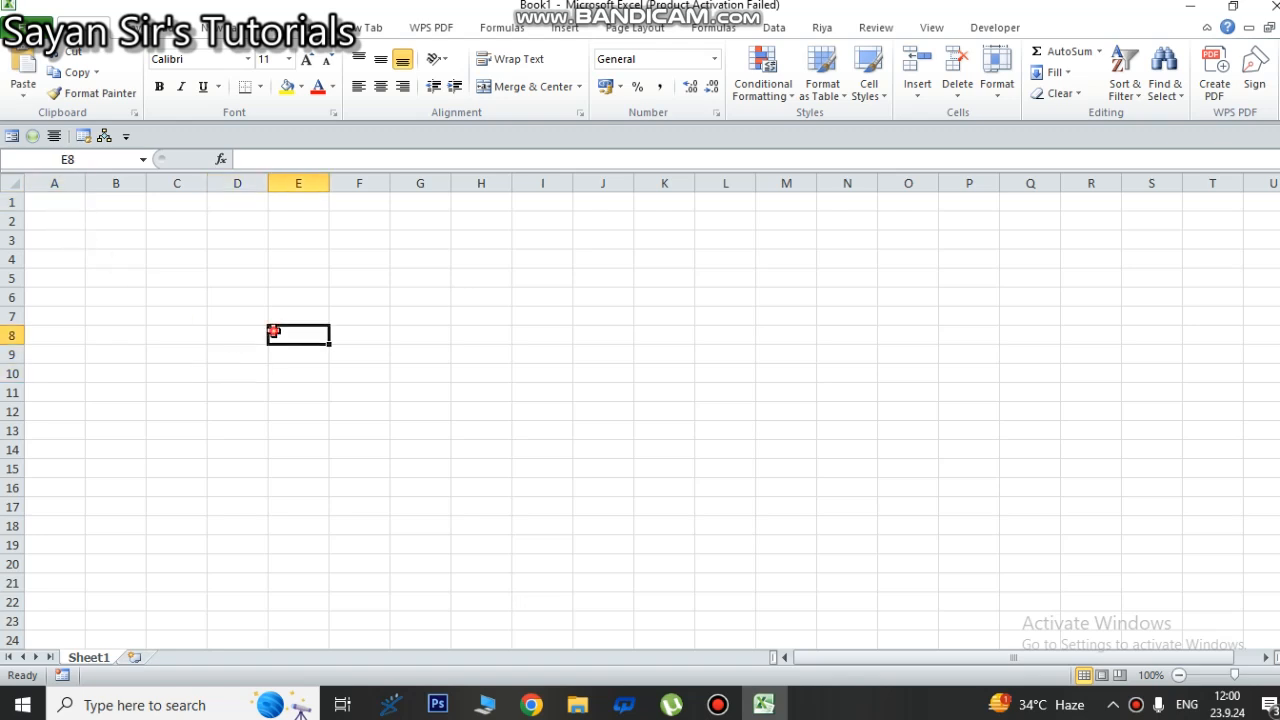
click(47, 201)
drag(47, 201, 523, 201)
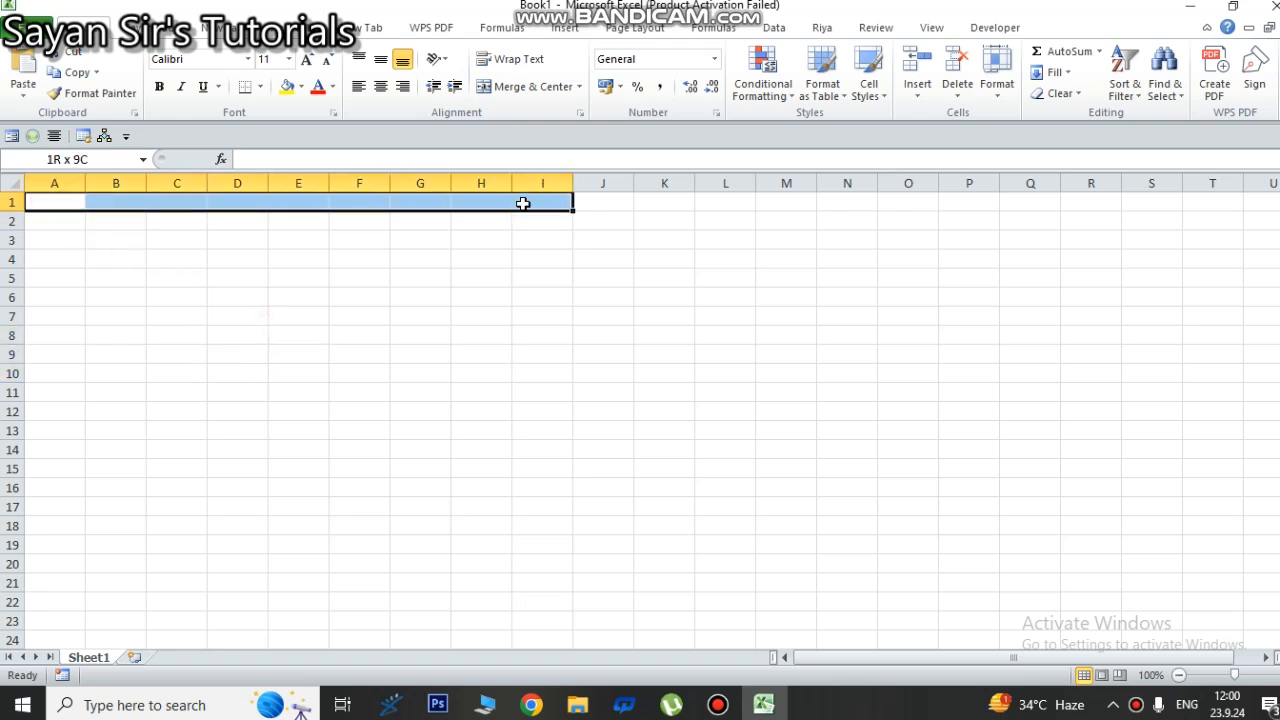
click(528, 89)
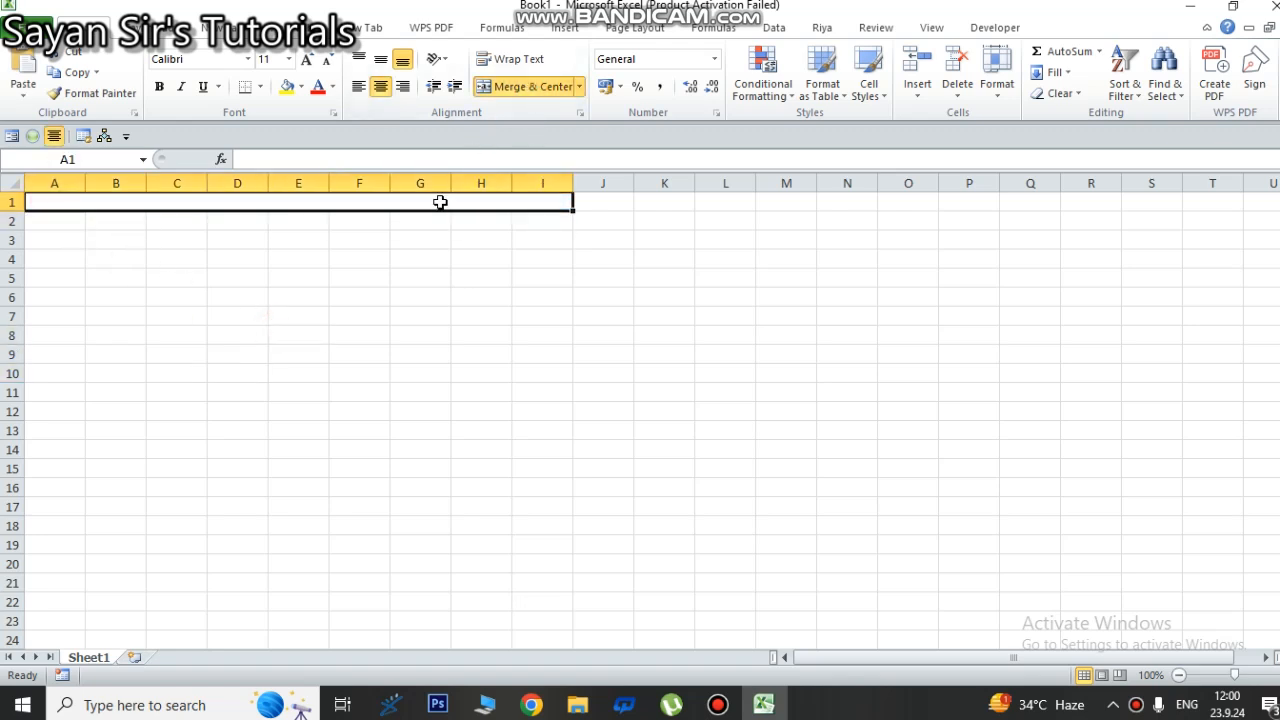
- Enter the title "Sales Report of Cars 2024" in the merged cell and dismiss the Office activation wizard
text(Sal)
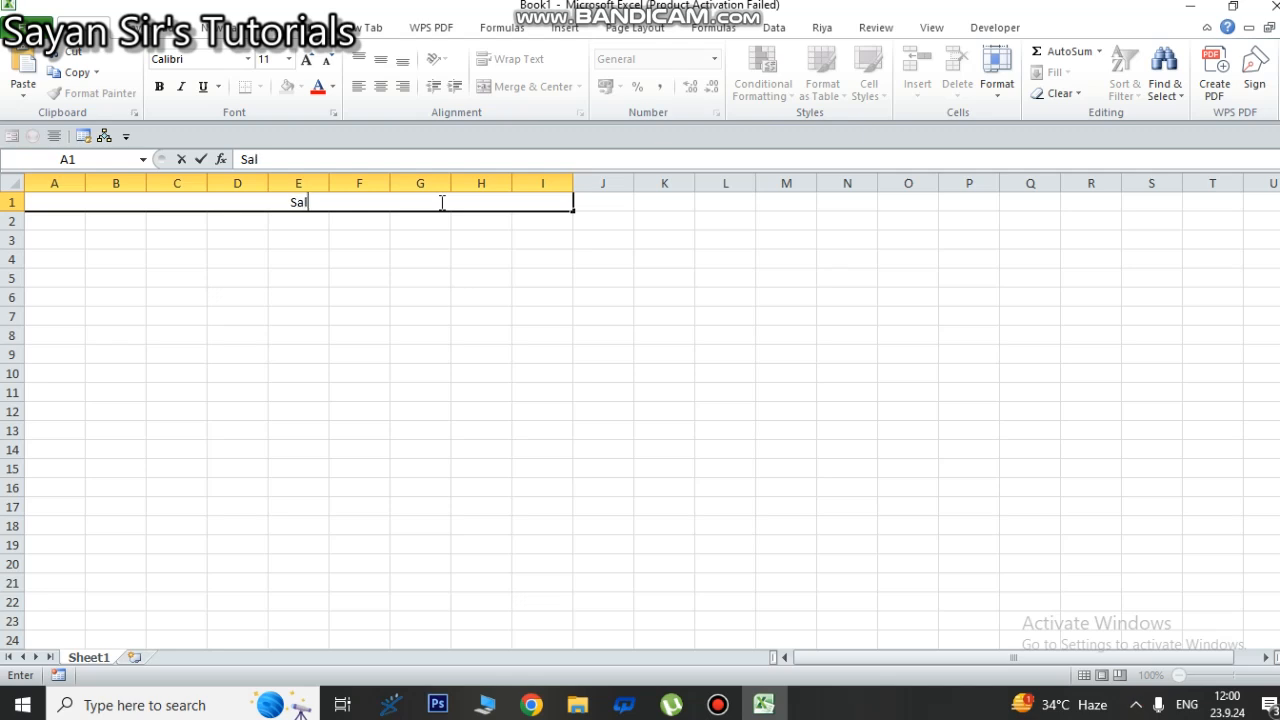
text(es Report of)
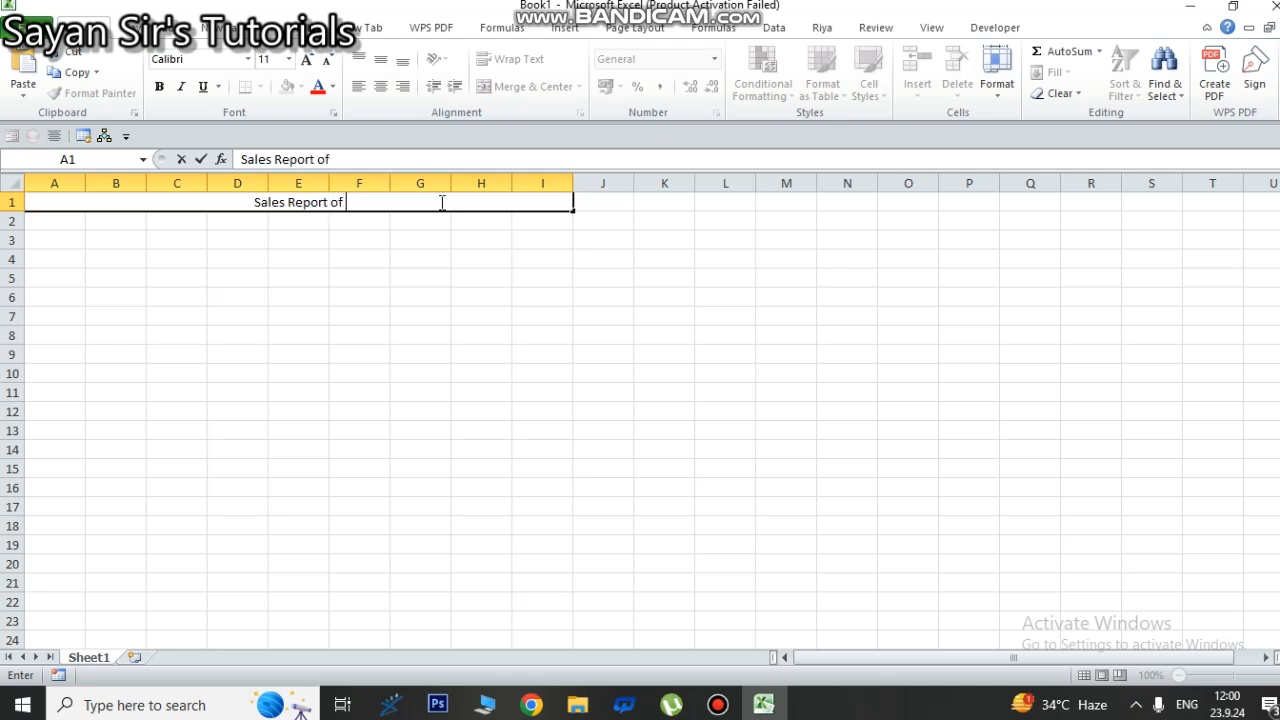
text( Cars)
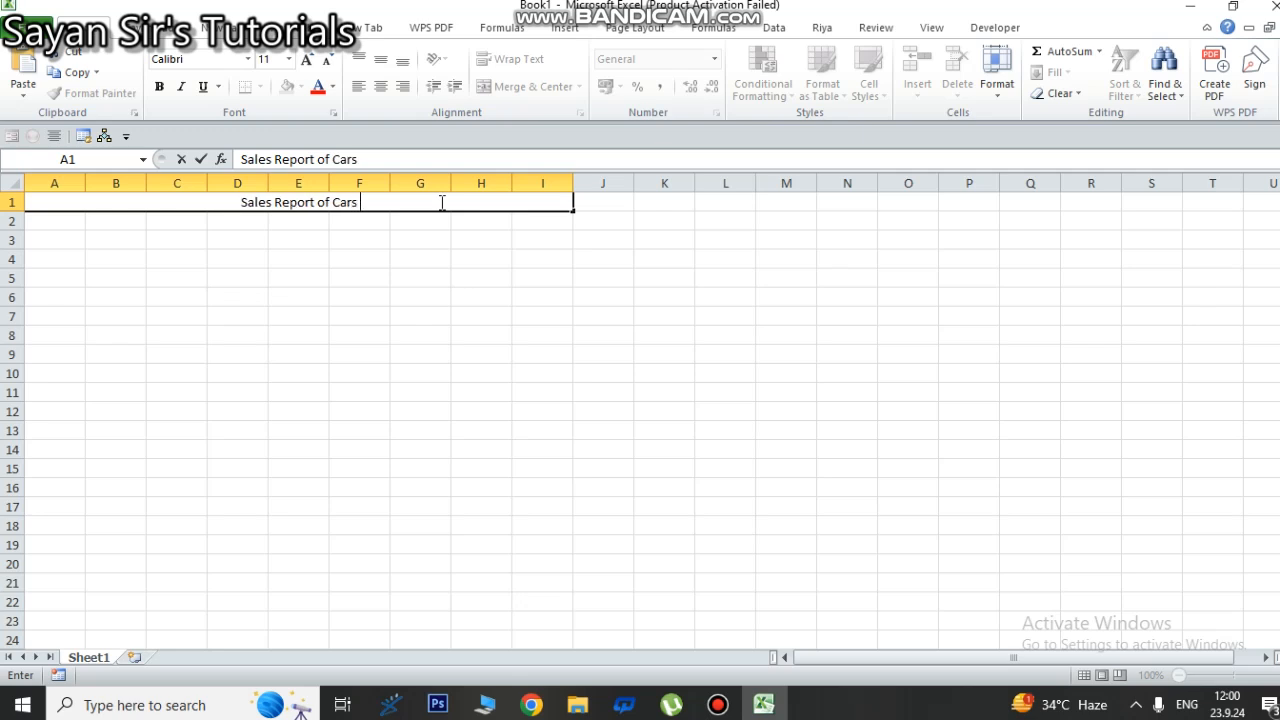
text( 2024)
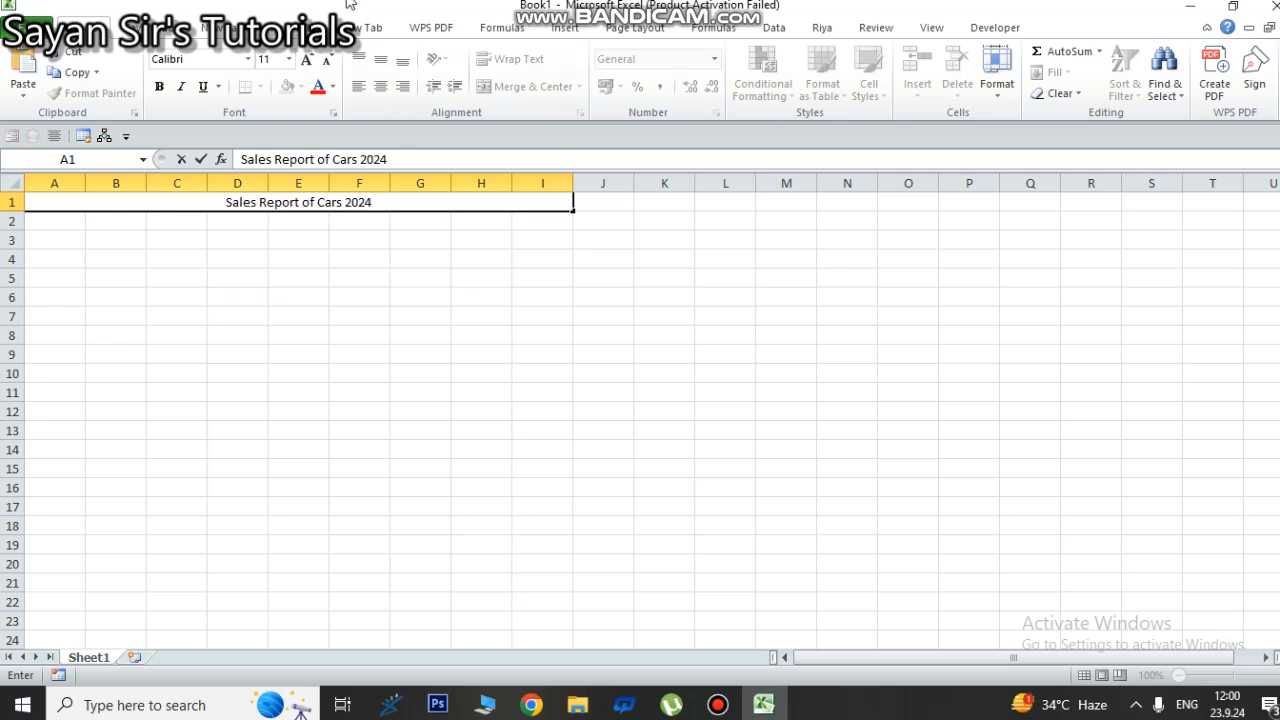
click(246, 312)
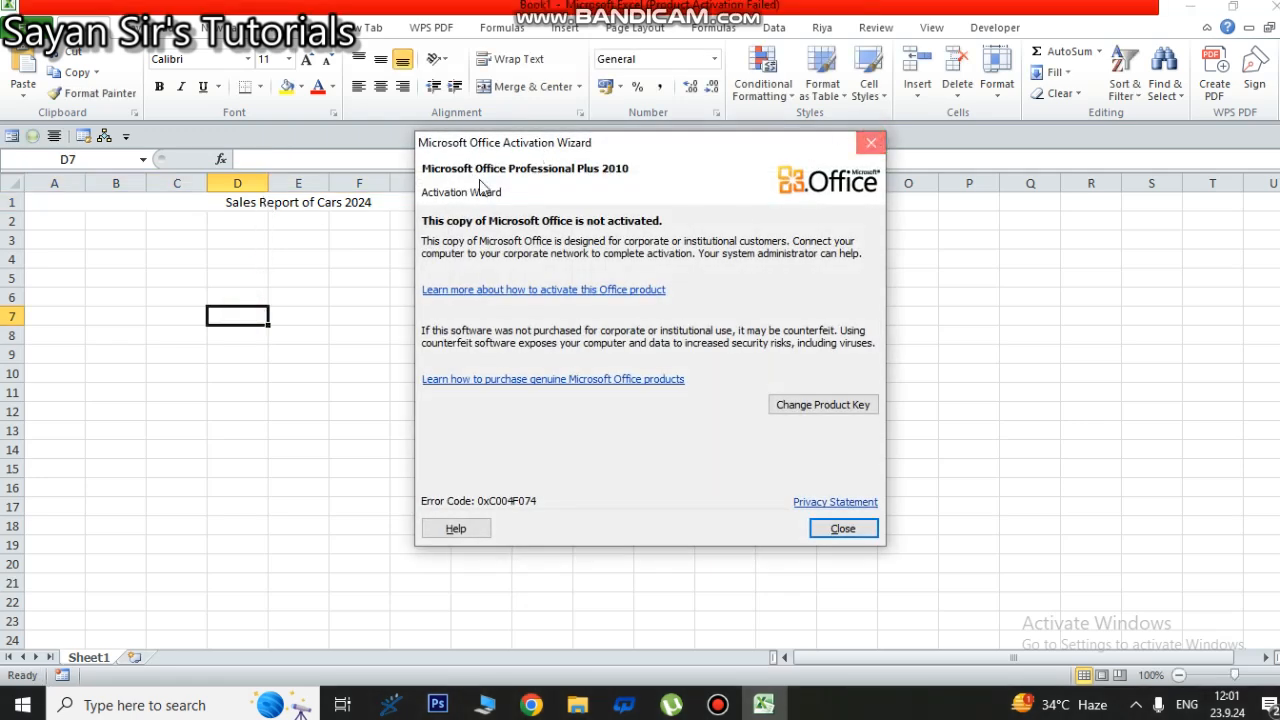
click(873, 142)
- Enlarge the title "Sales Report of Cars 2024" to font size 20 and fill its merged cell with yellow
click(372, 202)
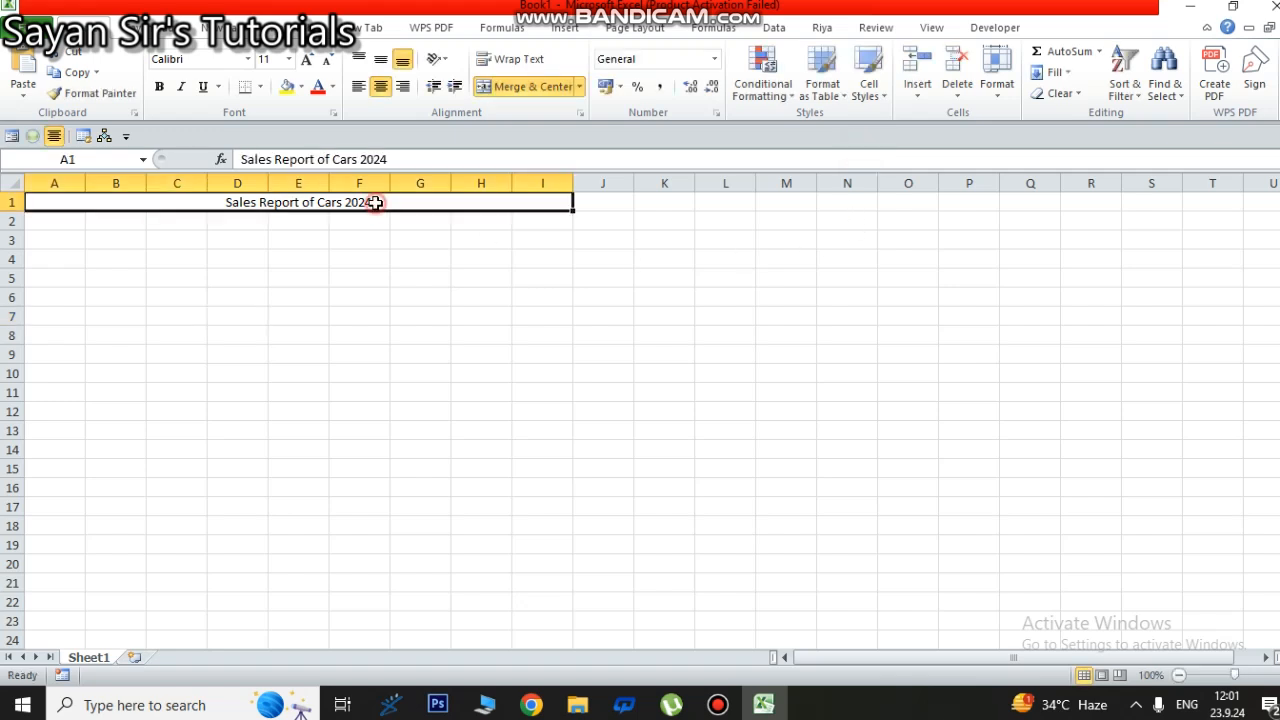
click(313, 68)
click(313, 68)
click(313, 68)
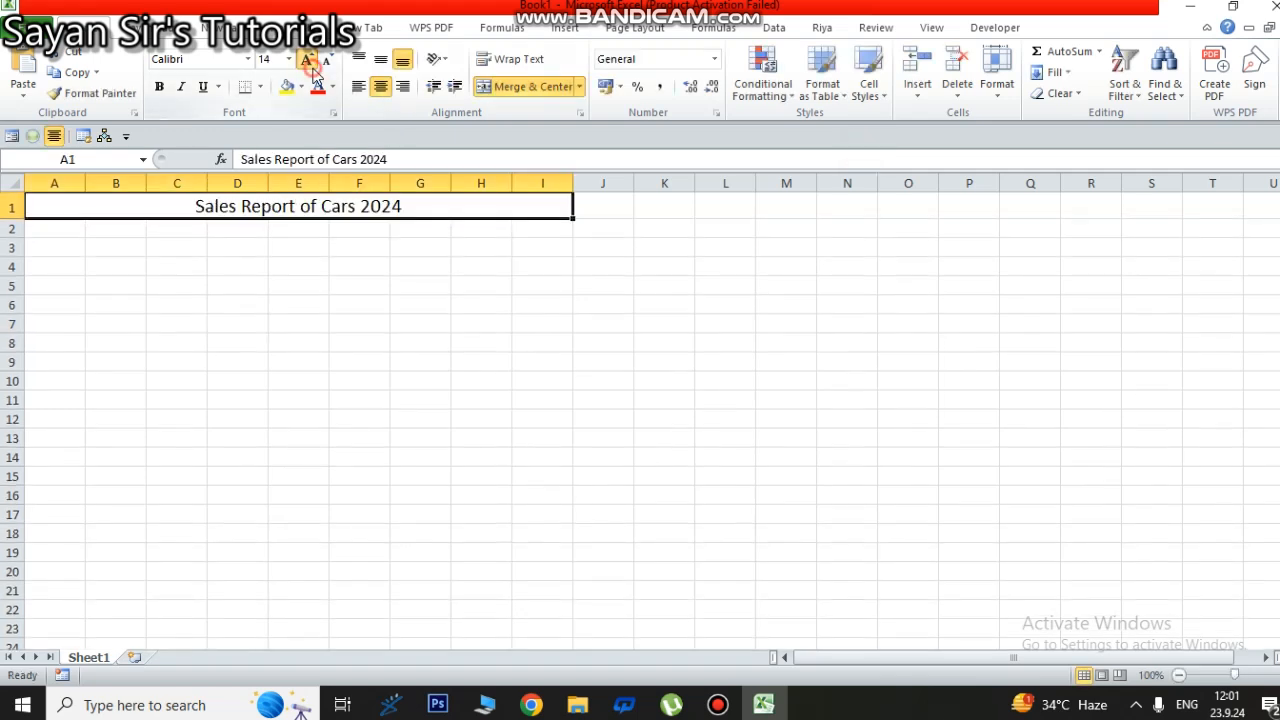
click(313, 68)
click(313, 68)
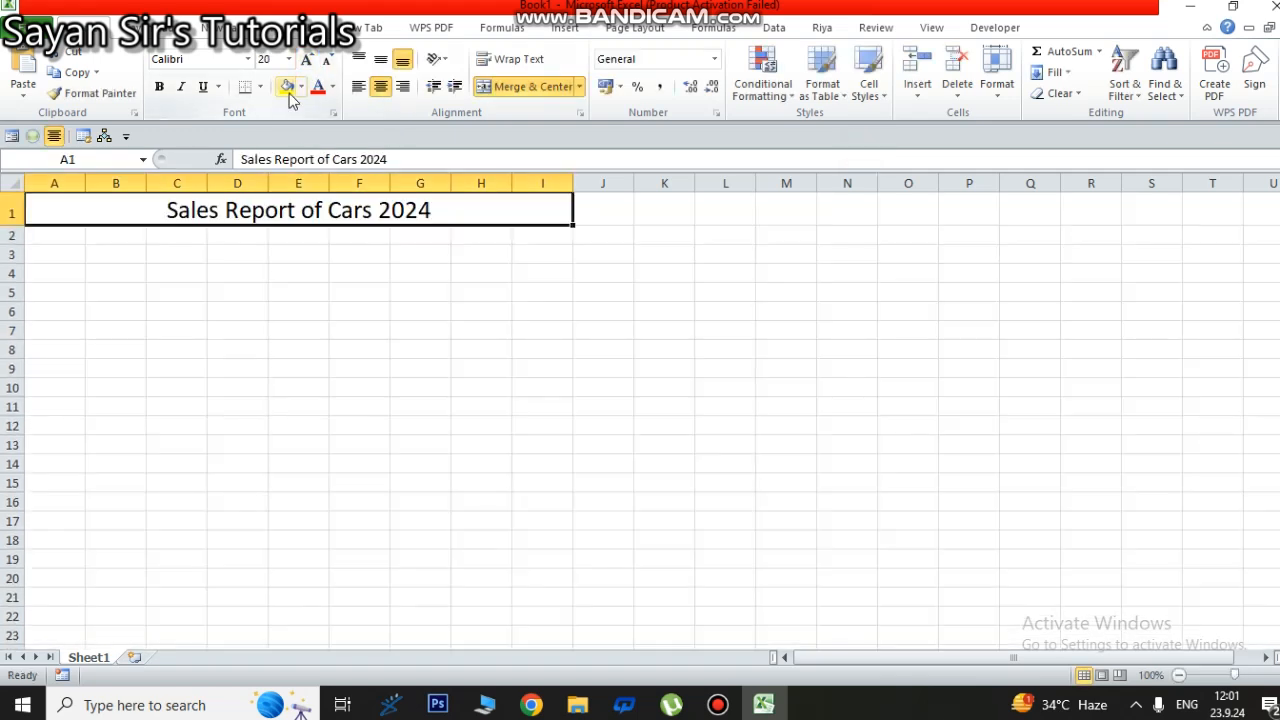
click(287, 86)
click(255, 324)
- Enter the column headers "Model" in A2 and "Brand" in B2
click(45, 233)
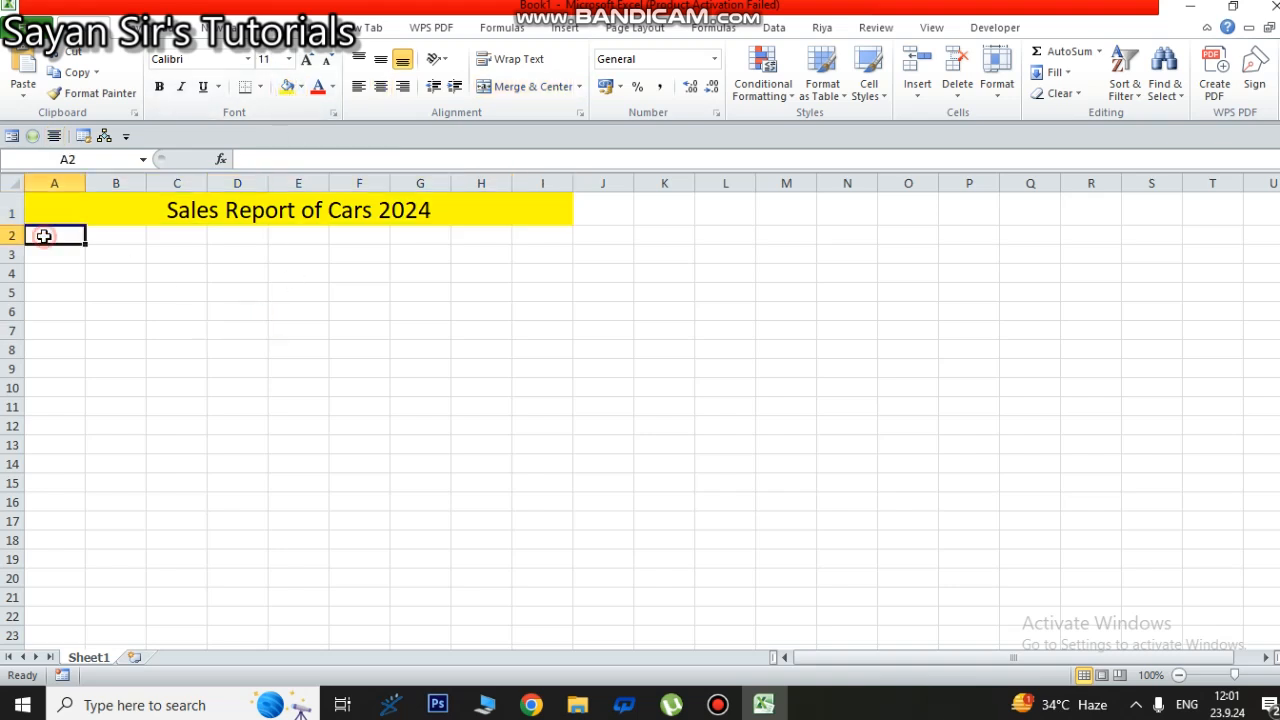
text(Model)
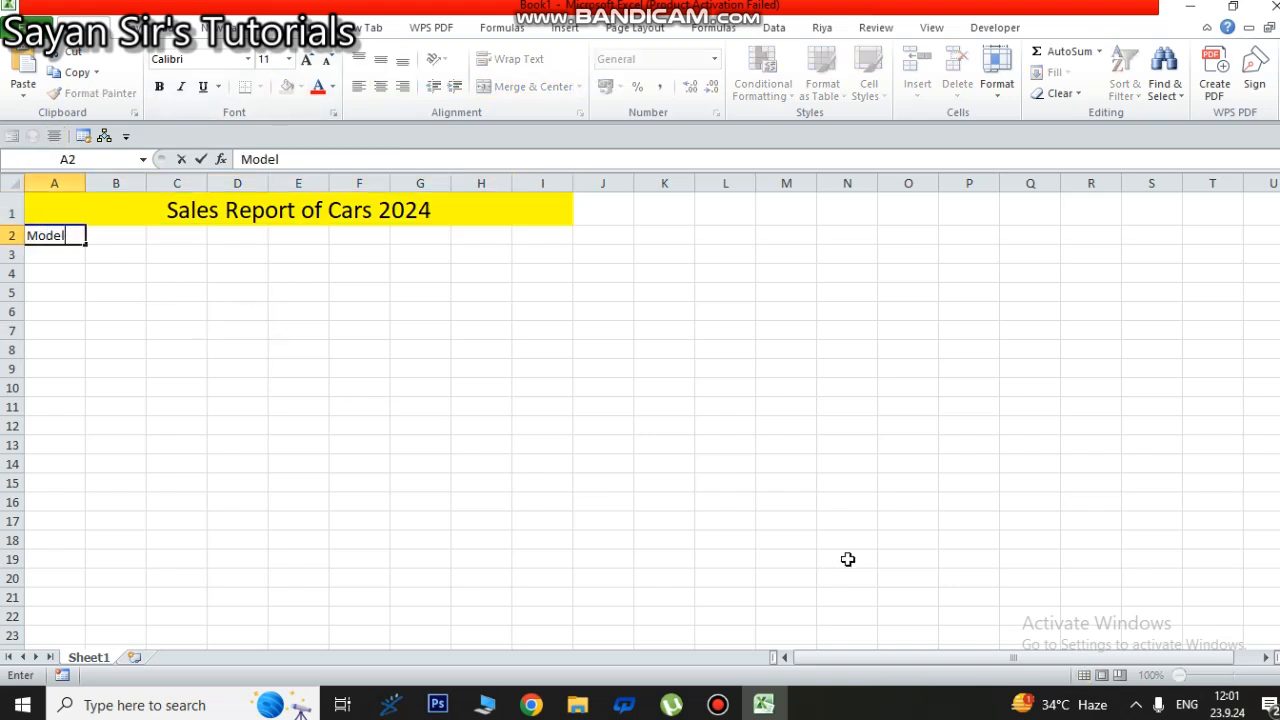
key(Tab)
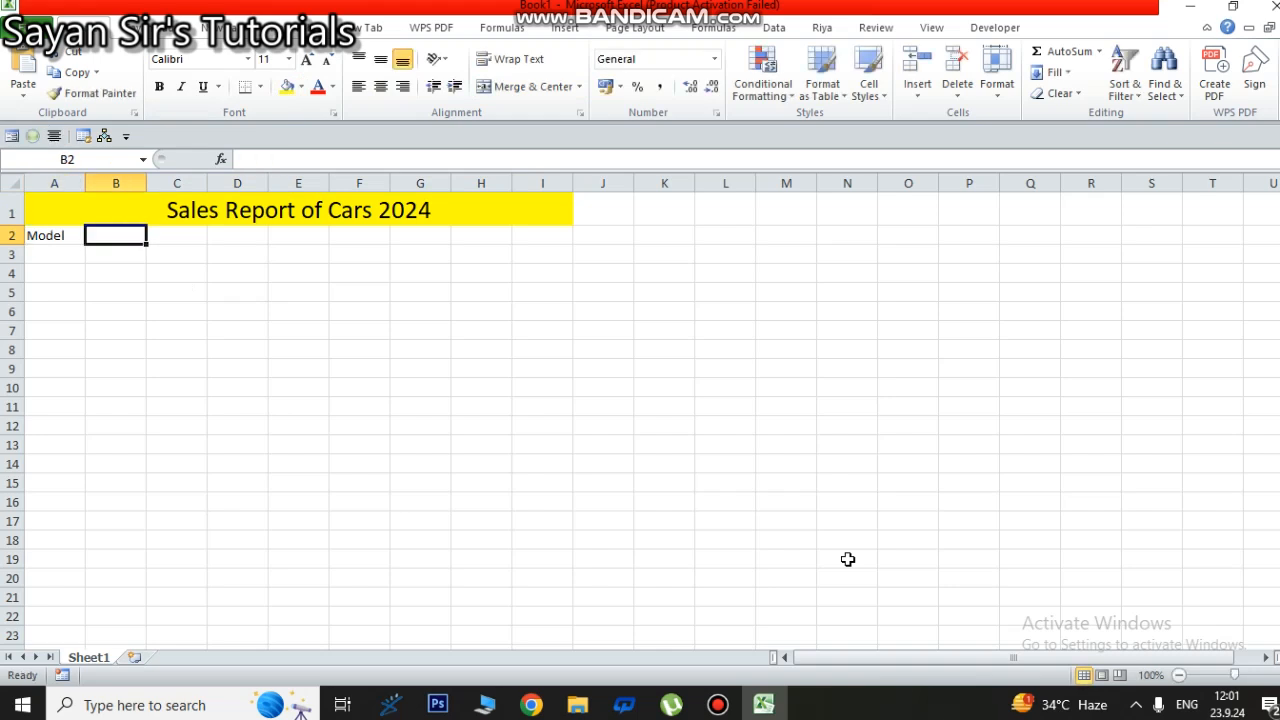
text(Brand)
key(Tab)
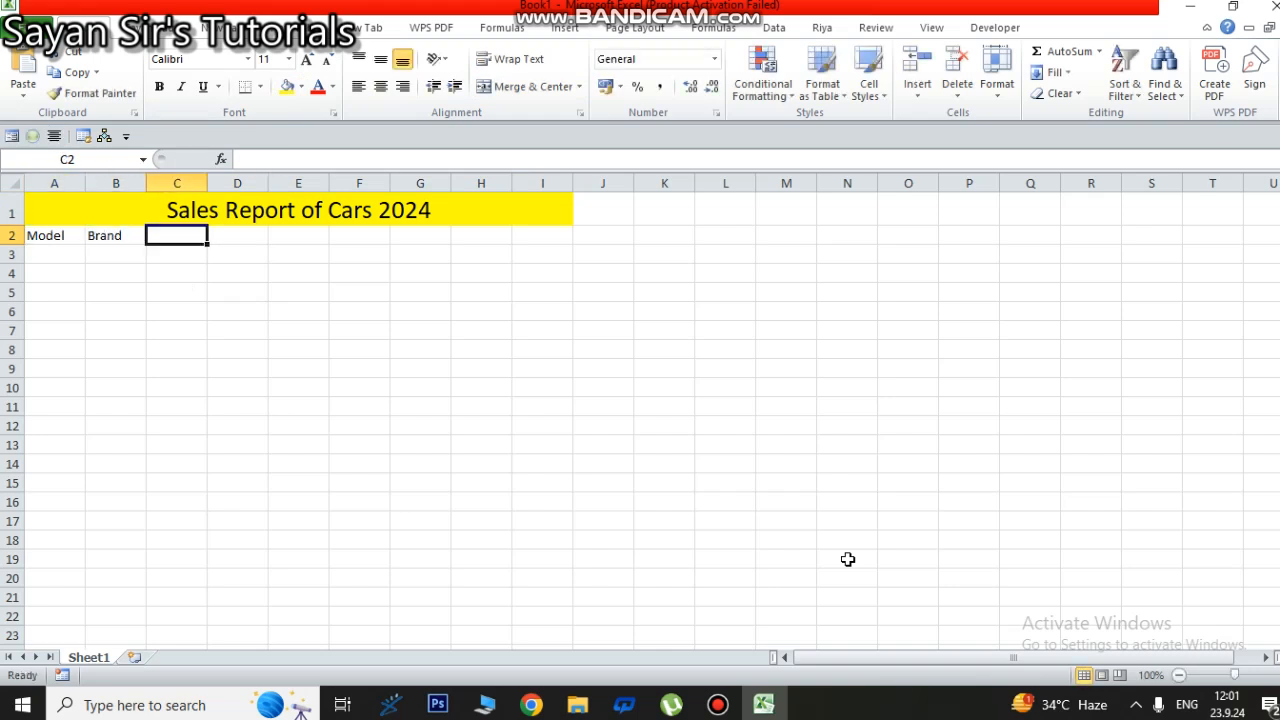
- Enter the header "Manufacture Year" in C2 and autofit column C to the text
text(Mak)
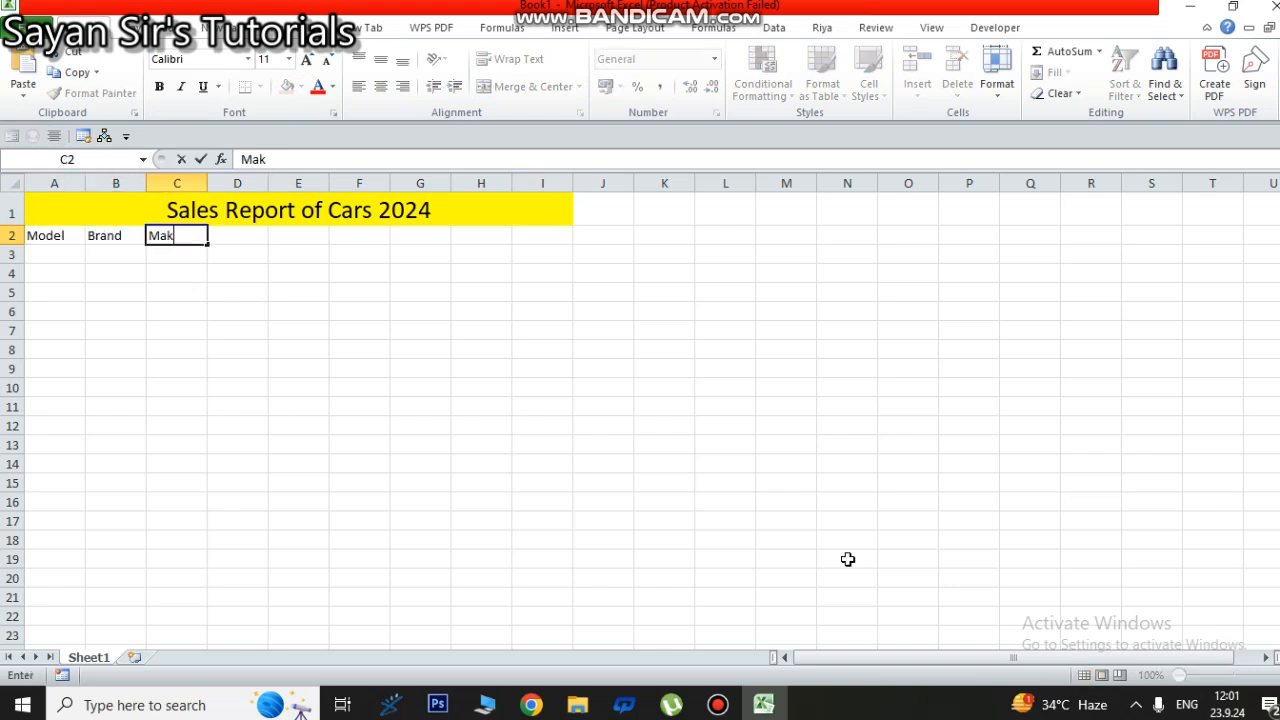
key(BackSpace)
key(BackSpace)
key(BackSpace)
text(Manufactoring)
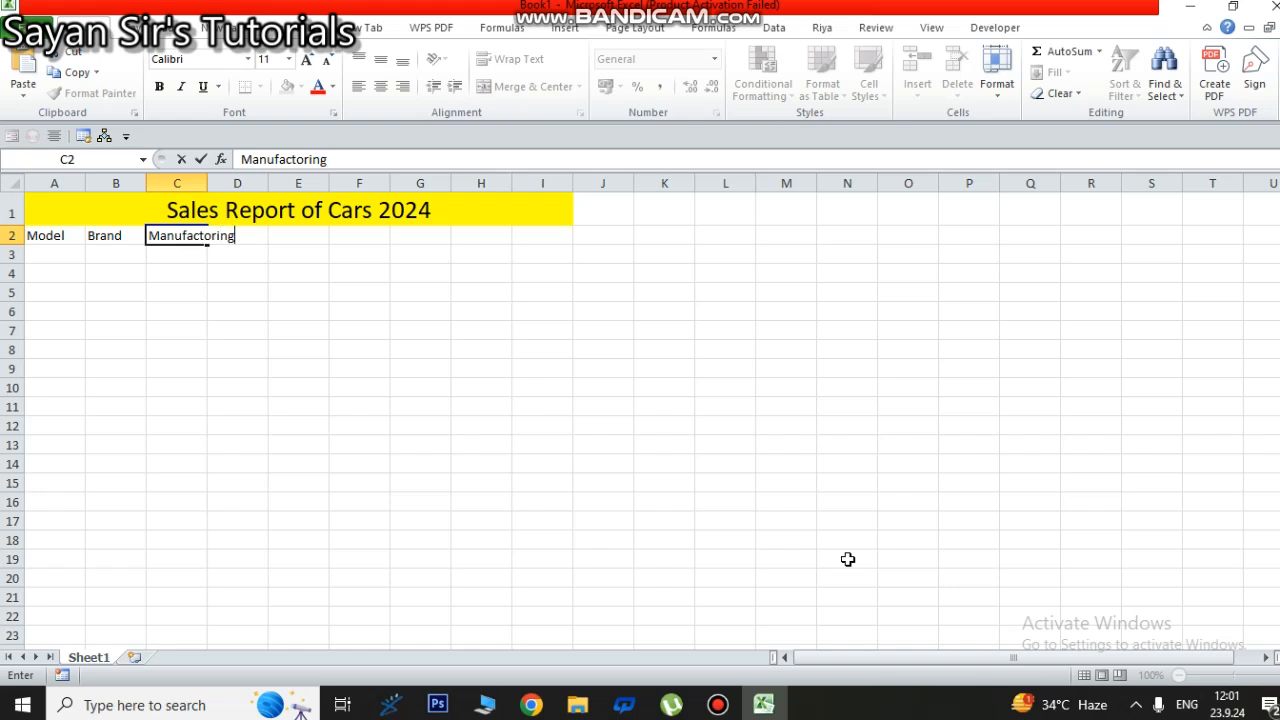
key(BackSpace)
key(BackSpace)
key(BackSpace)
text(re)
click(343, 258)
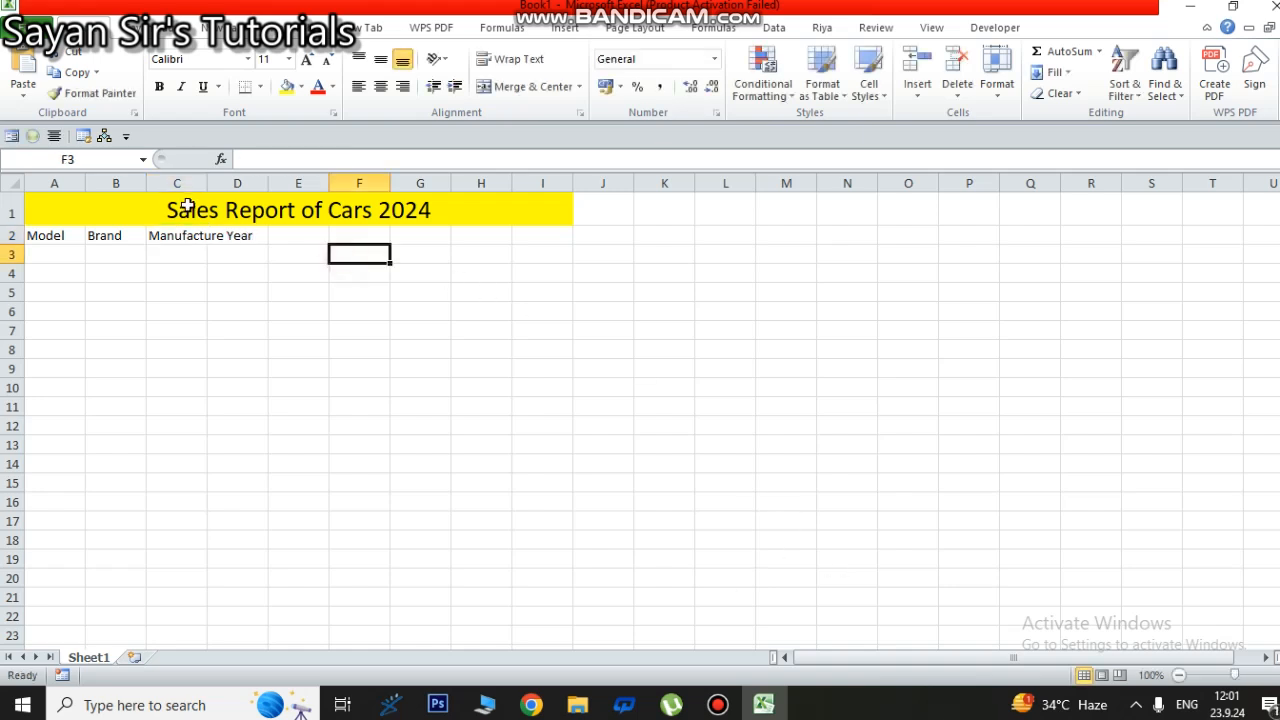
double_click(211, 182)
- Enter the year headers 2023 in D2 and 2024 in E2
click(300, 233)
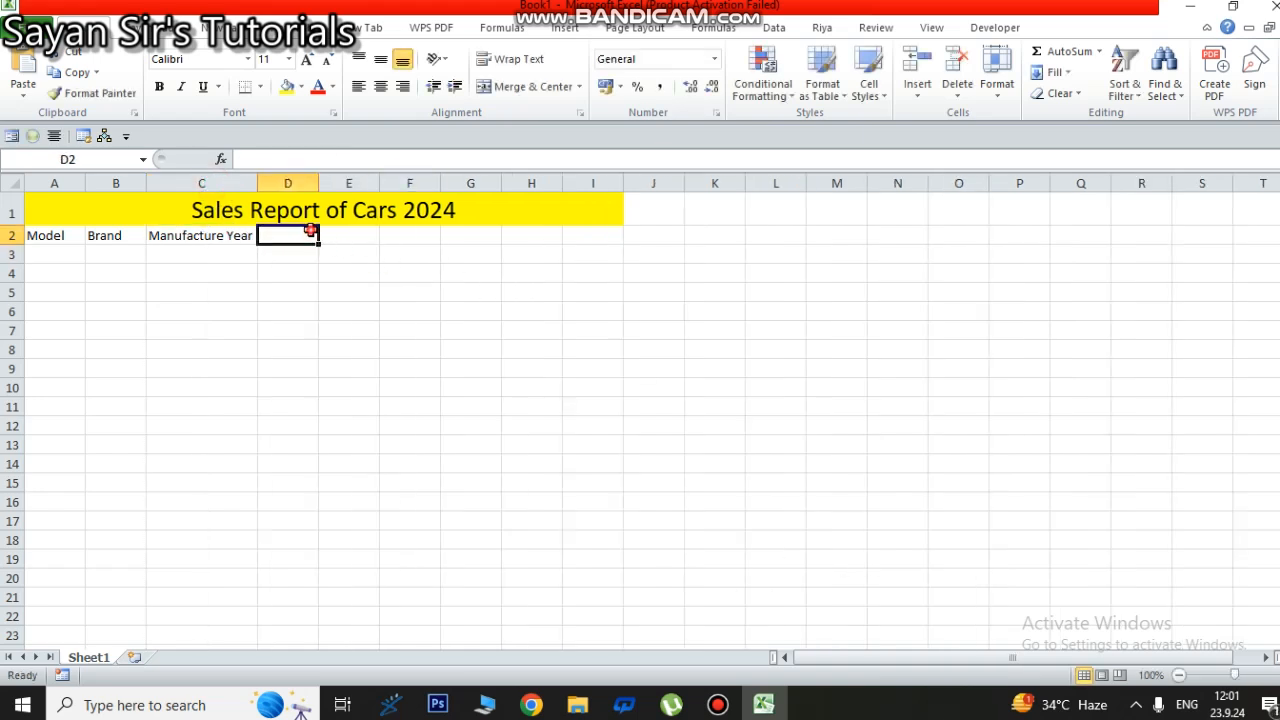
text(2023)
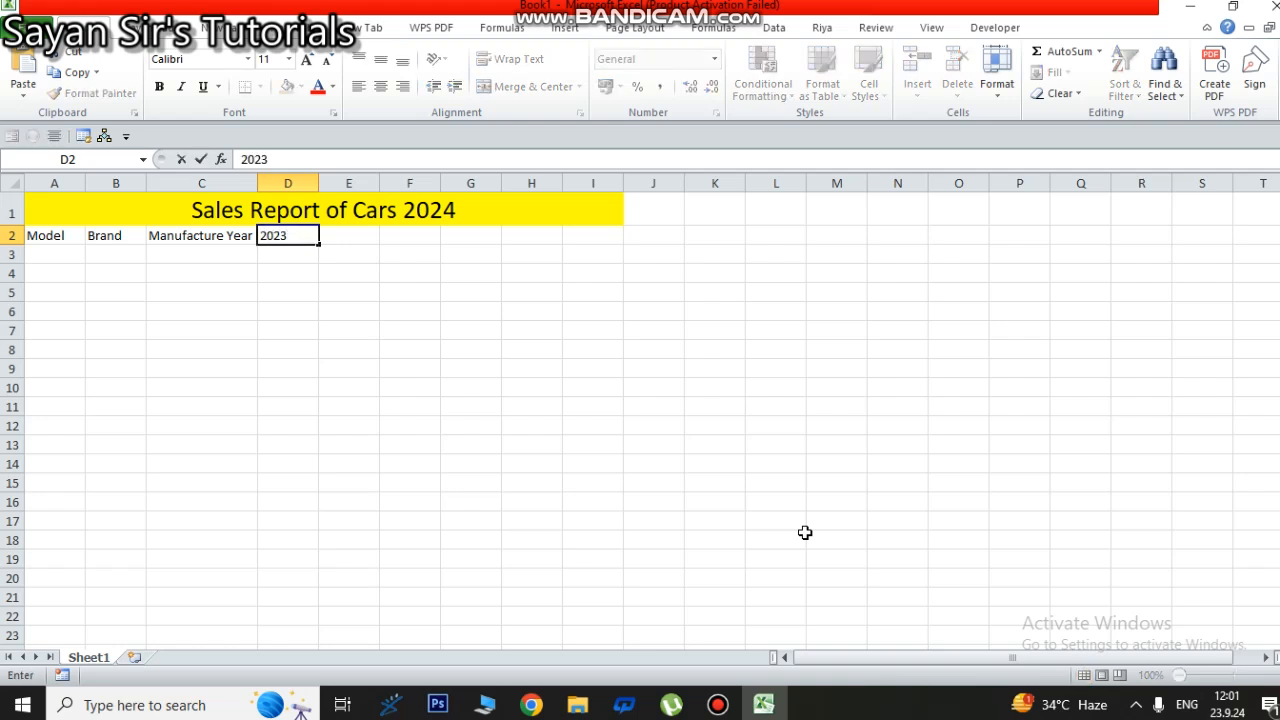
key(Tab)
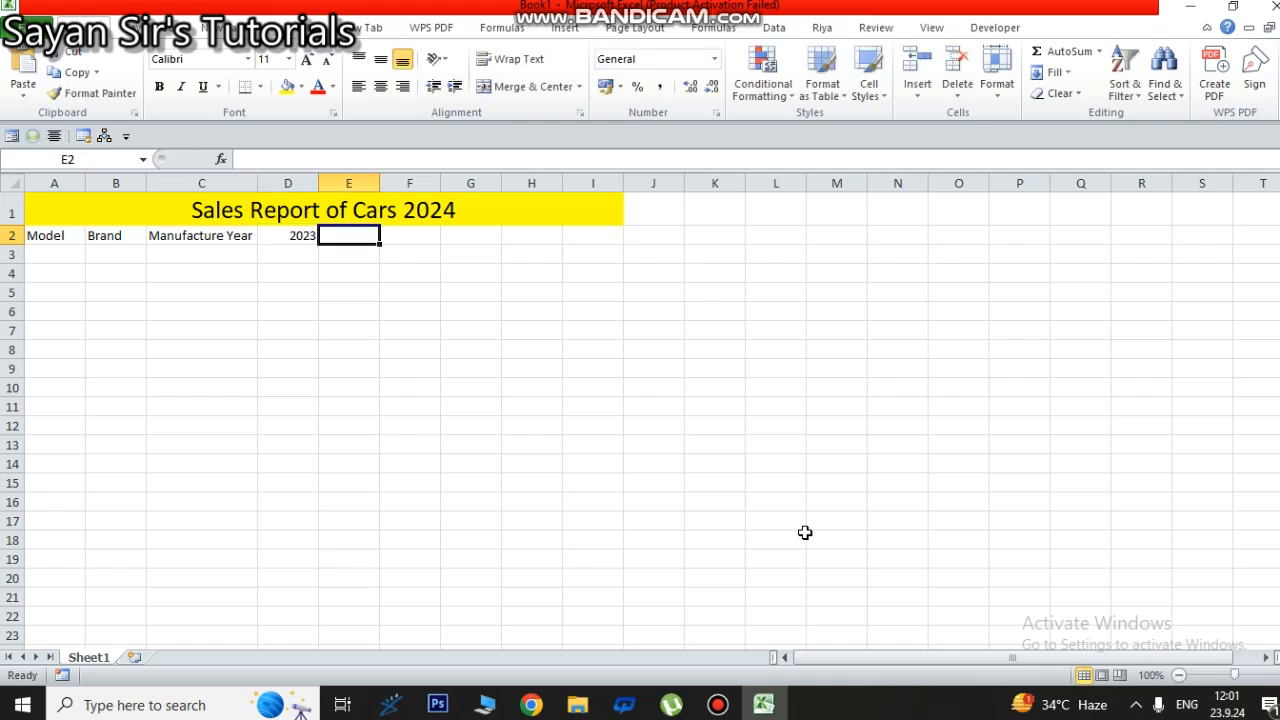
text(2024)
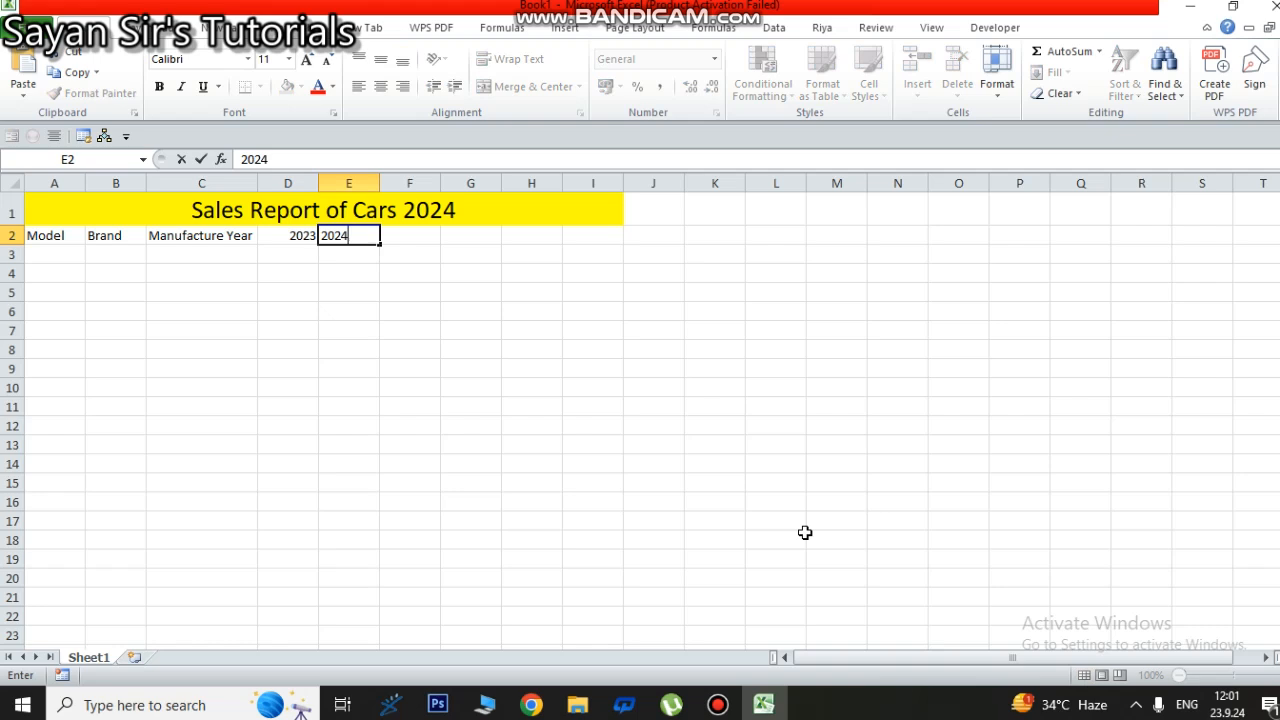
key(Tab)
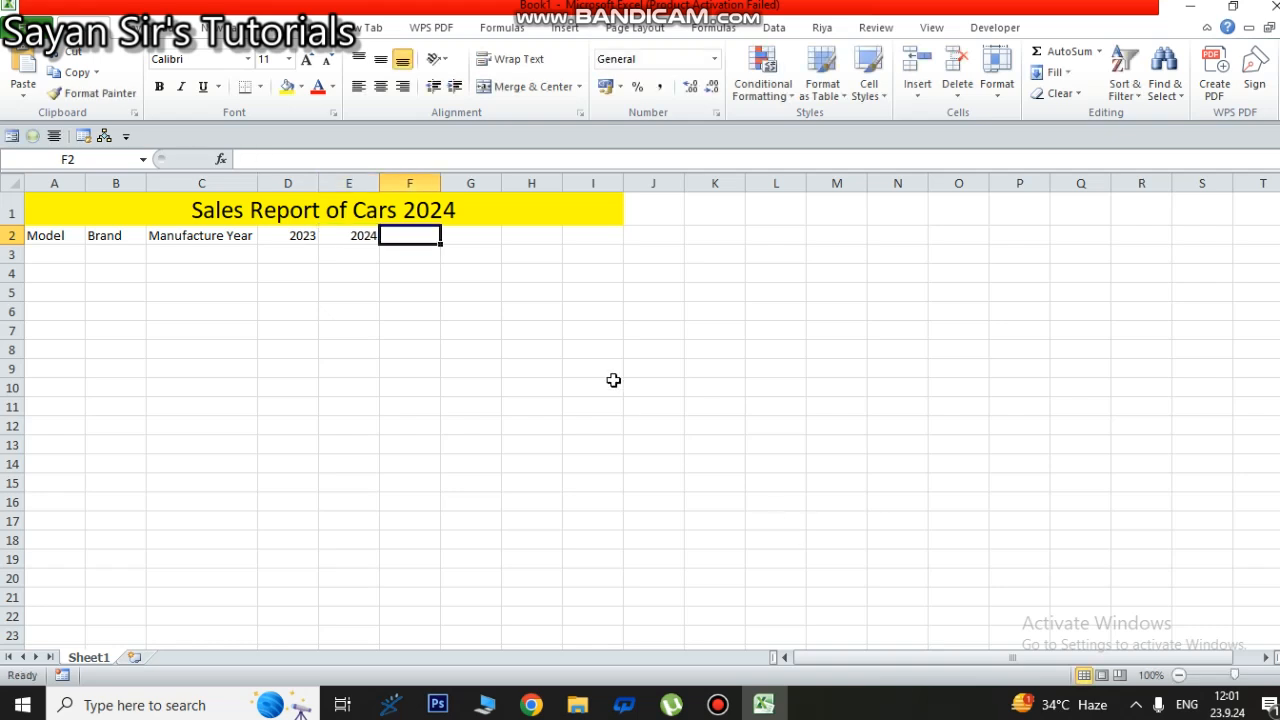
- Extend the year headers in D2 and E2 to read "2023 sold" and "2024 sold"
click(293, 234)
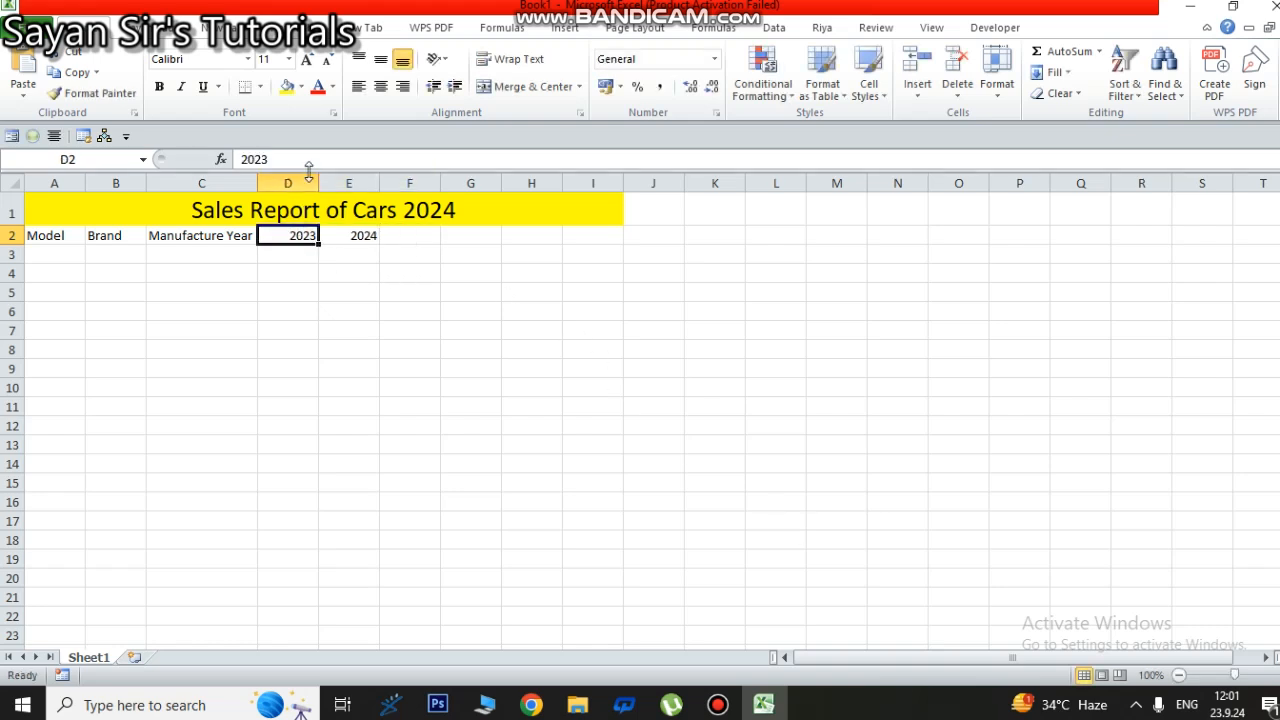
click(313, 159)
text(so)
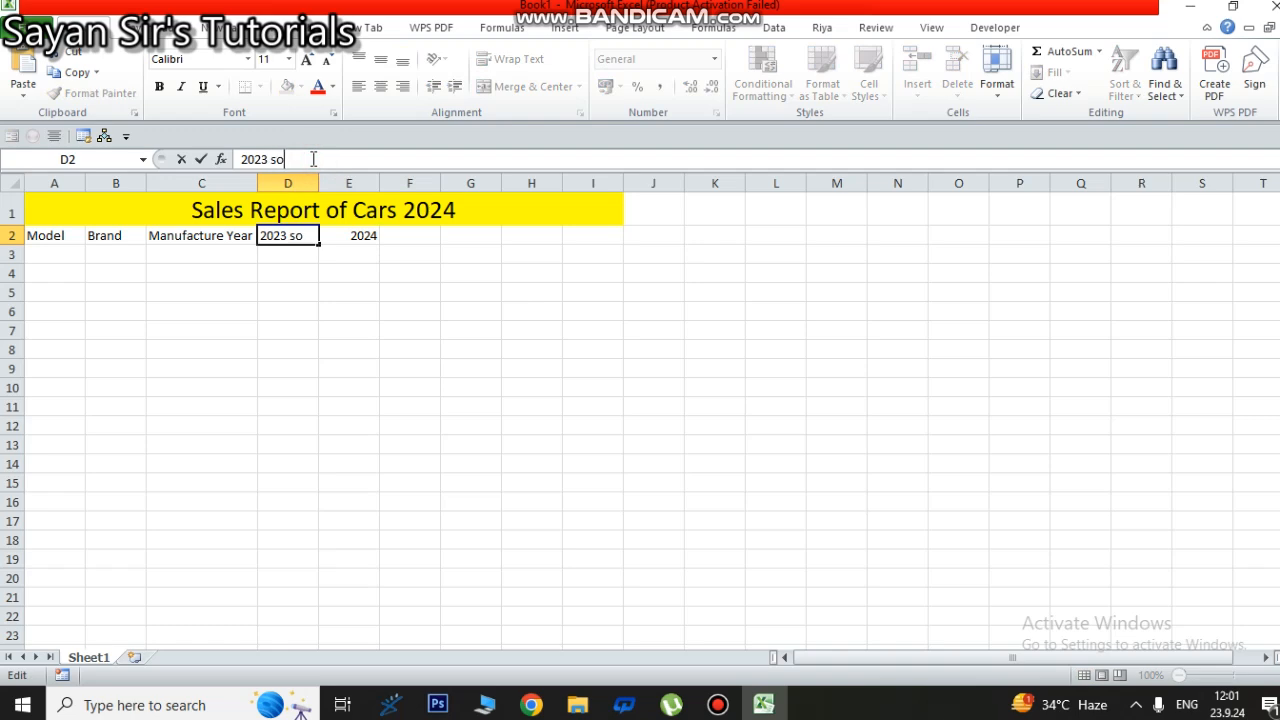
text(ld)
key(Tab)
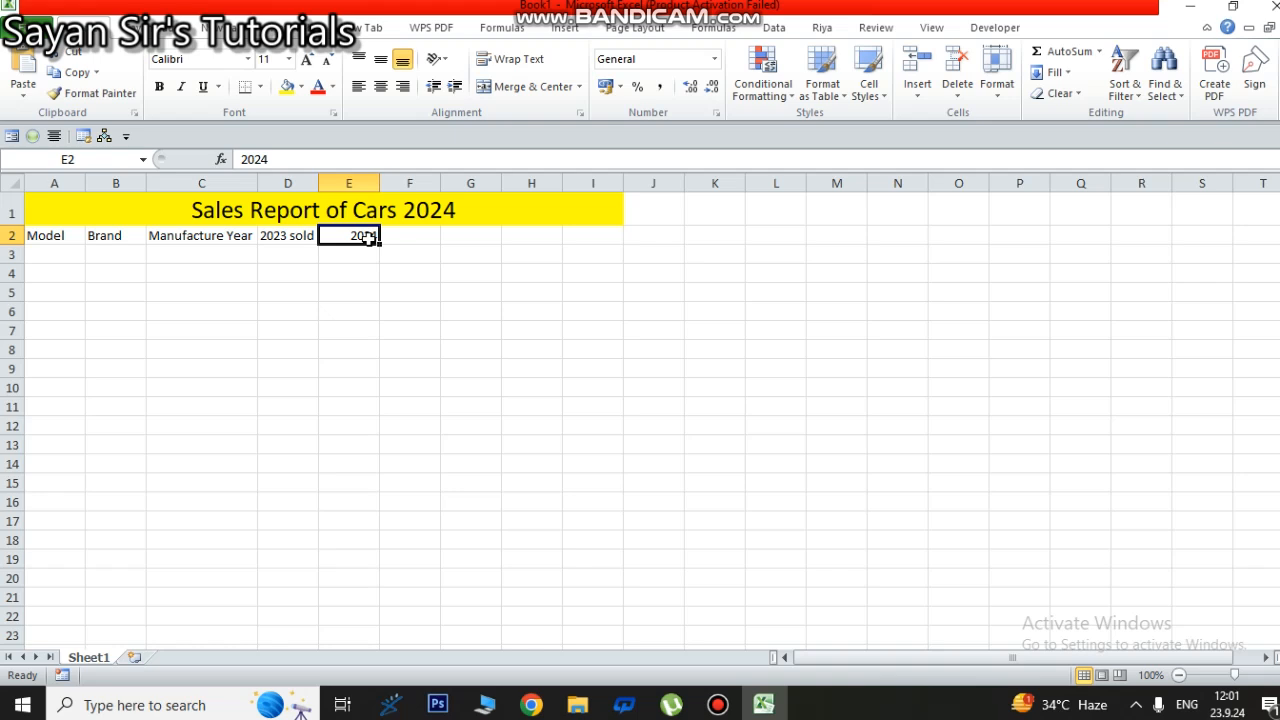
click(340, 157)
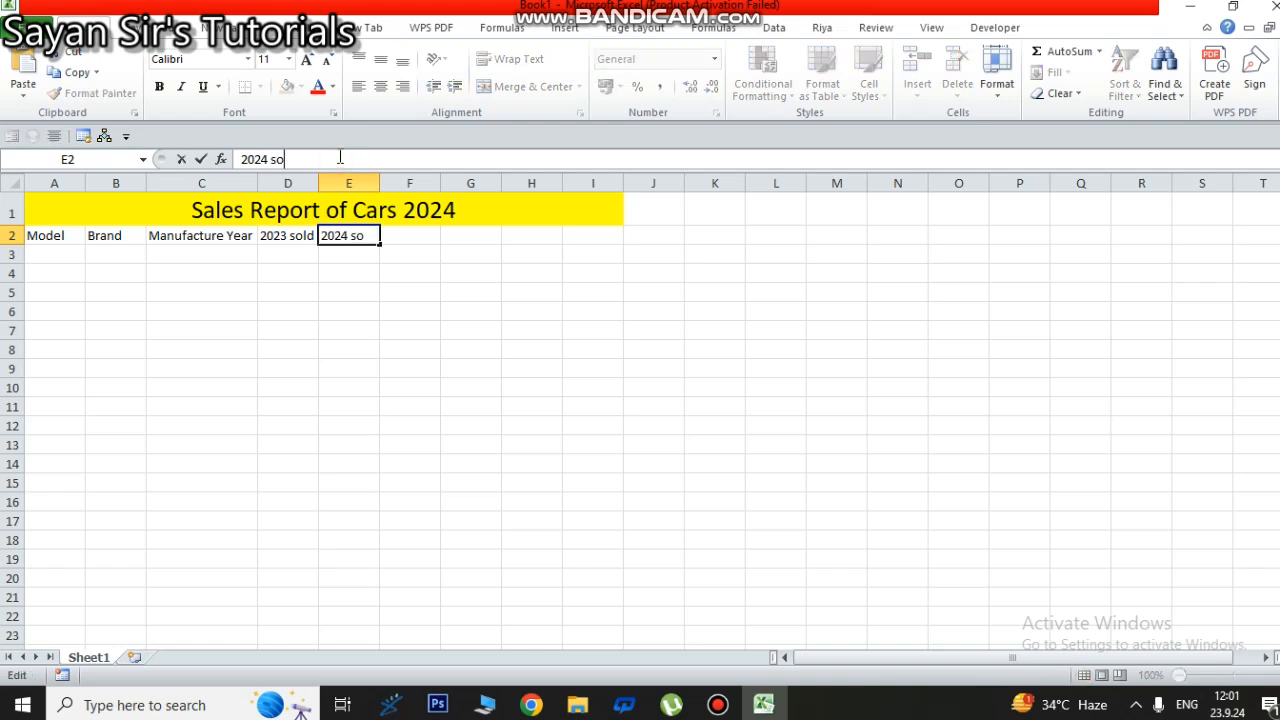
text(sold)
click(423, 272)
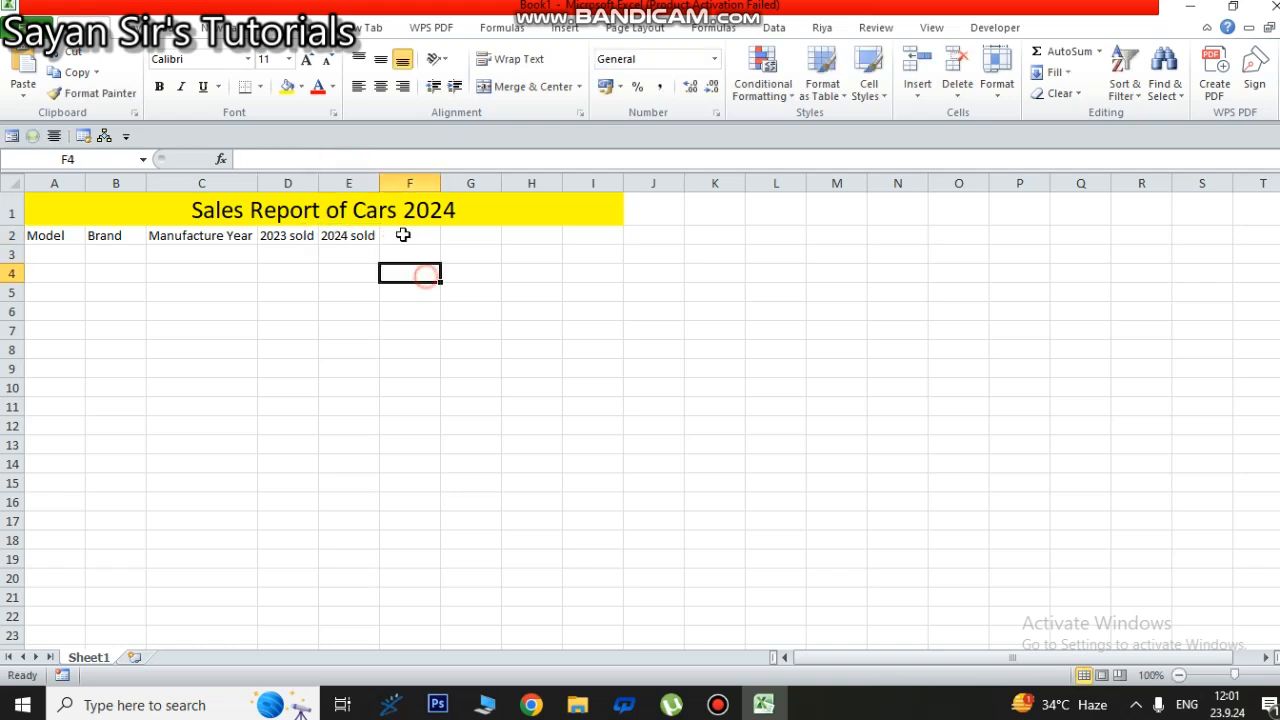
drag(319, 183, 320, 183)
click(360, 290)
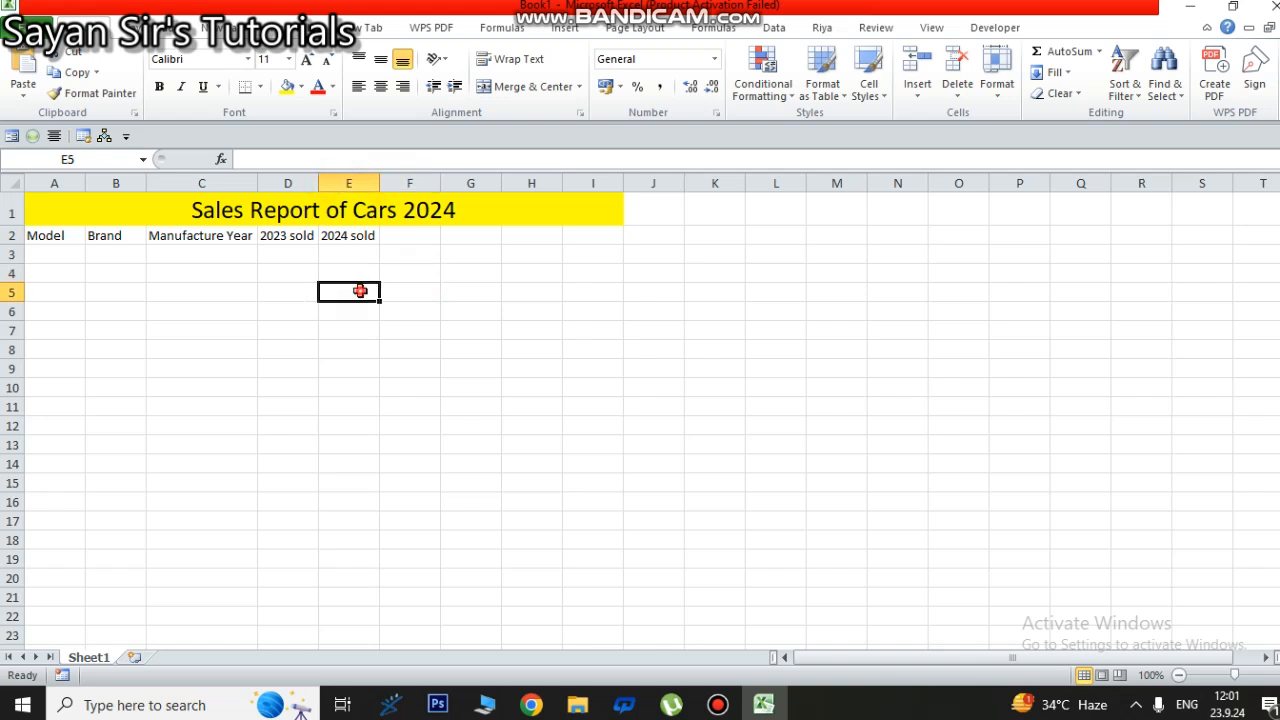
- Delete the four surplus empty columns F to I so the title spans only columns A to E
click(420, 240)
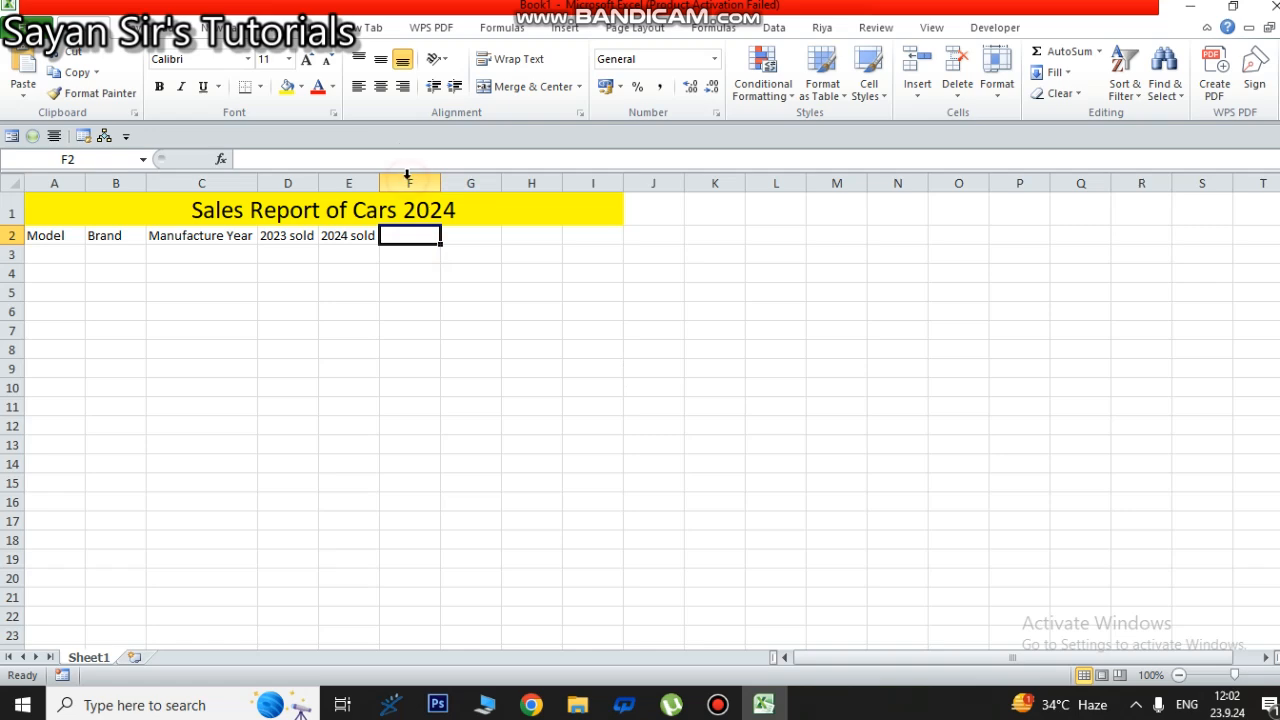
right_click(412, 182)
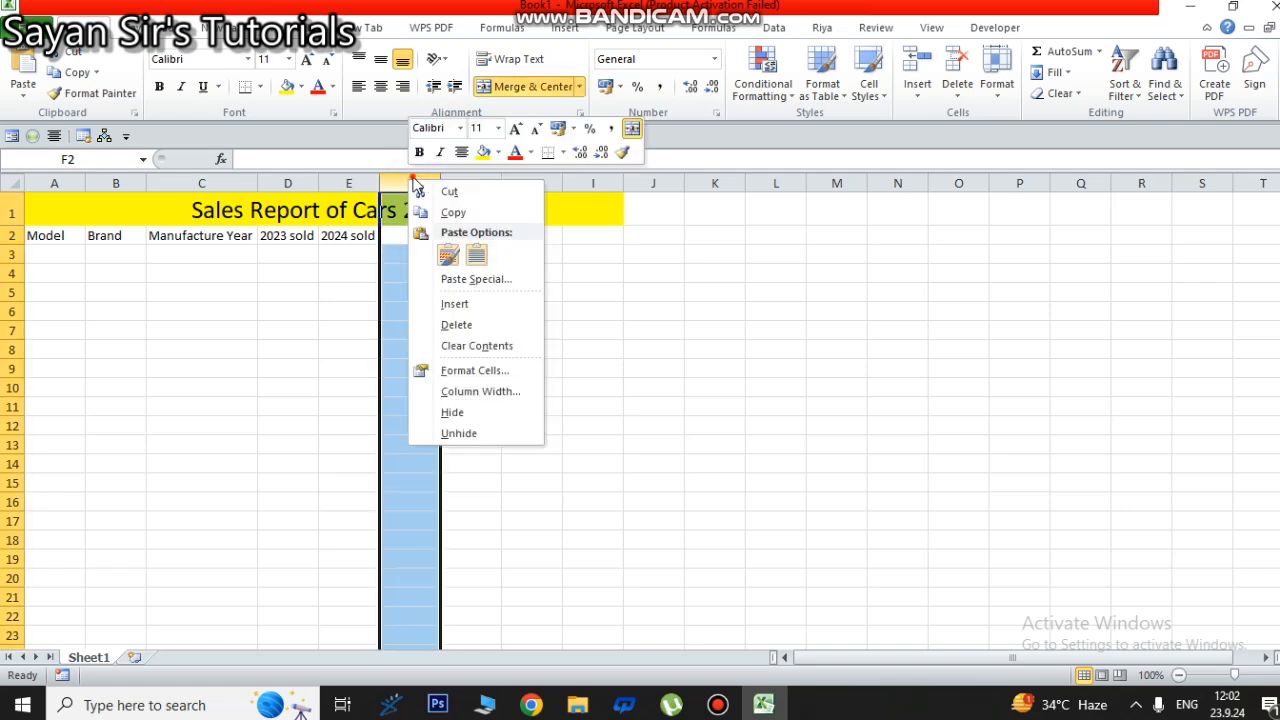
click(420, 180)
right_click(418, 180)
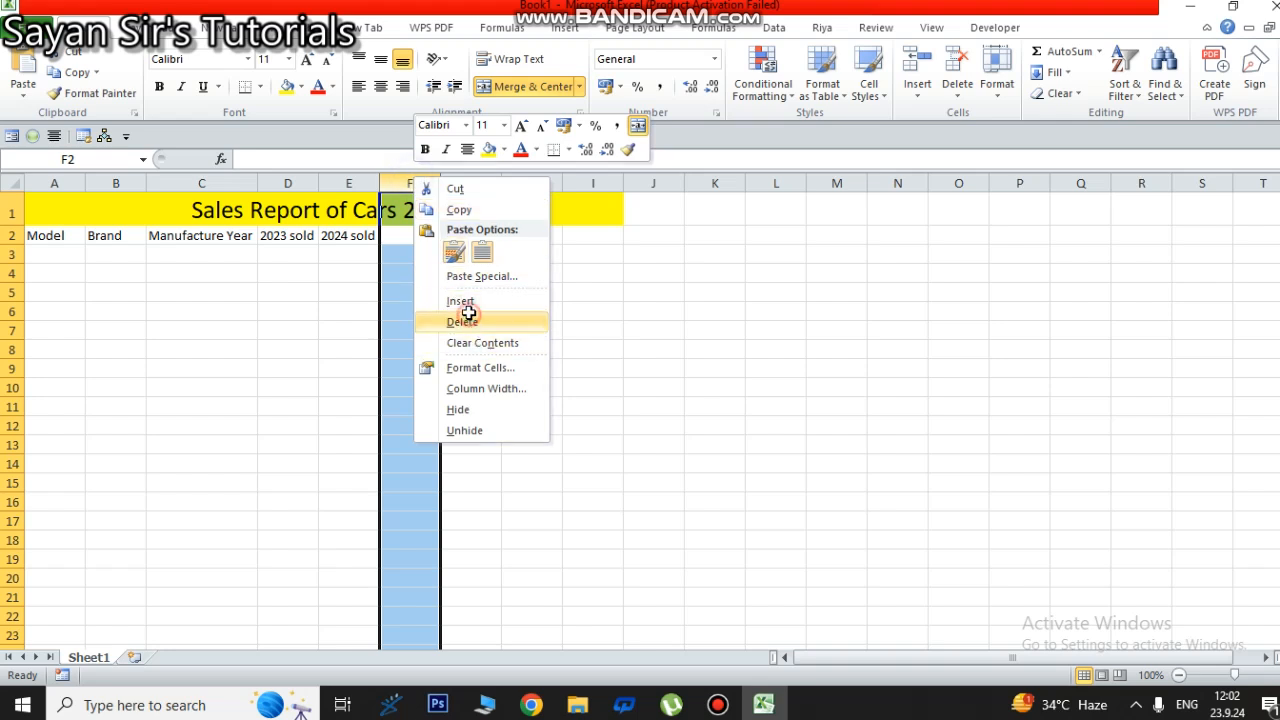
click(465, 321)
right_click(420, 183)
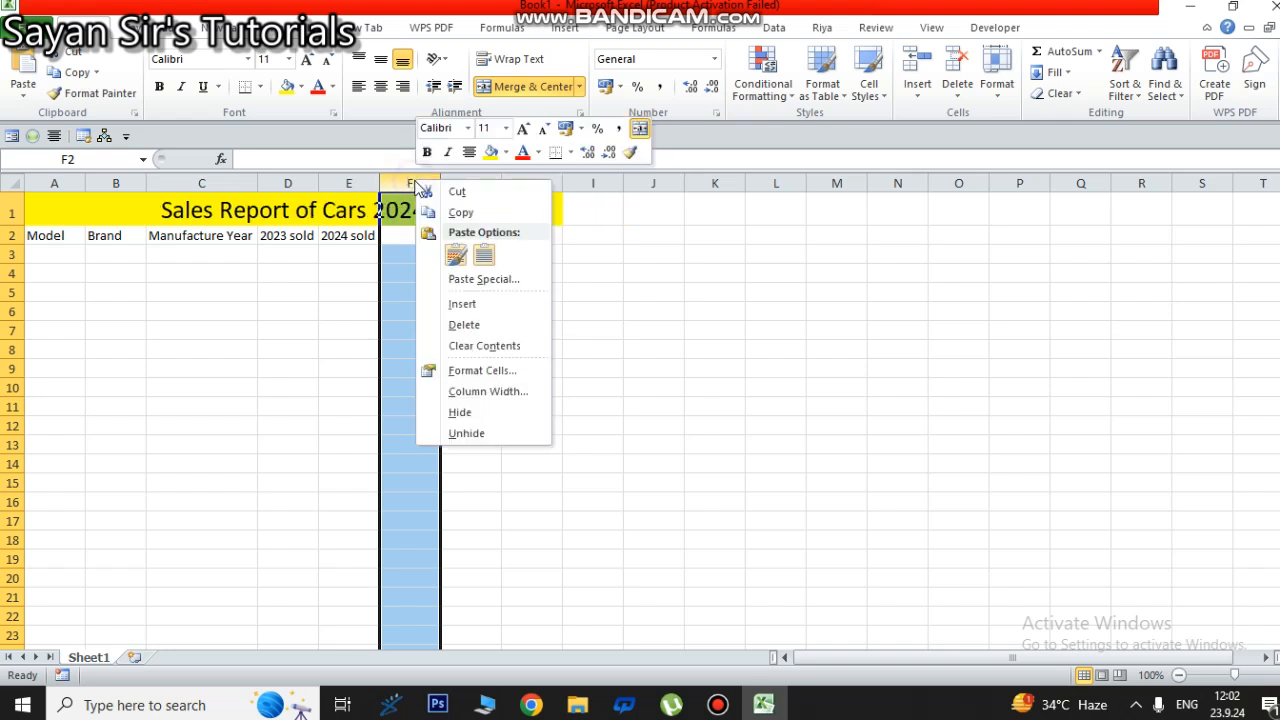
click(470, 320)
right_click(412, 185)
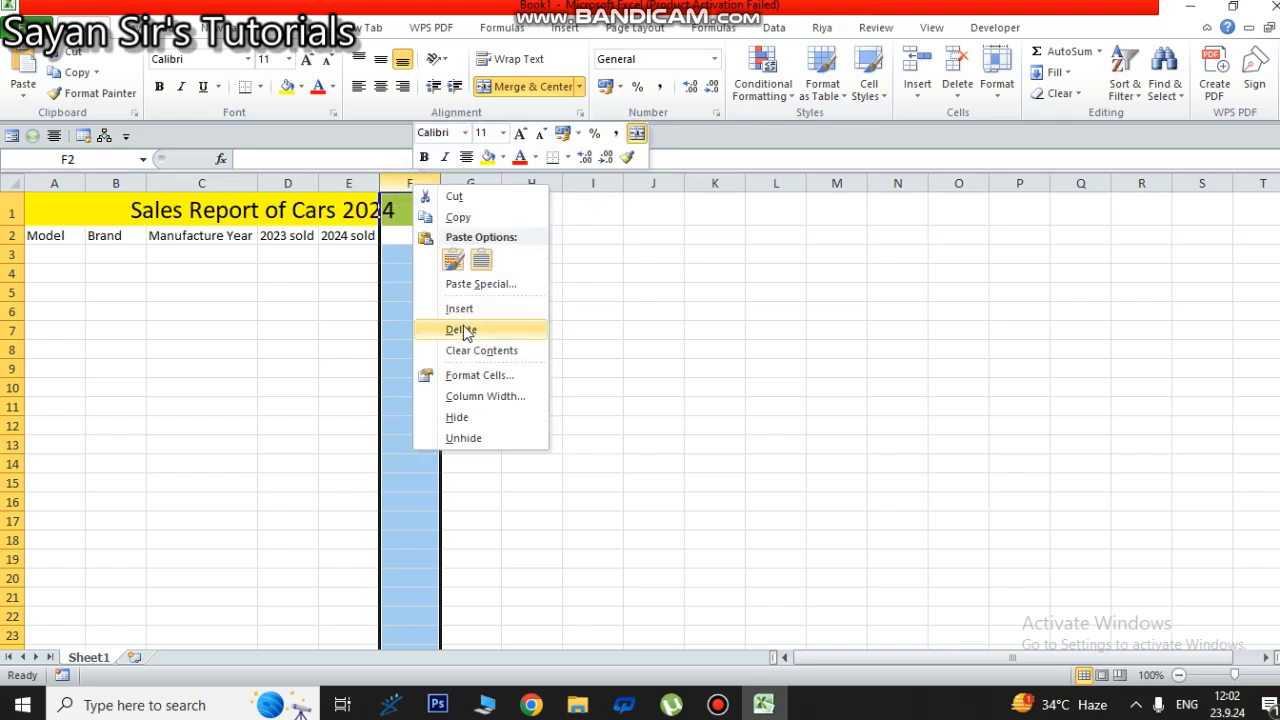
click(462, 330)
right_click(410, 192)
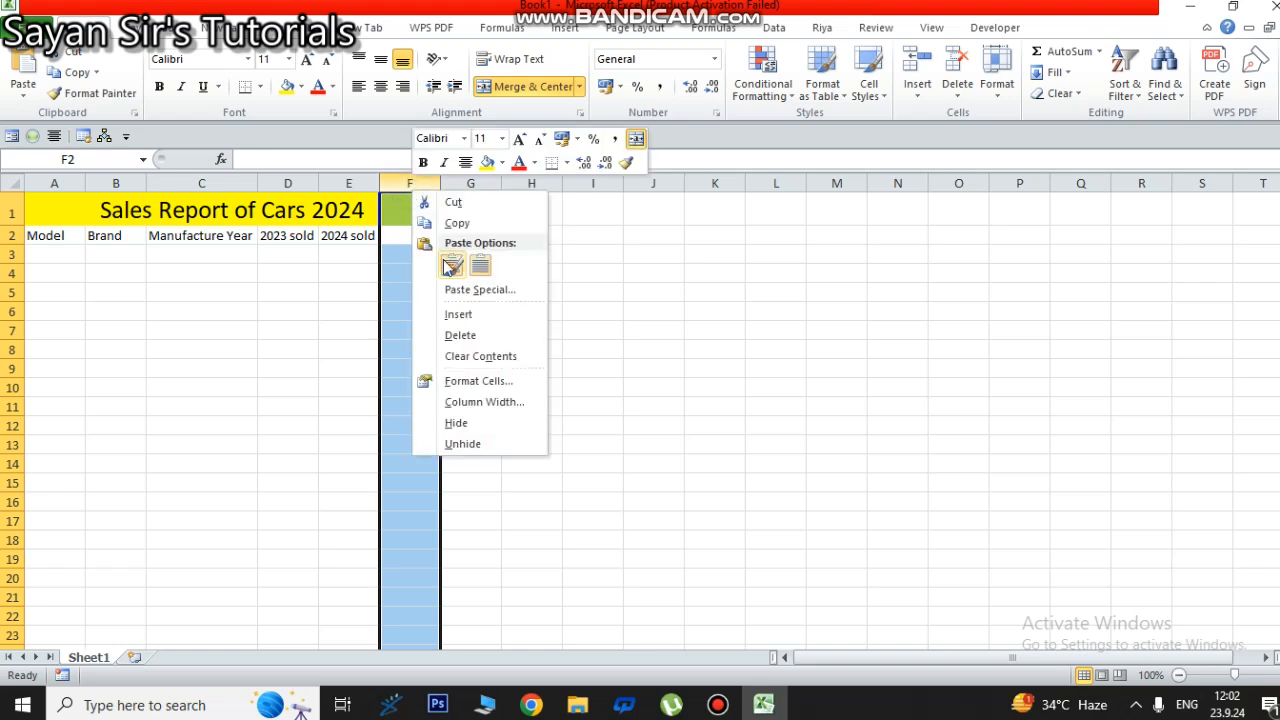
click(470, 322)
click(446, 287)
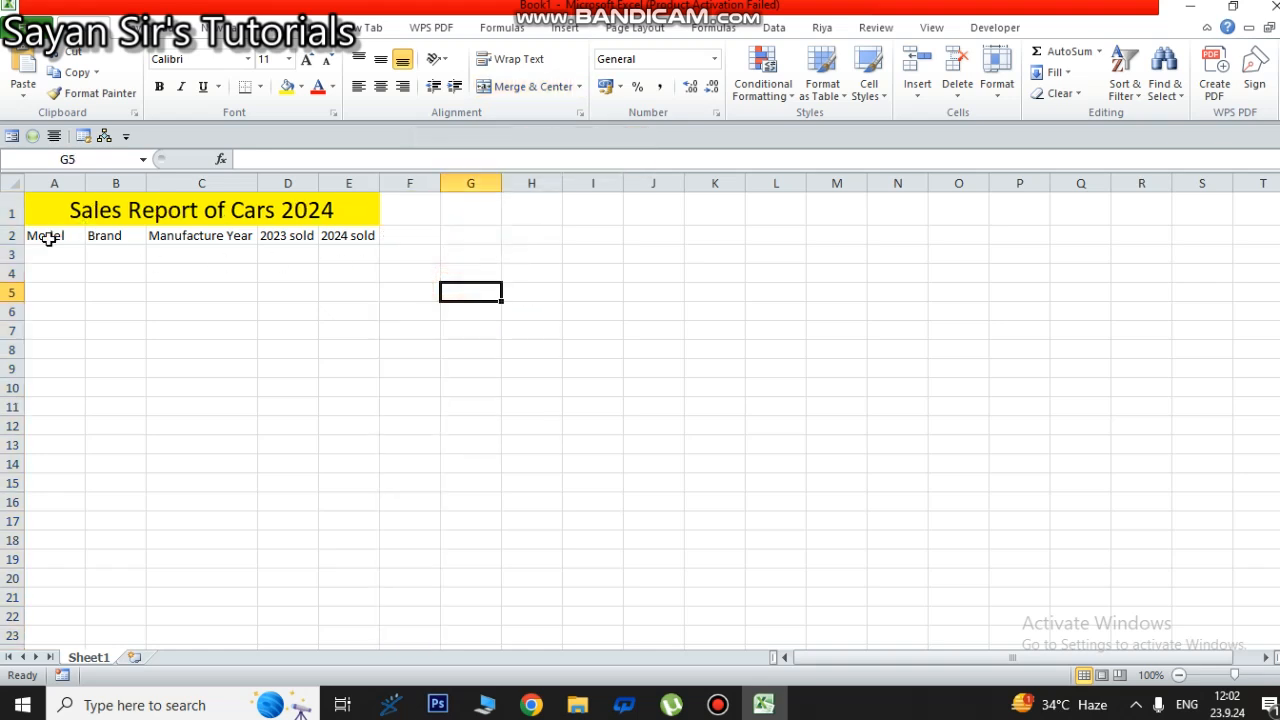
- Increase the font size of the headers in A2:E2 to 14
drag(48, 239, 349, 237)
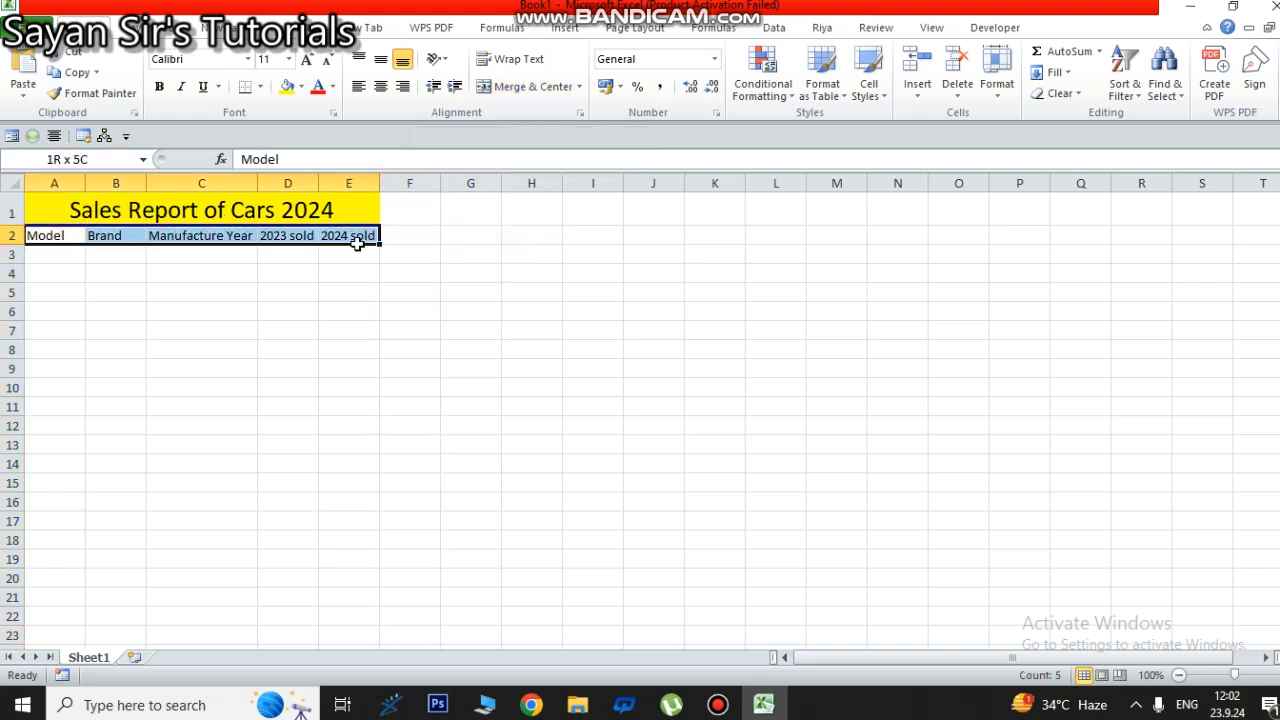
click(306, 58)
click(306, 58)
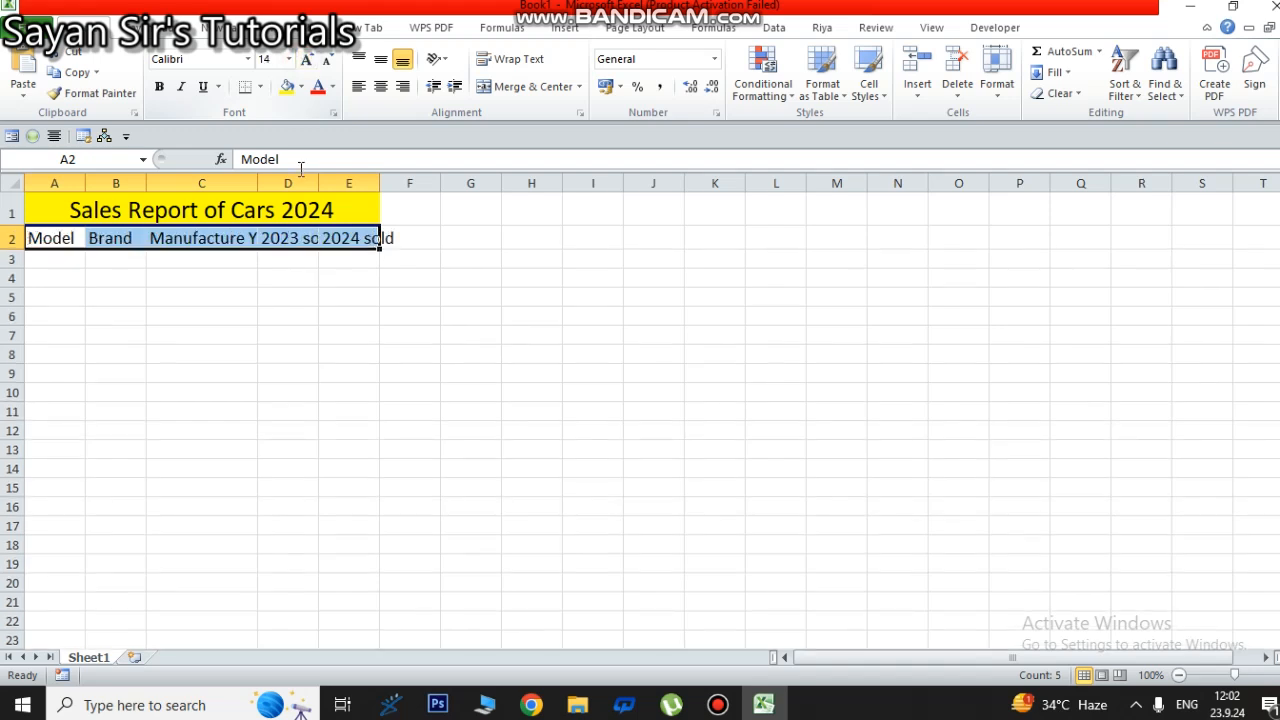
click(299, 209)
click(305, 315)
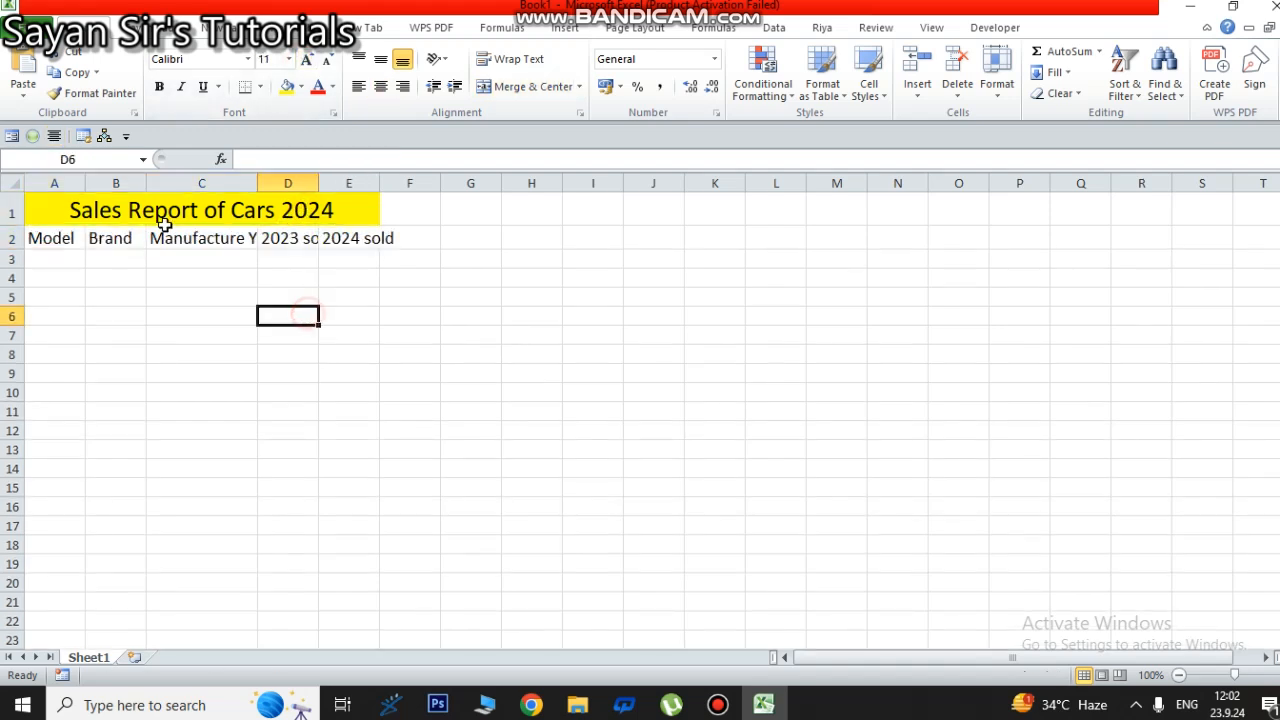
- Autofit columns A through E to the enlarged header text
double_click(85, 183)
double_click(141, 183)
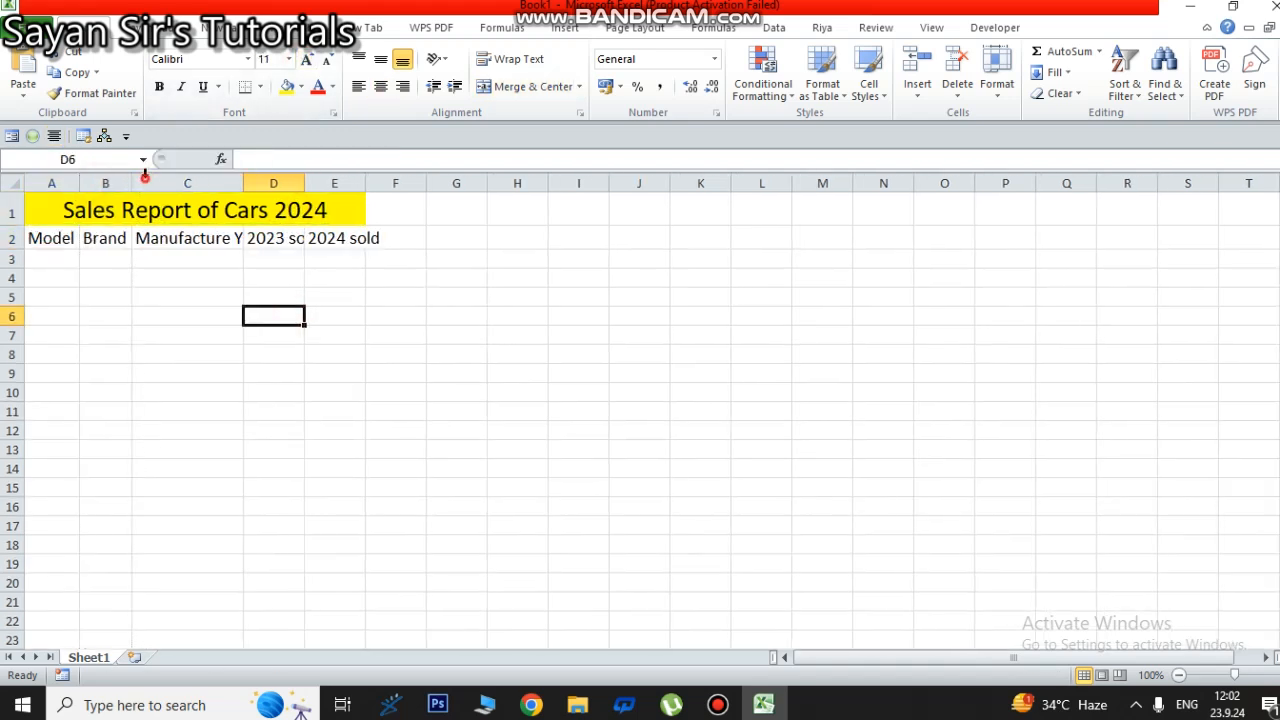
double_click(245, 178)
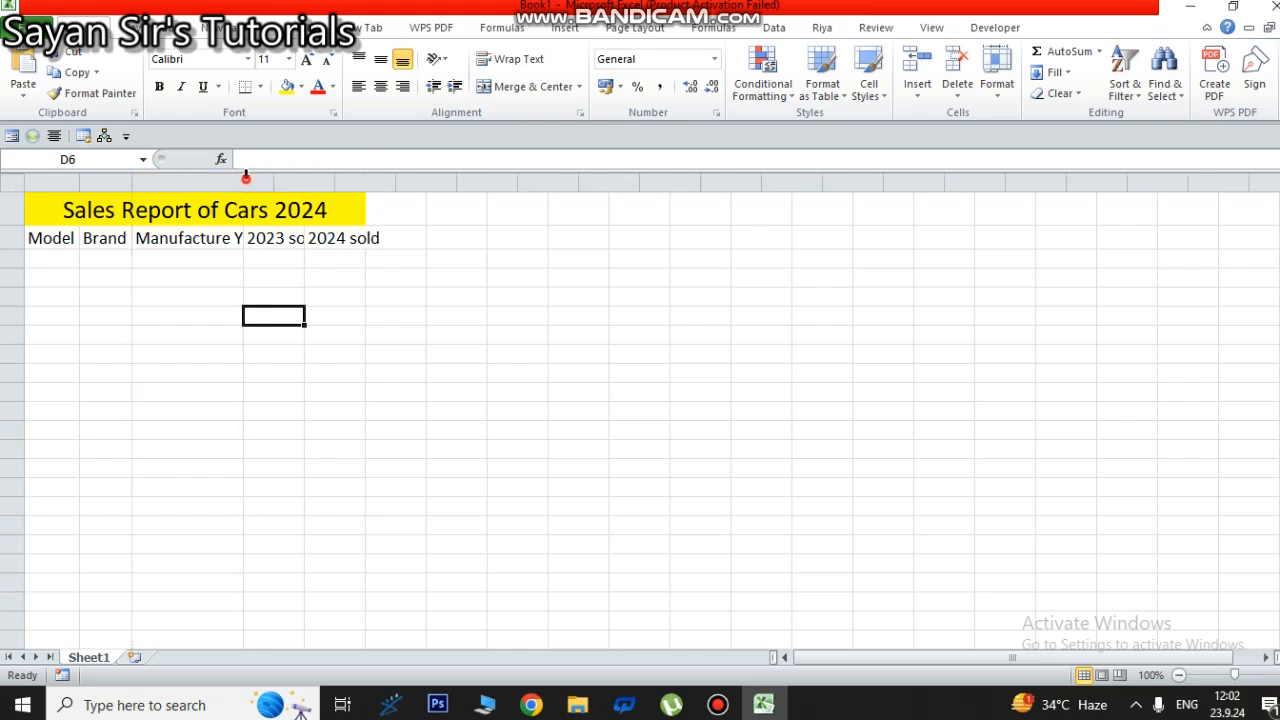
double_click(335, 173)
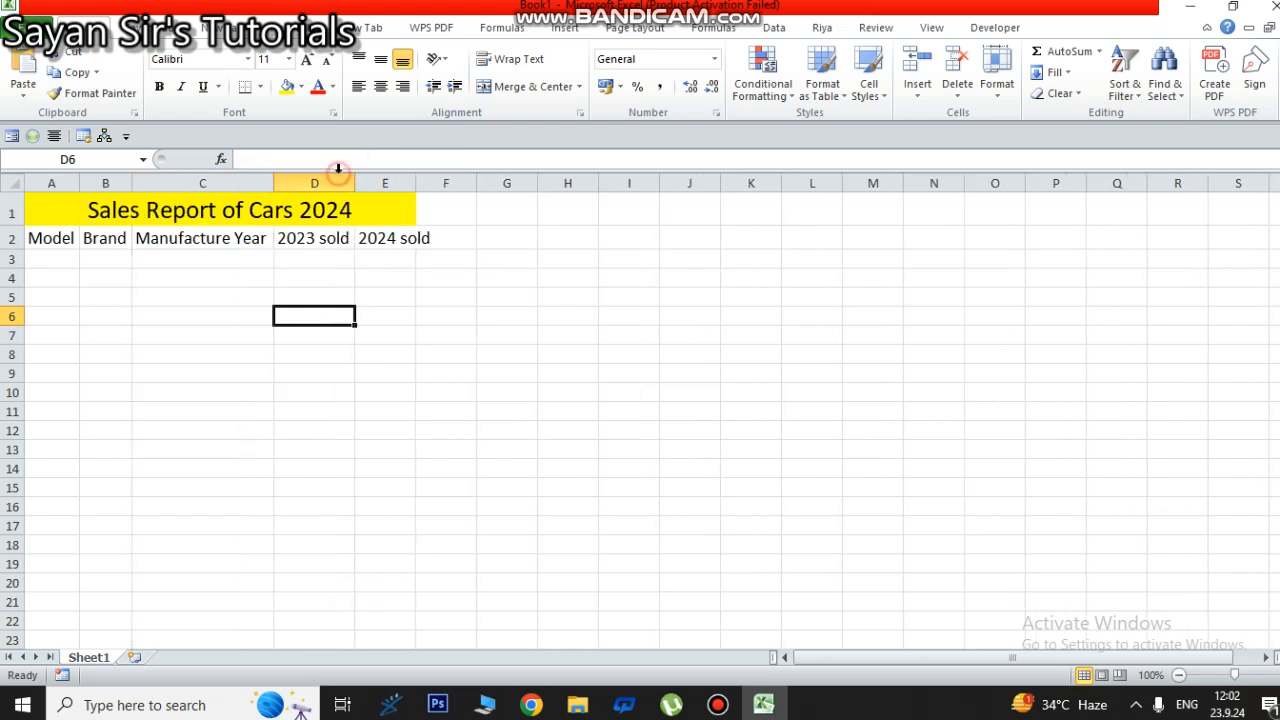
double_click(416, 178)
click(466, 316)
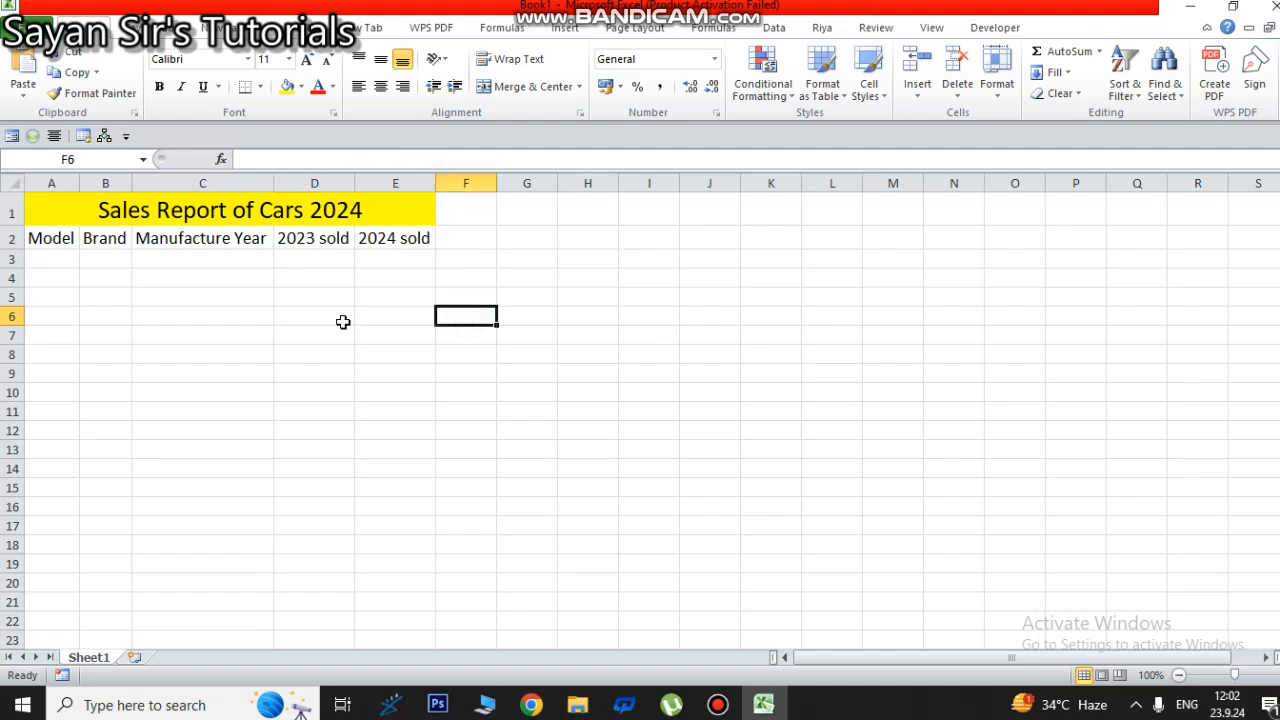
- Apply all borders to the table range A1:E11
drag(95, 204, 292, 404)
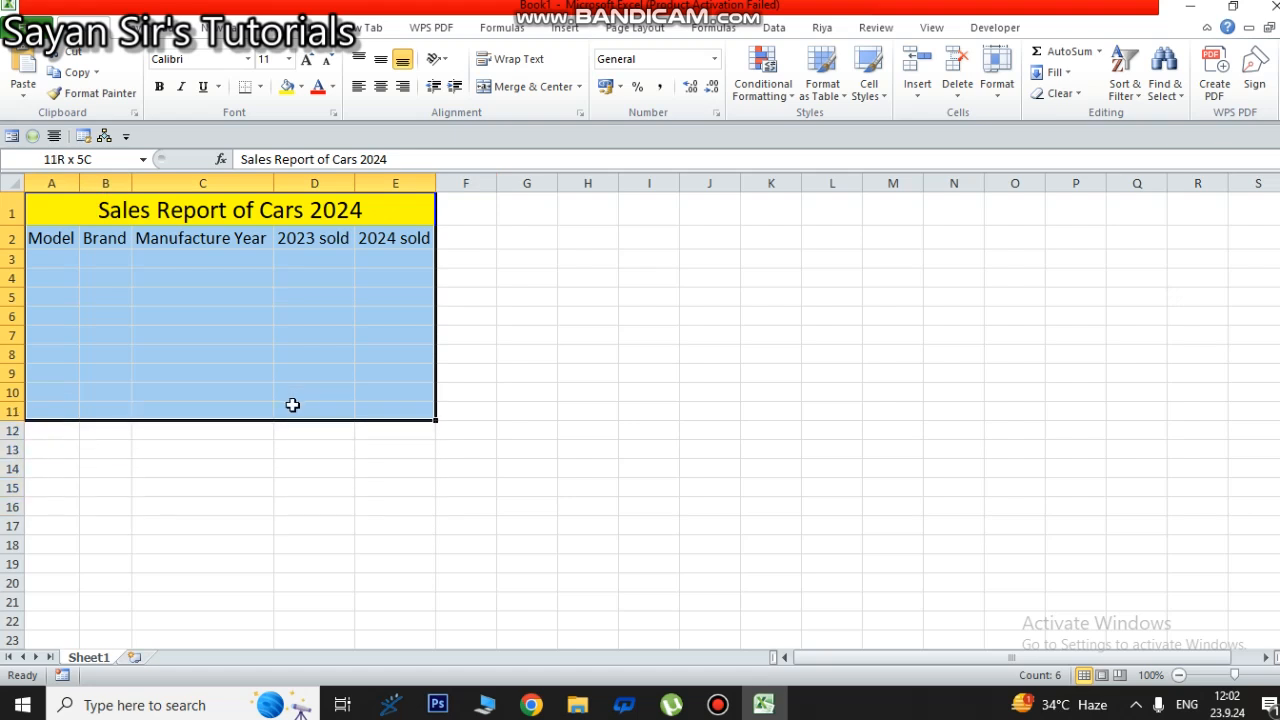
drag(292, 404, 292, 404)
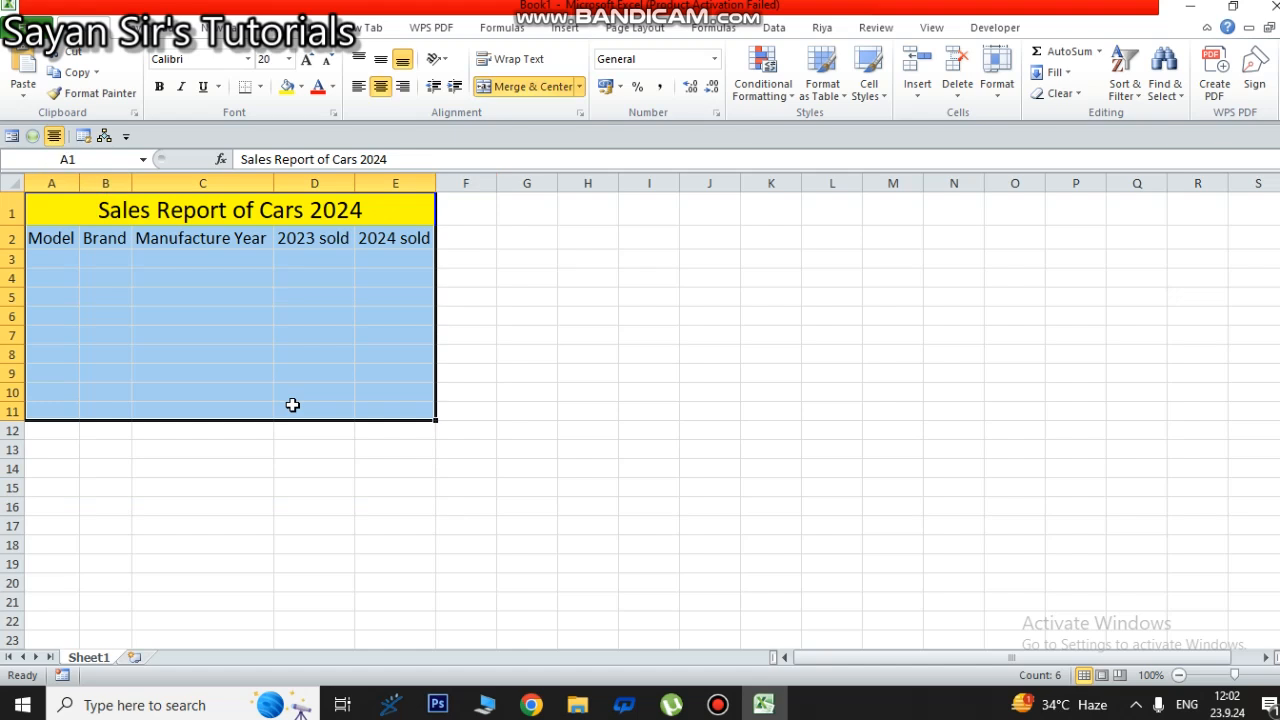
click(258, 88)
click(285, 236)
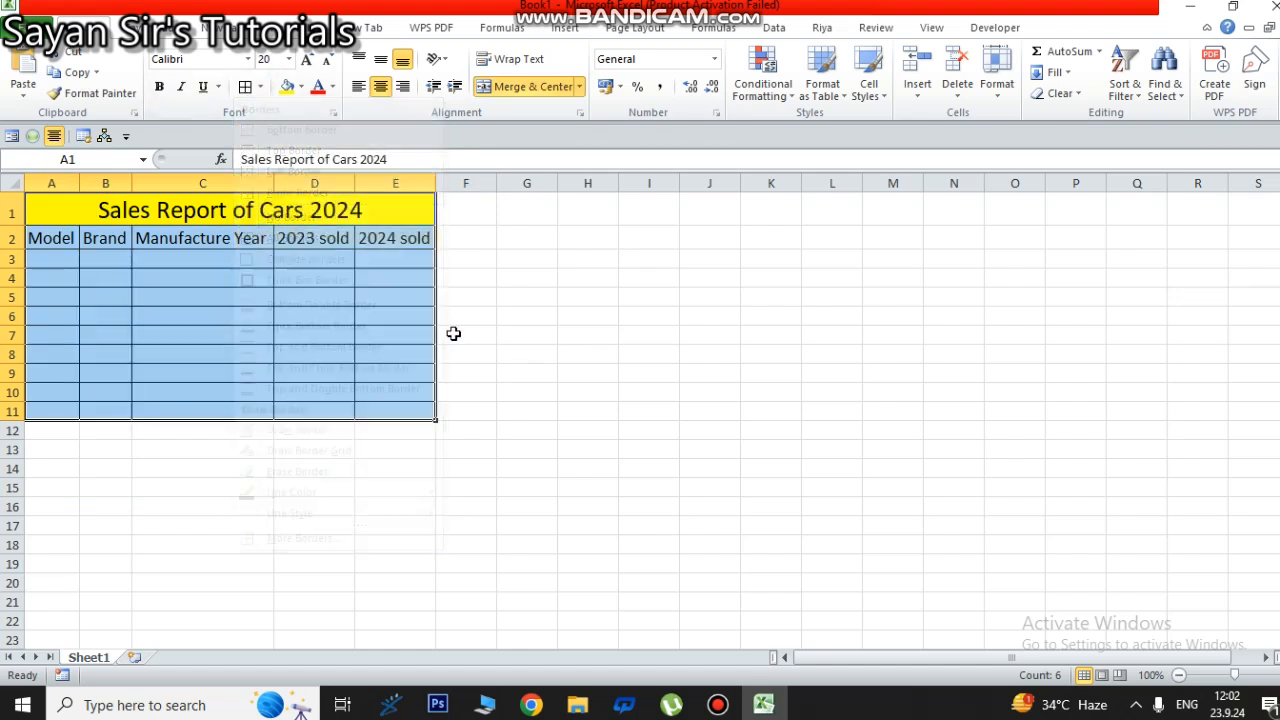
click(453, 333)
- Copy the formatting of header cell A2 onto the empty table cells A3:E11
click(56, 242)
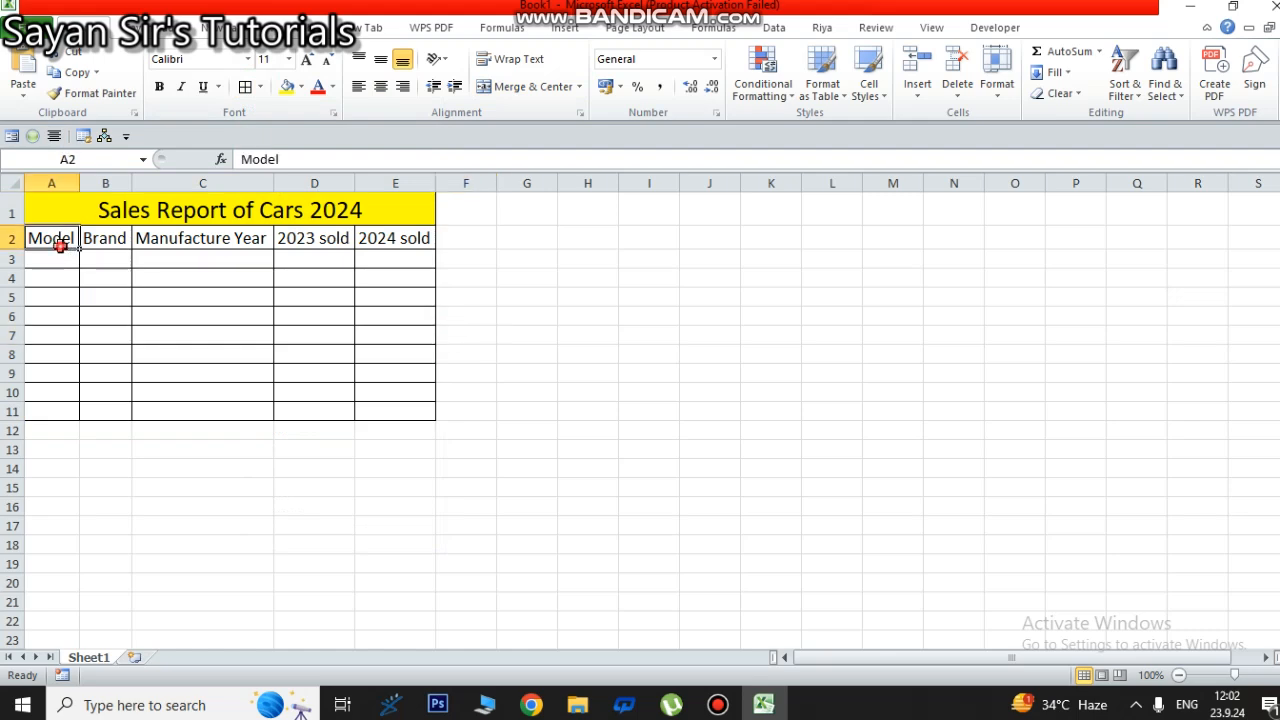
click(95, 92)
mouse_move(43, 258)
mouse_down()
mouse_move(372, 316)
mouse_move(417, 406)
mouse_up()
click(587, 380)
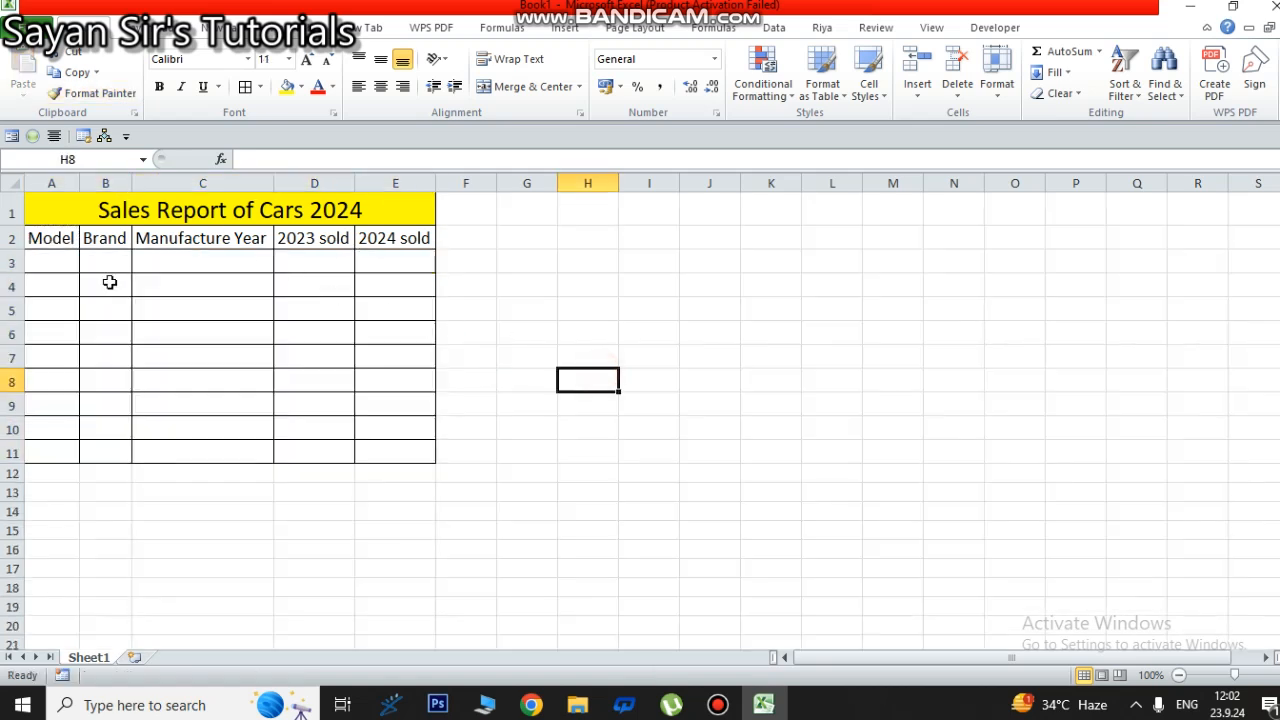
- Enter the model "Wagon R" in A3 and the brand "Maruti" in B3
click(37, 261)
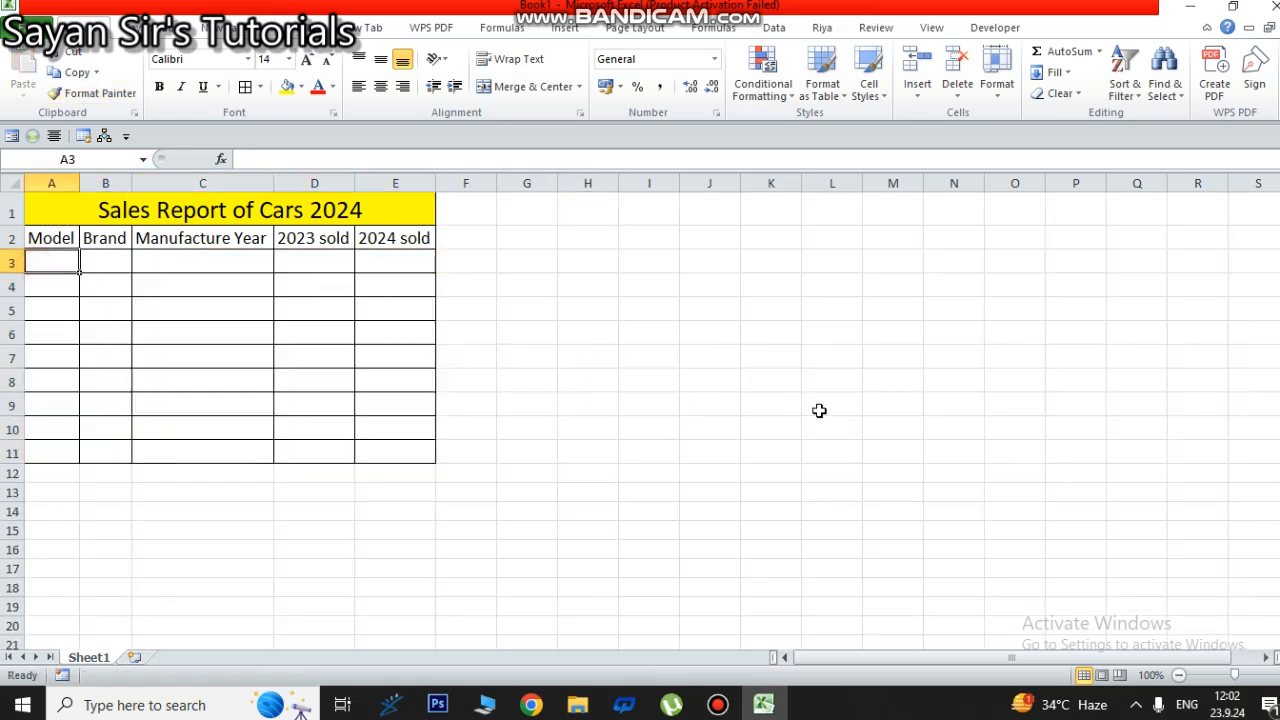
text(Wag)
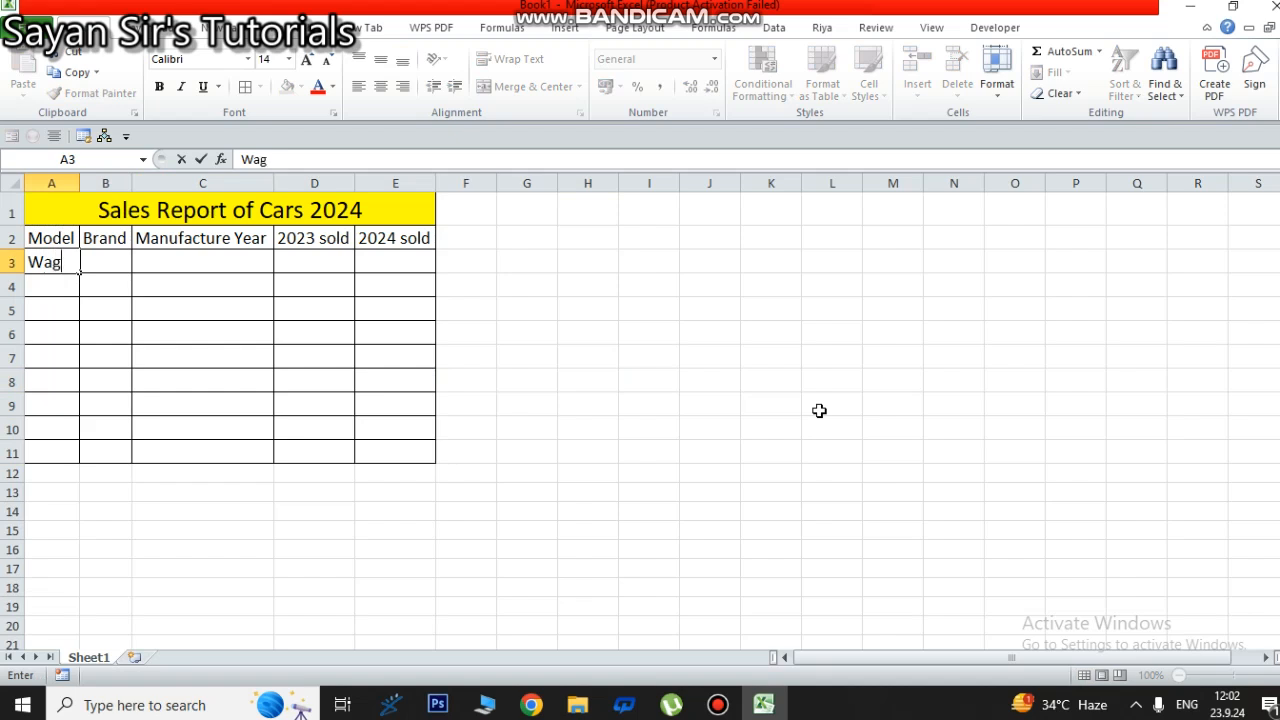
text(on R)
key(Tab)
text(Ma)
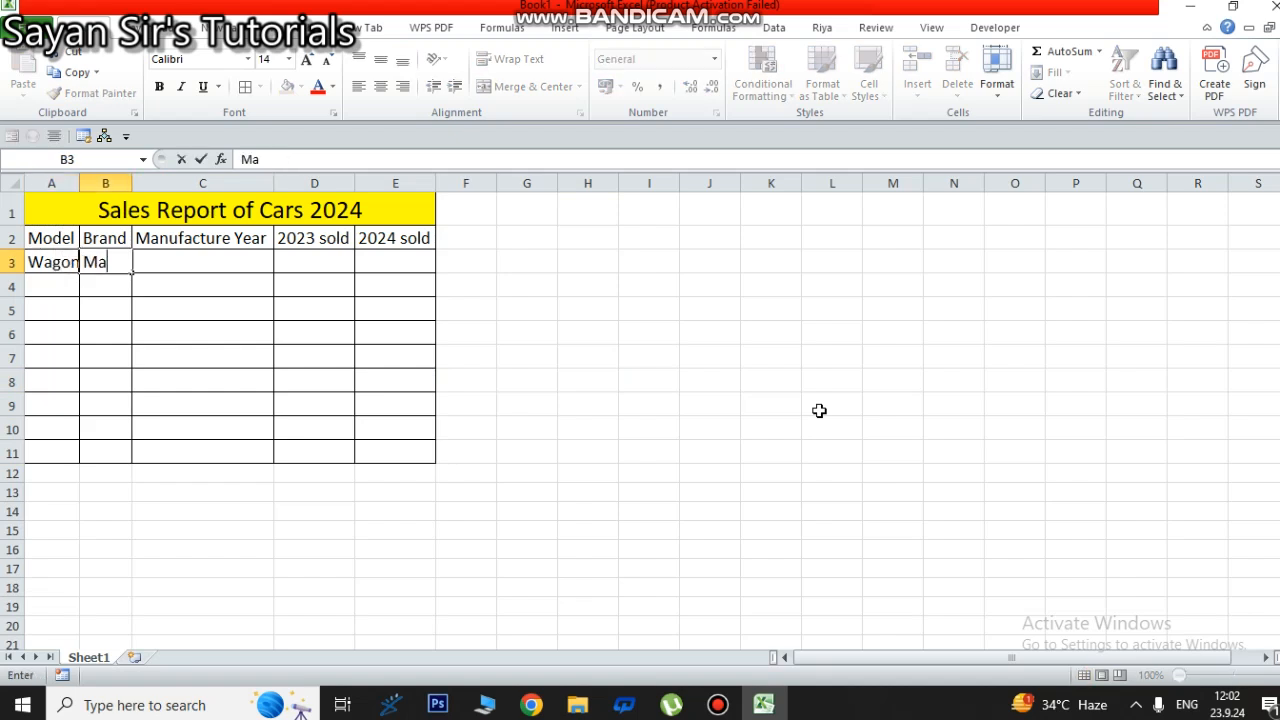
text(rut)
key(Tab)
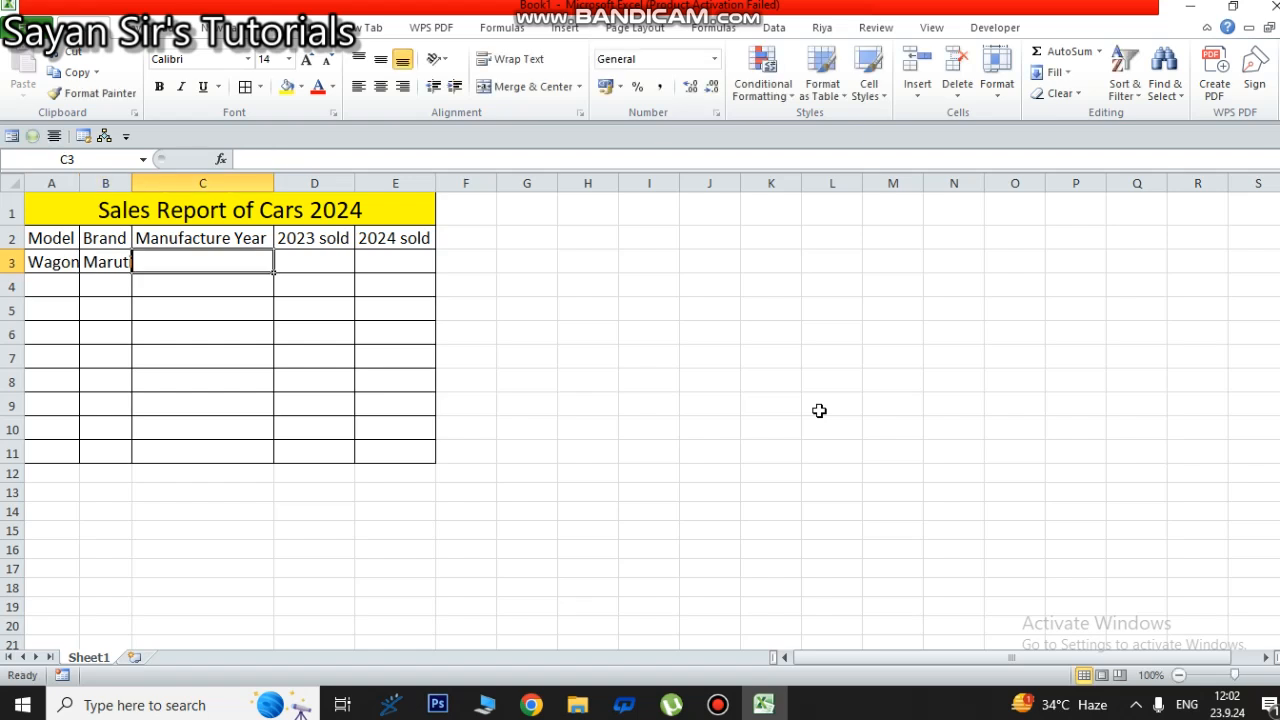
- Complete the Wagon R row with manufacture year 2022 in C3, 15300 for 2023 sold and 16200 for 2024 sold
text(20)
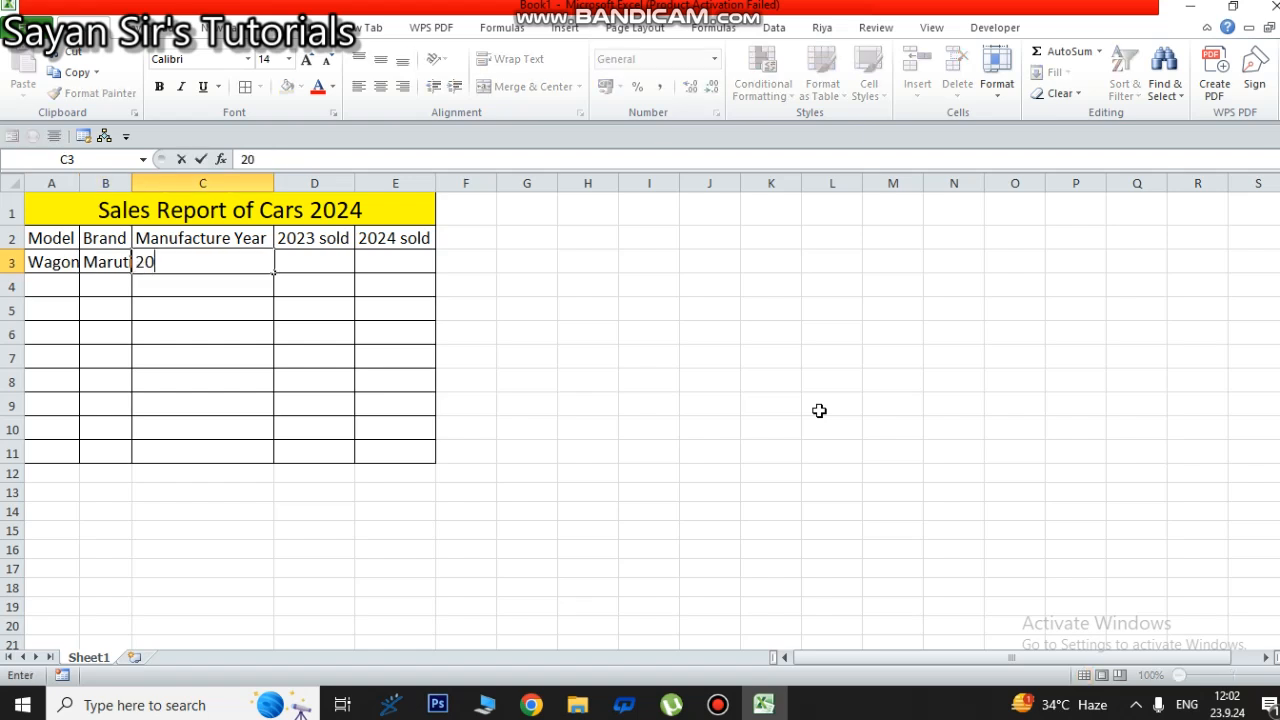
text(22)
key(Tab)
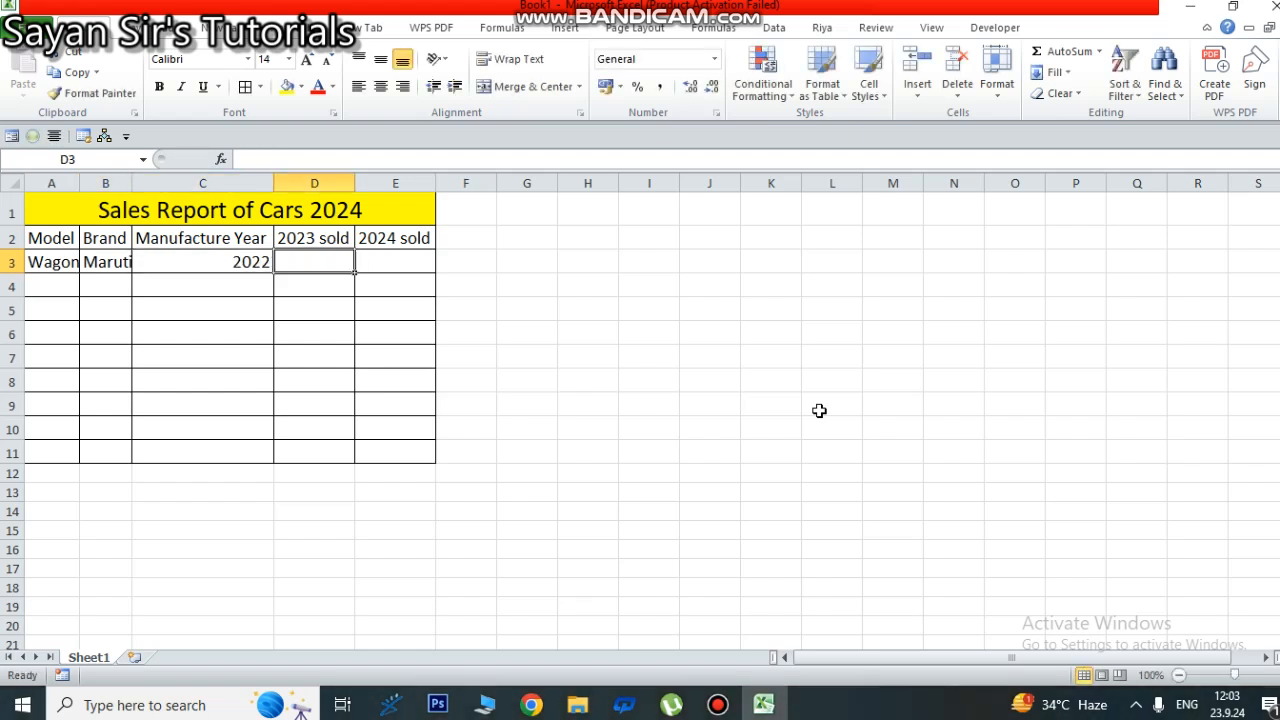
text(1)
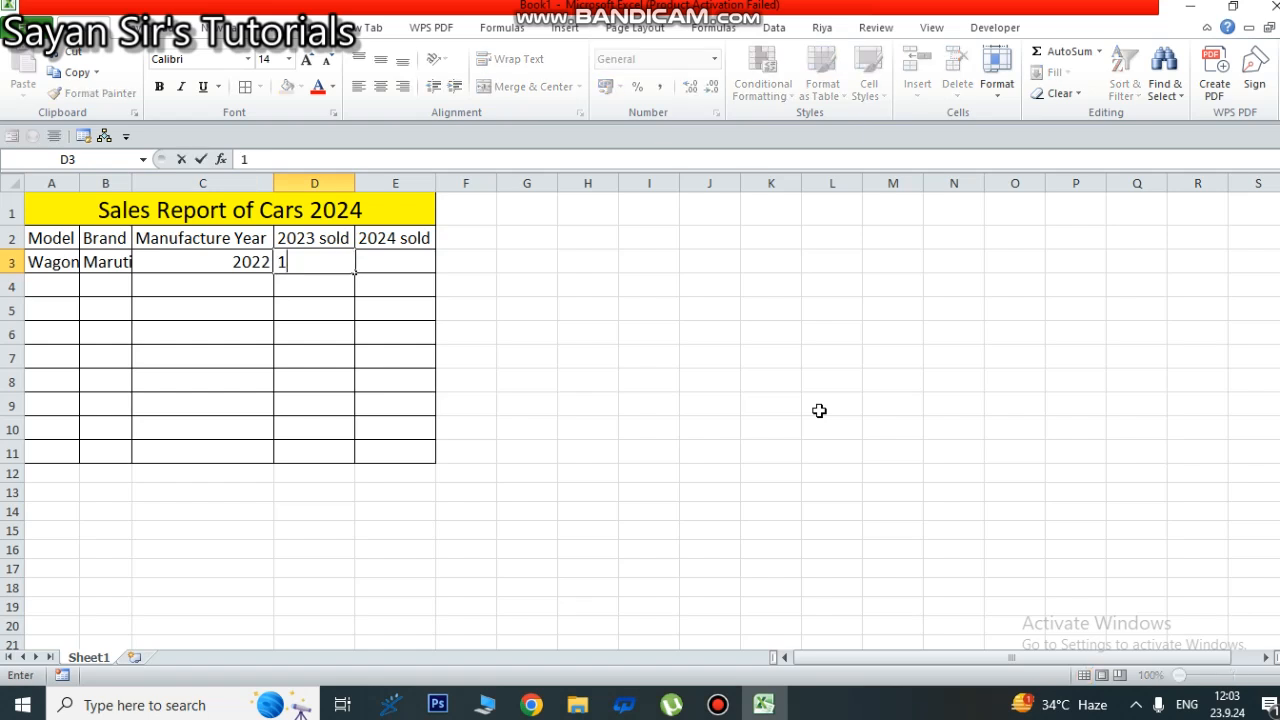
text(5300)
key(Tab)
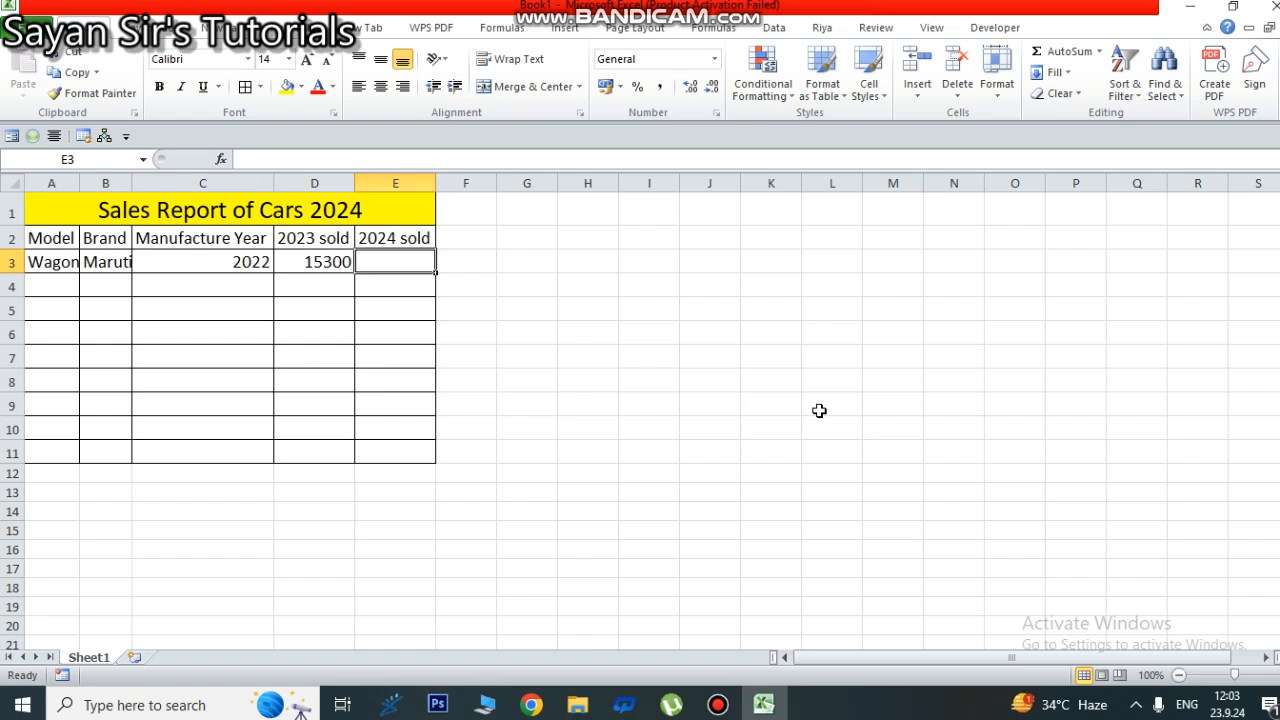
text(16200)
key(Tab)
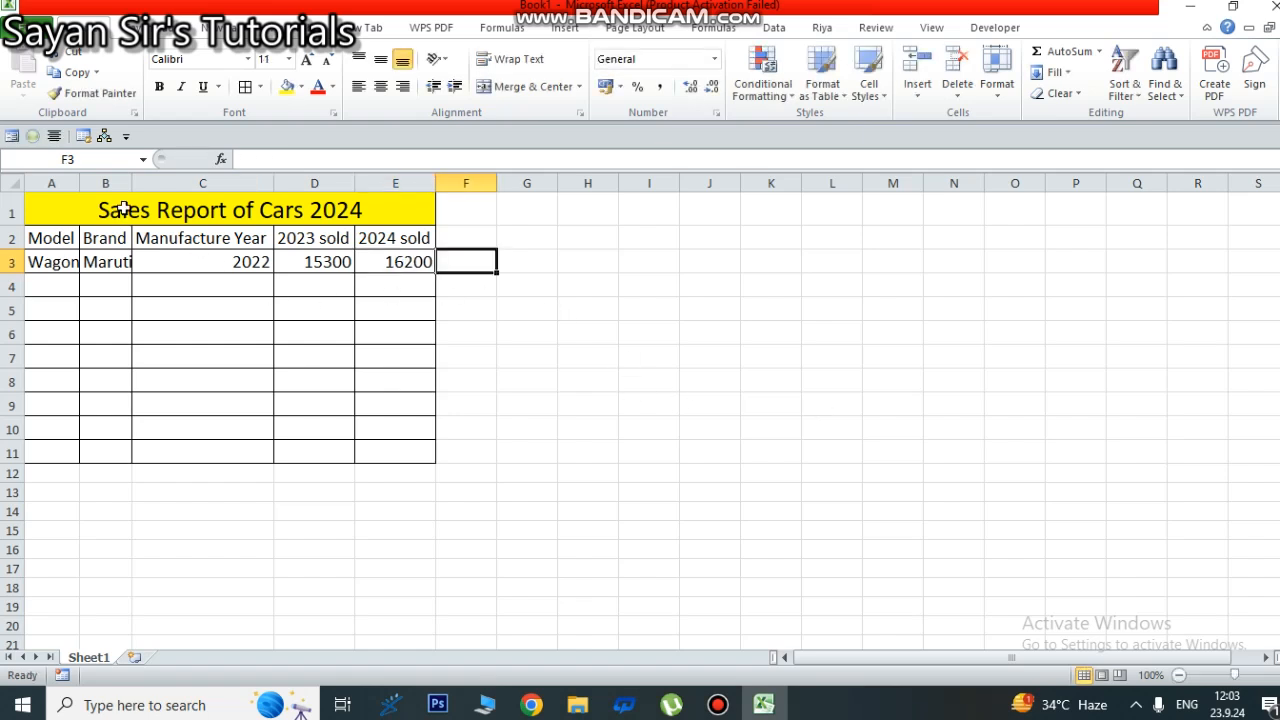
- Enter the model "Alto 800" in A4 and widen columns A and B to fit their entries
drag(131, 190, 137, 190)
click(165, 284)
click(58, 288)
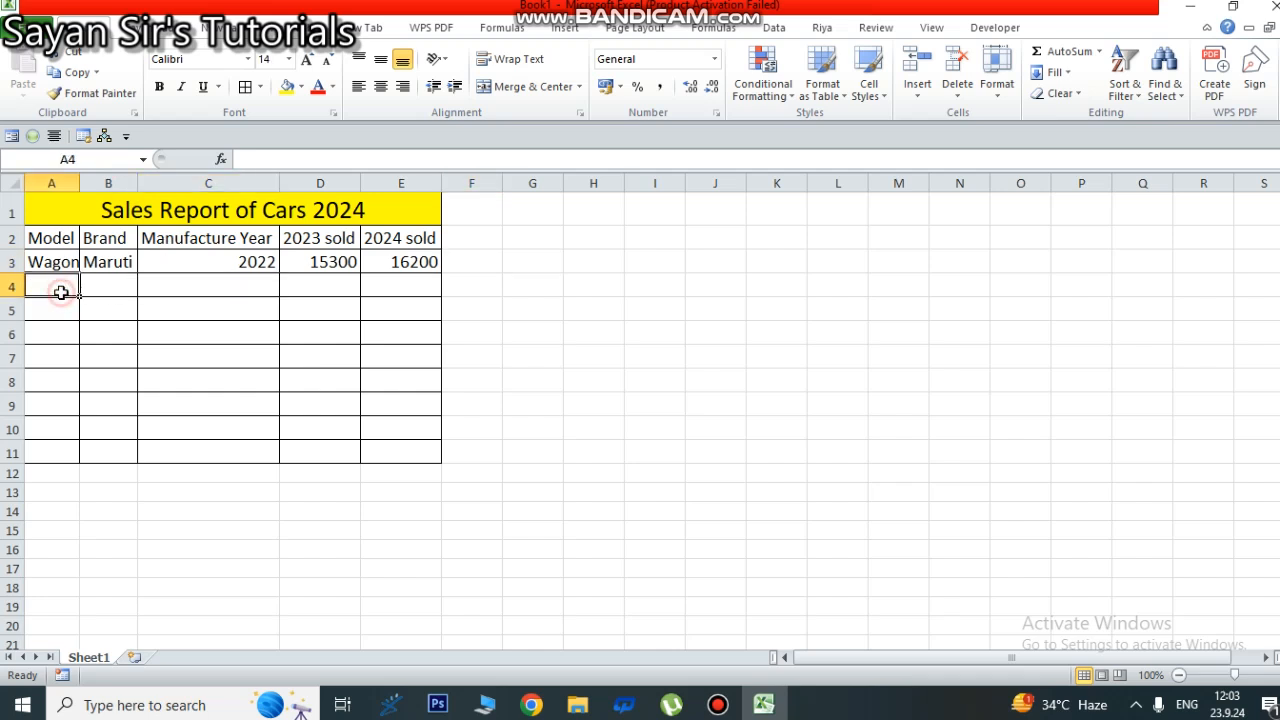
text(Al)
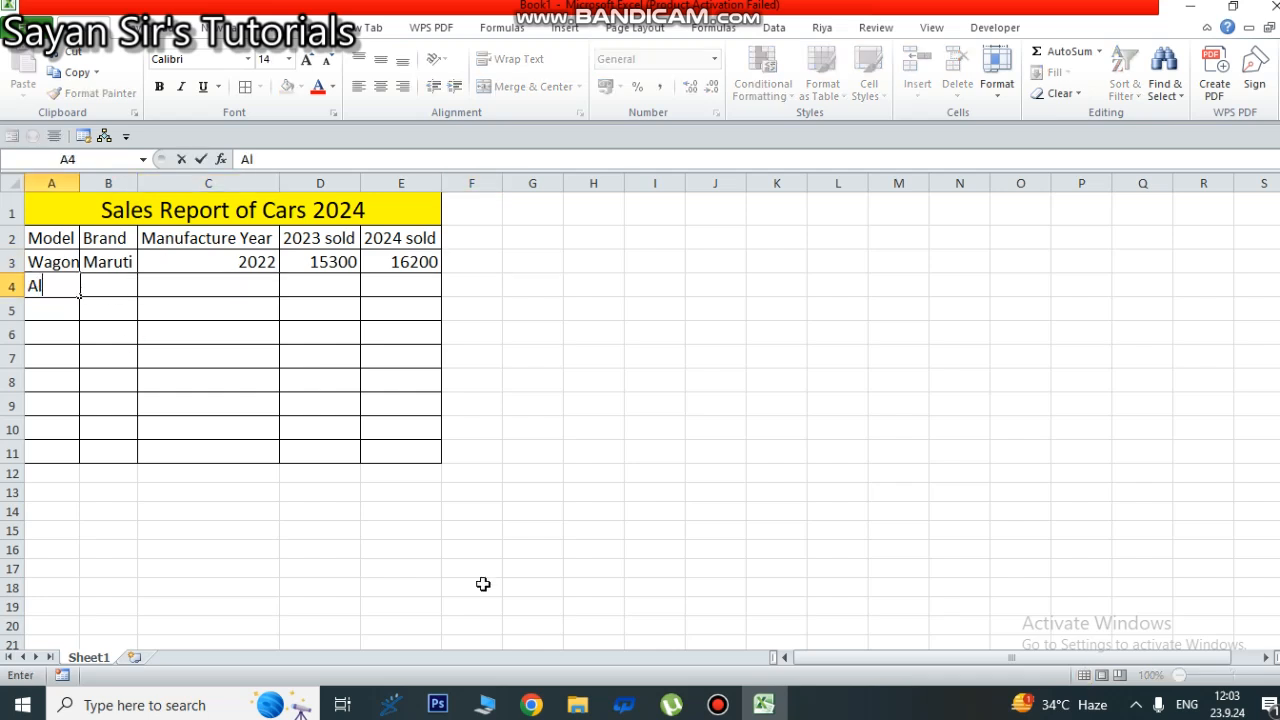
text(to 800)
key(Tab)
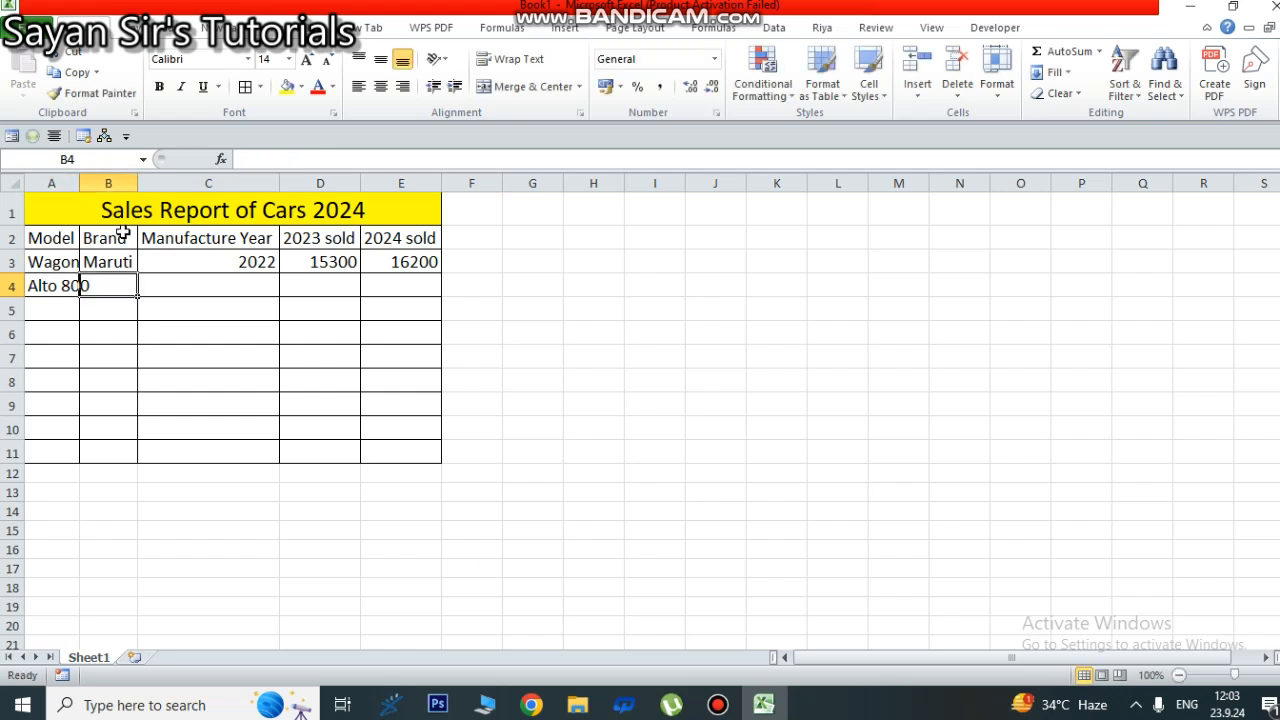
drag(81, 182, 99, 182)
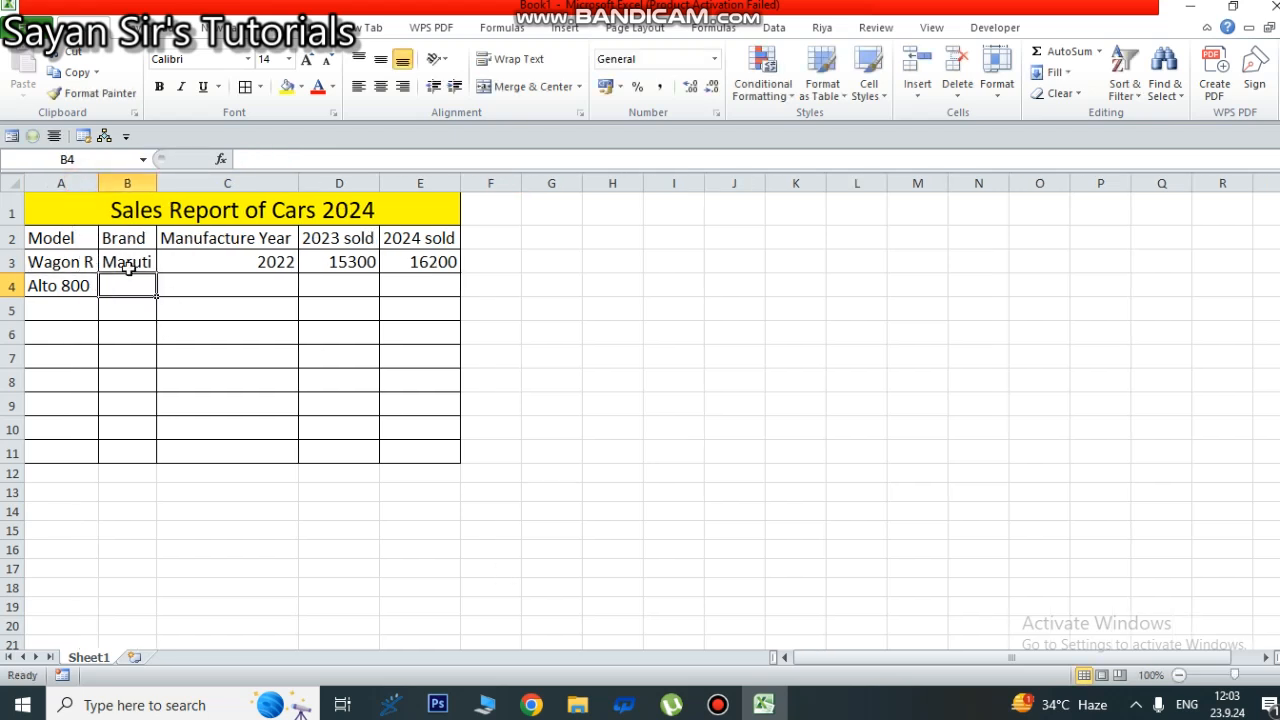
- Fill the brand Maruti and the manufacture year 2022 down from row 3 into B4 and C4
click(126, 266)
drag(157, 272, 186, 280)
click(284, 270)
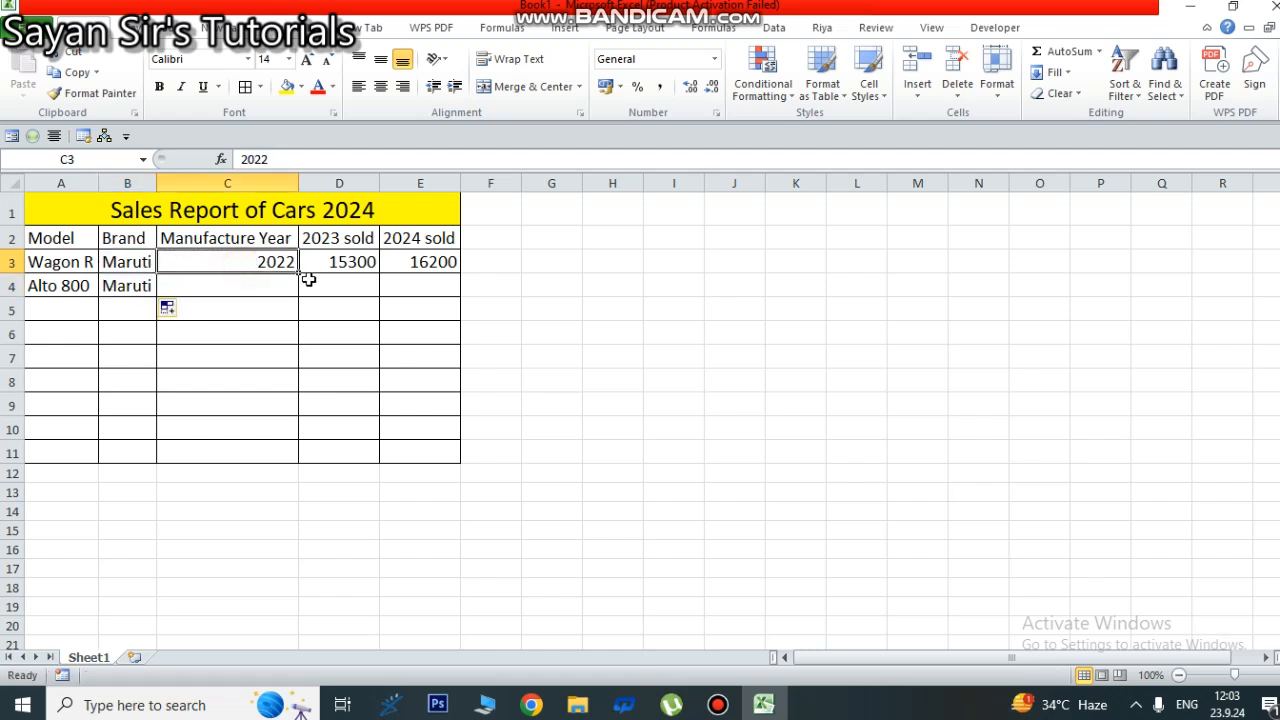
drag(296, 274, 301, 297)
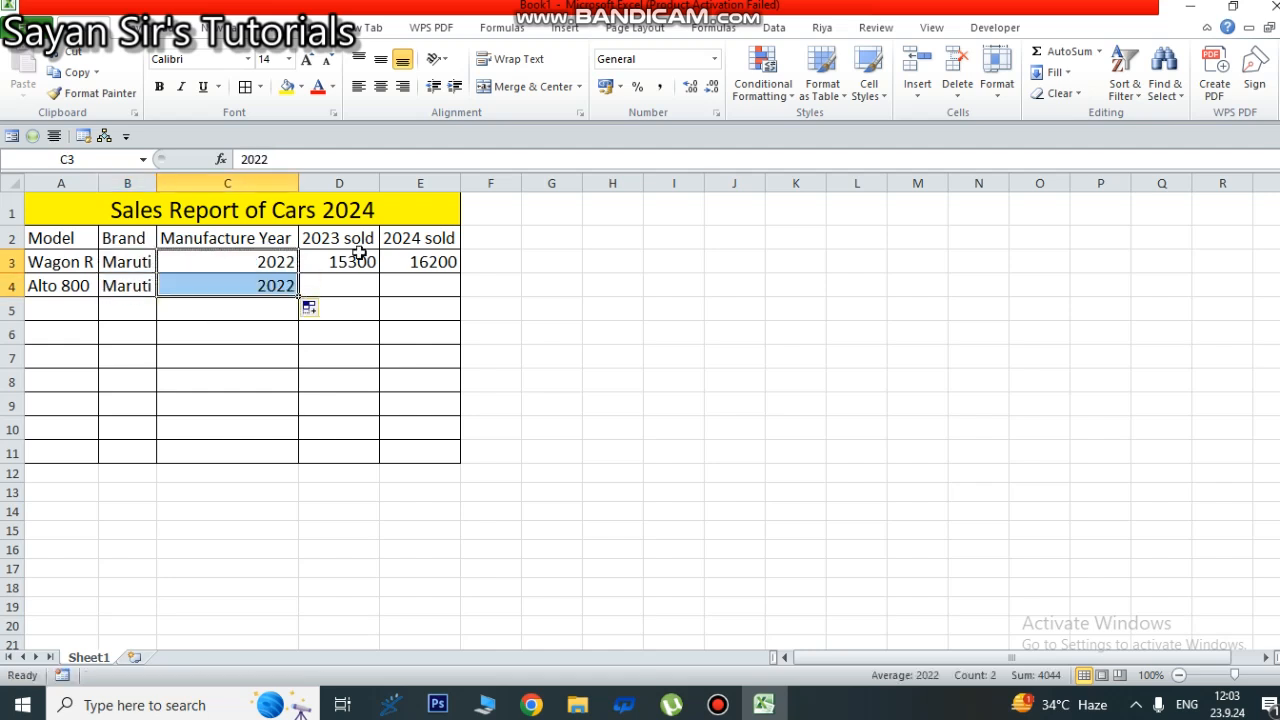
- Complete the Alto 800 row with 32800 for 2023 sold in D4 and 13700 for 2024 sold in E4
click(340, 287)
text(3)
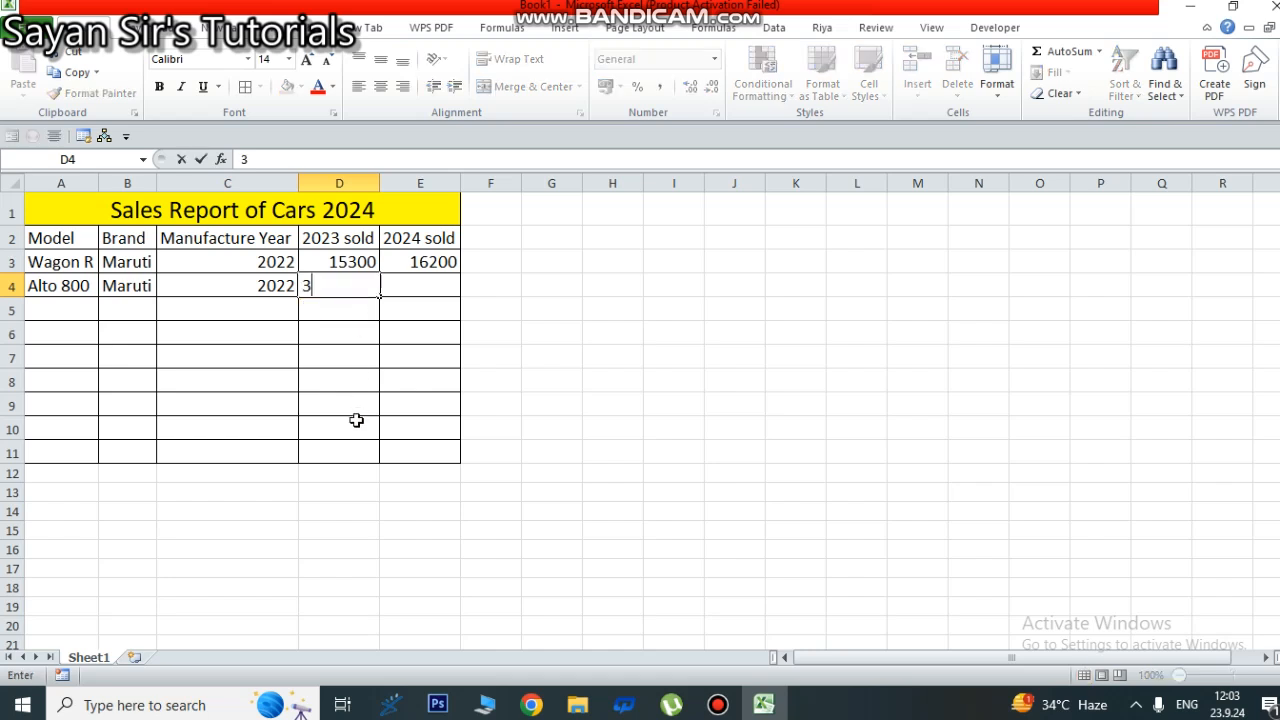
text(2800)
key(Tab)
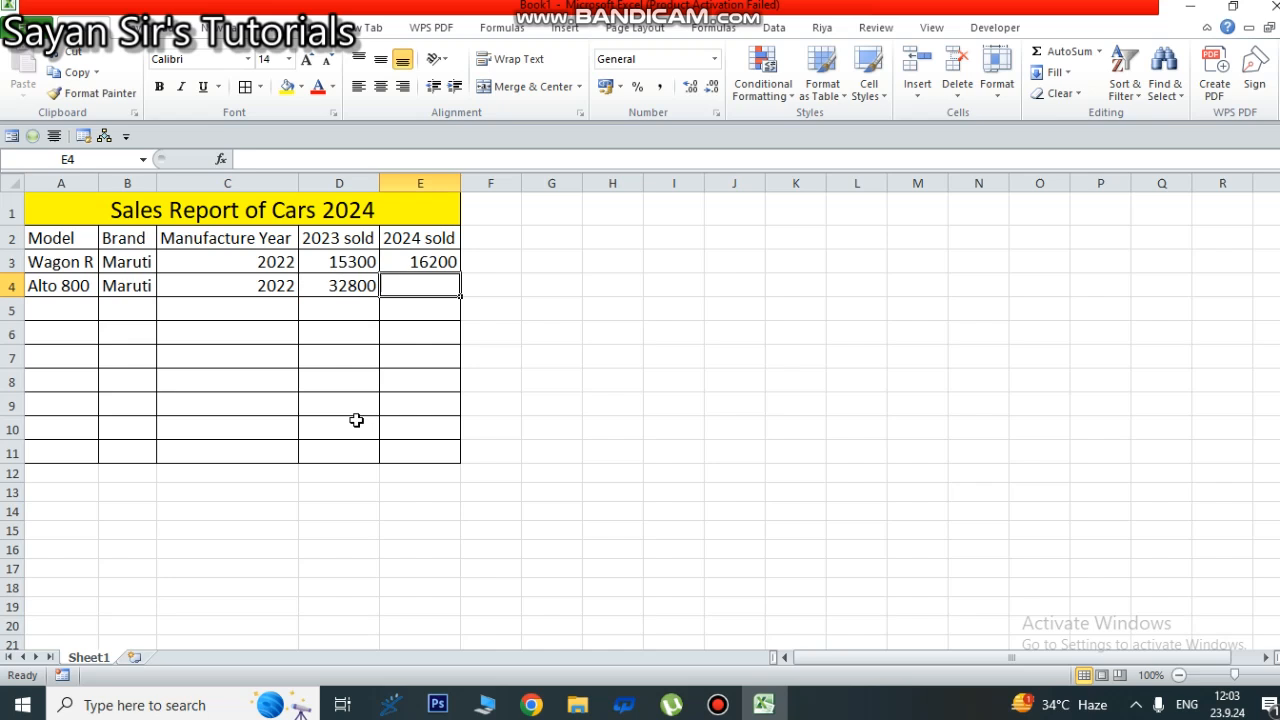
text(137)
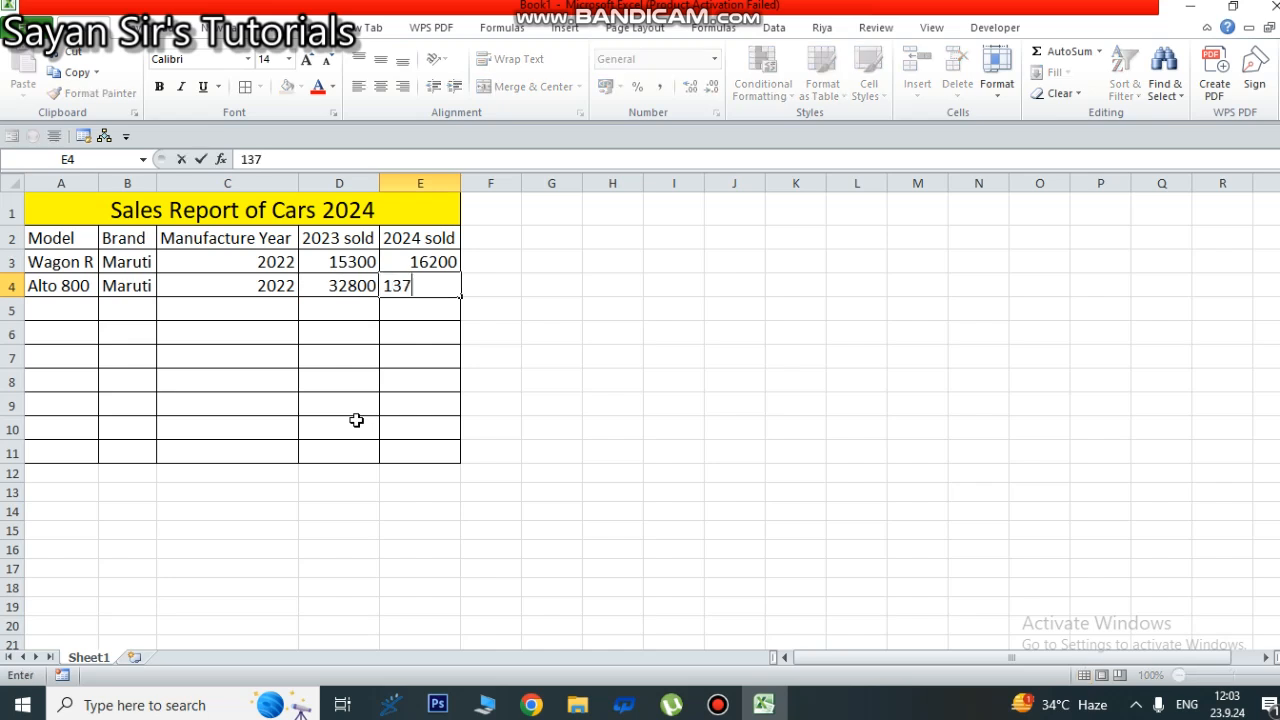
text(00)
key(Tab)
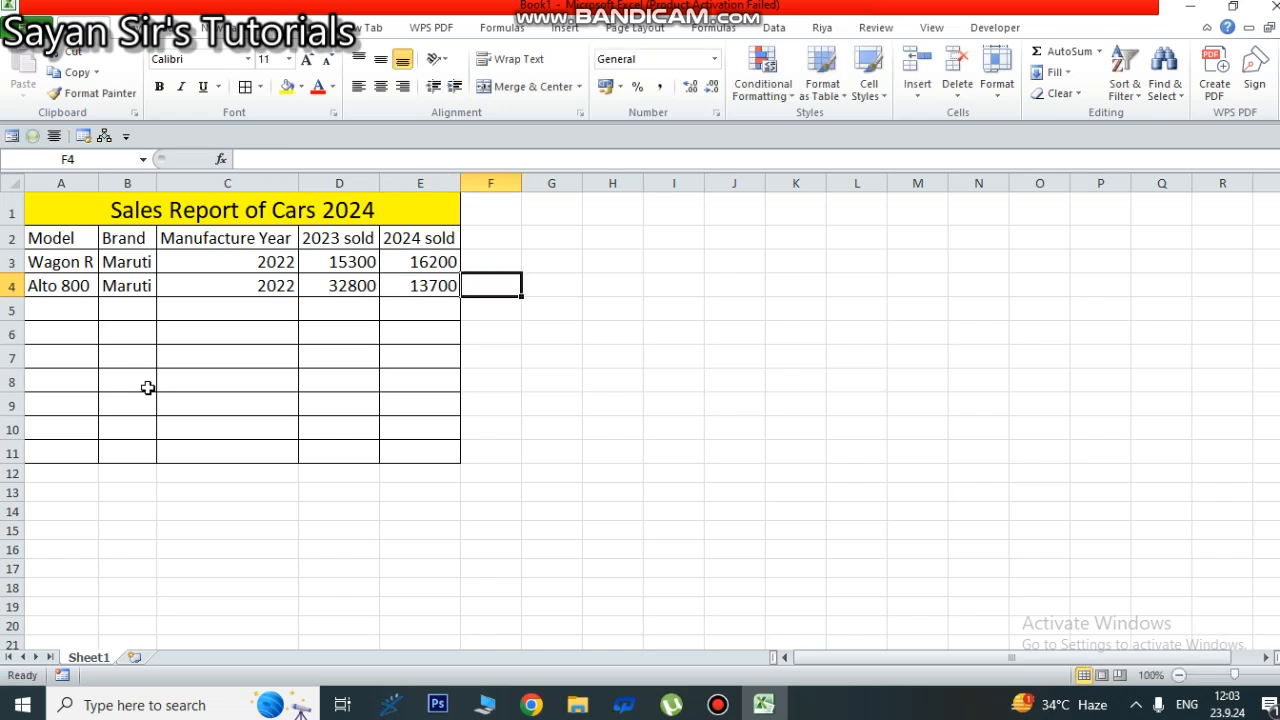
- Enter the model "Punch" in A5 and the brand "Tata" in B5
click(62, 305)
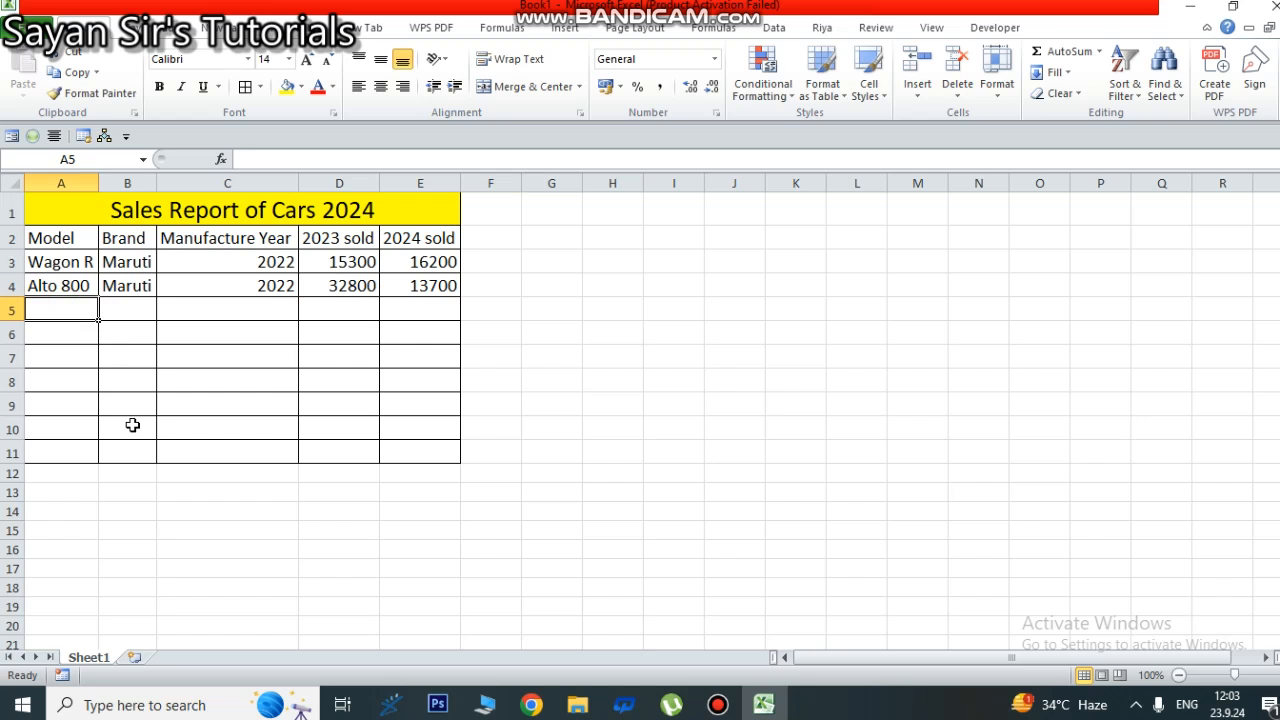
text(Tata)
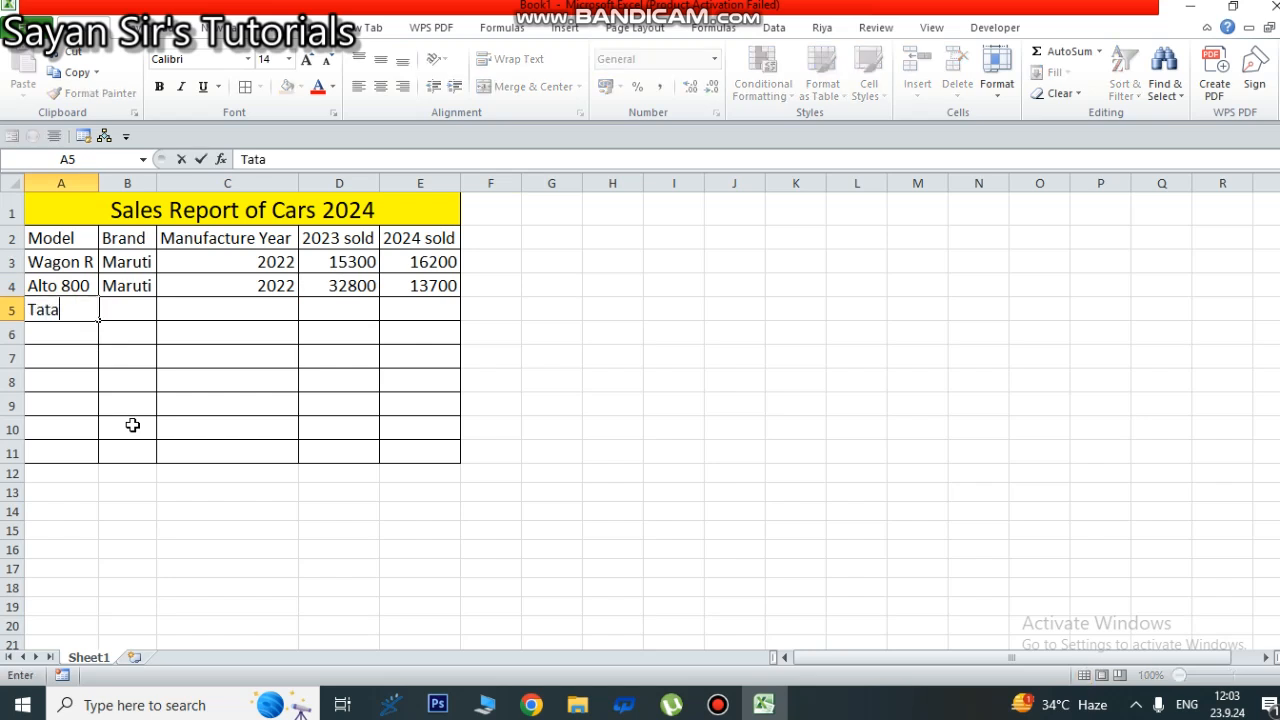
key(BackSpace)
key(BackSpace)
key(BackSpace)
key(BackSpace)
text(Punch)
key(Tab)
text(Ta)
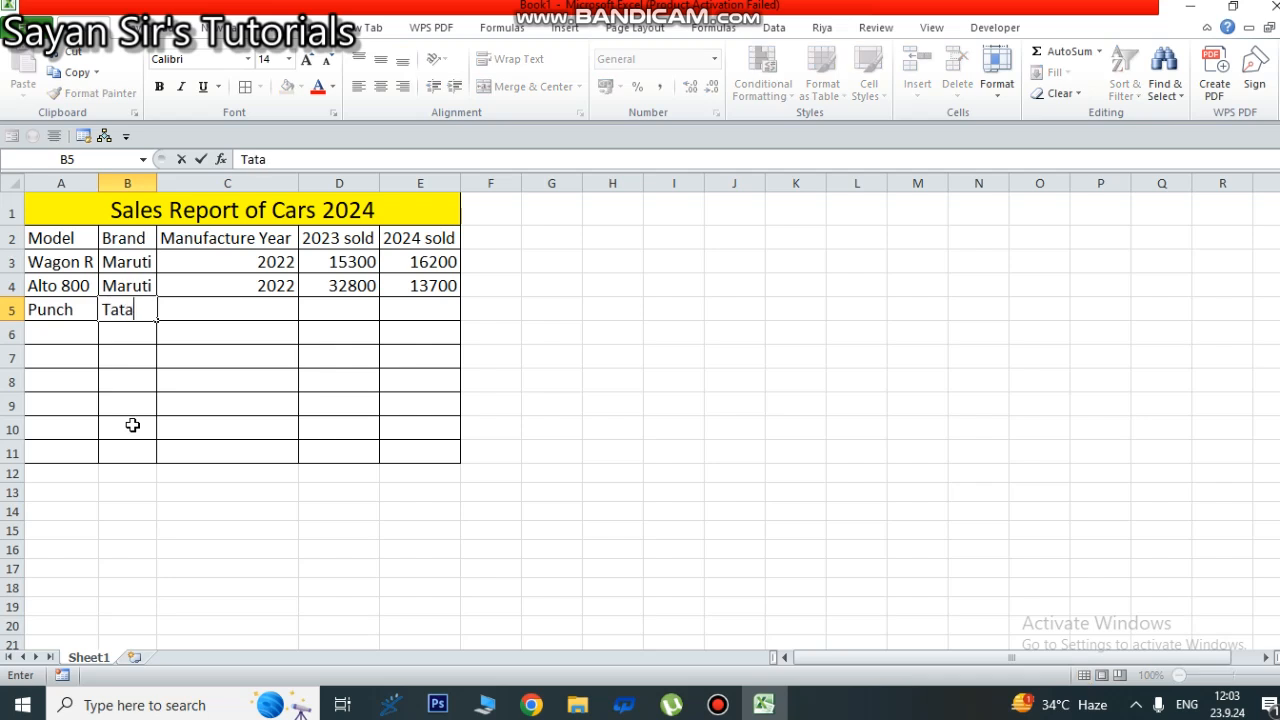
key(Tab)
- Complete the Punch row with manufacture year 2023 in C5, 14500 for 2023 sold and 32700 for 2024 sold
text(202)
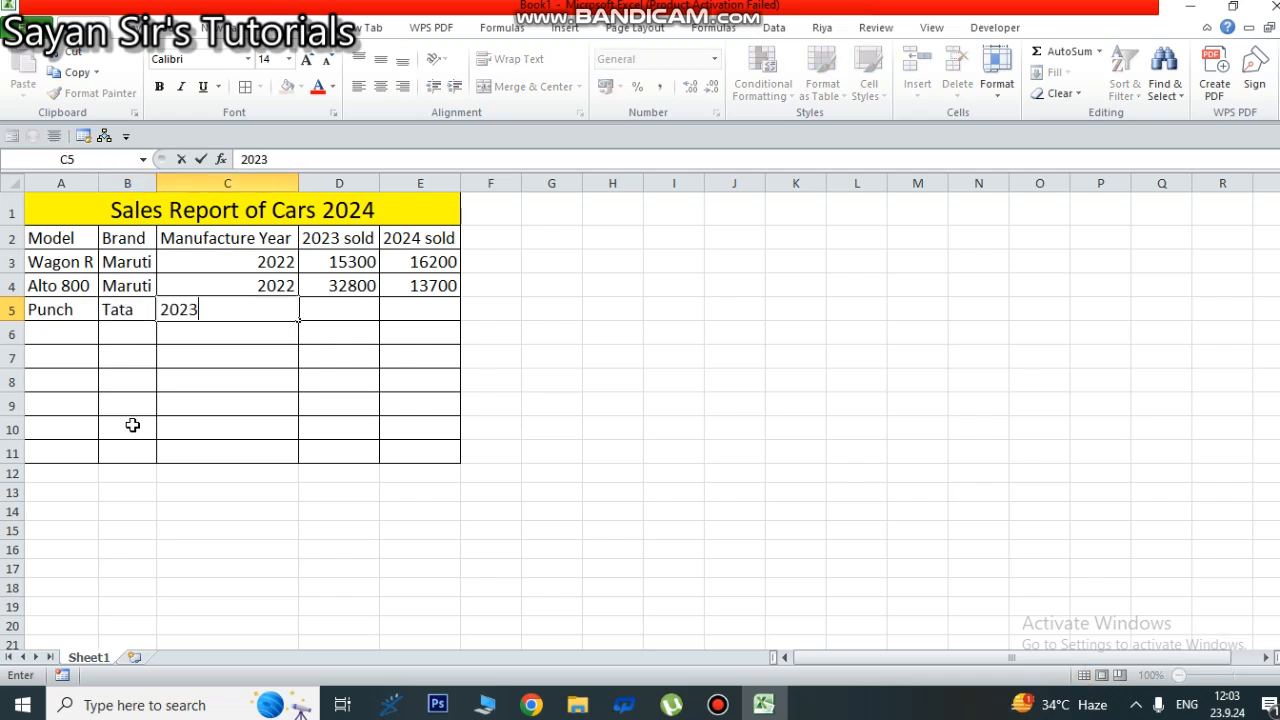
key(Tab)
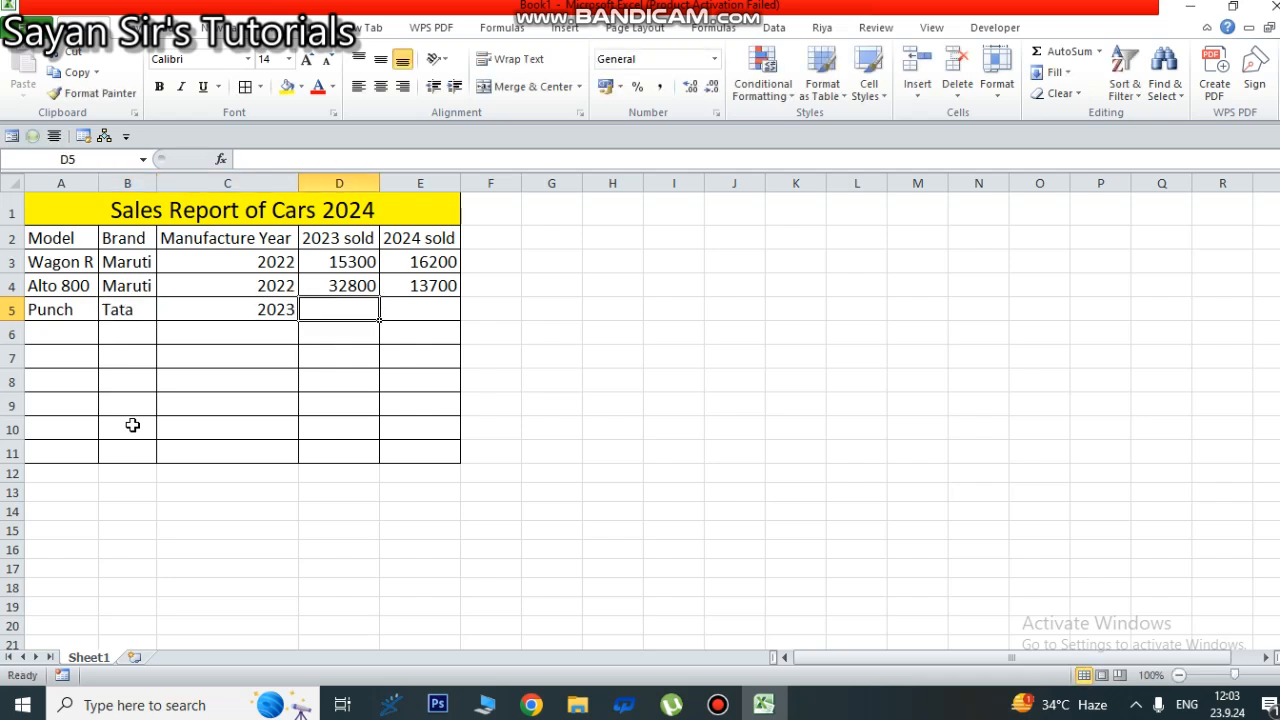
text(14)
text(500)
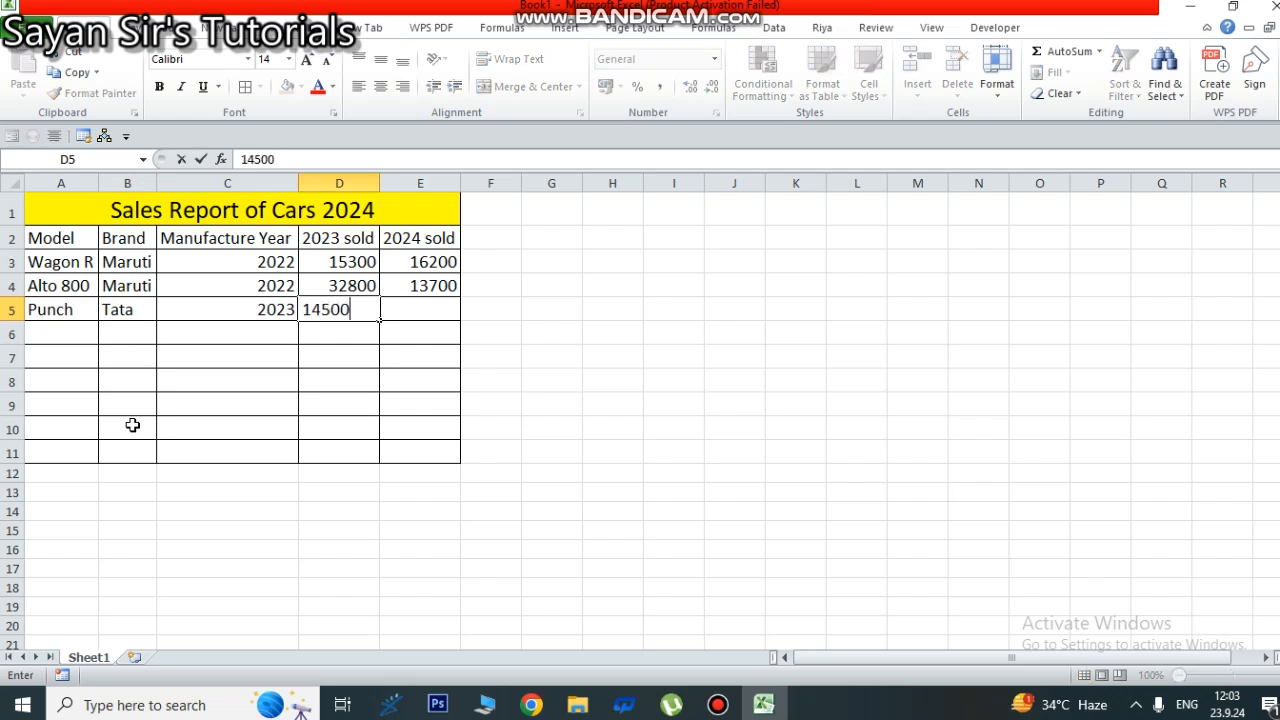
key(Tab)
text(3)
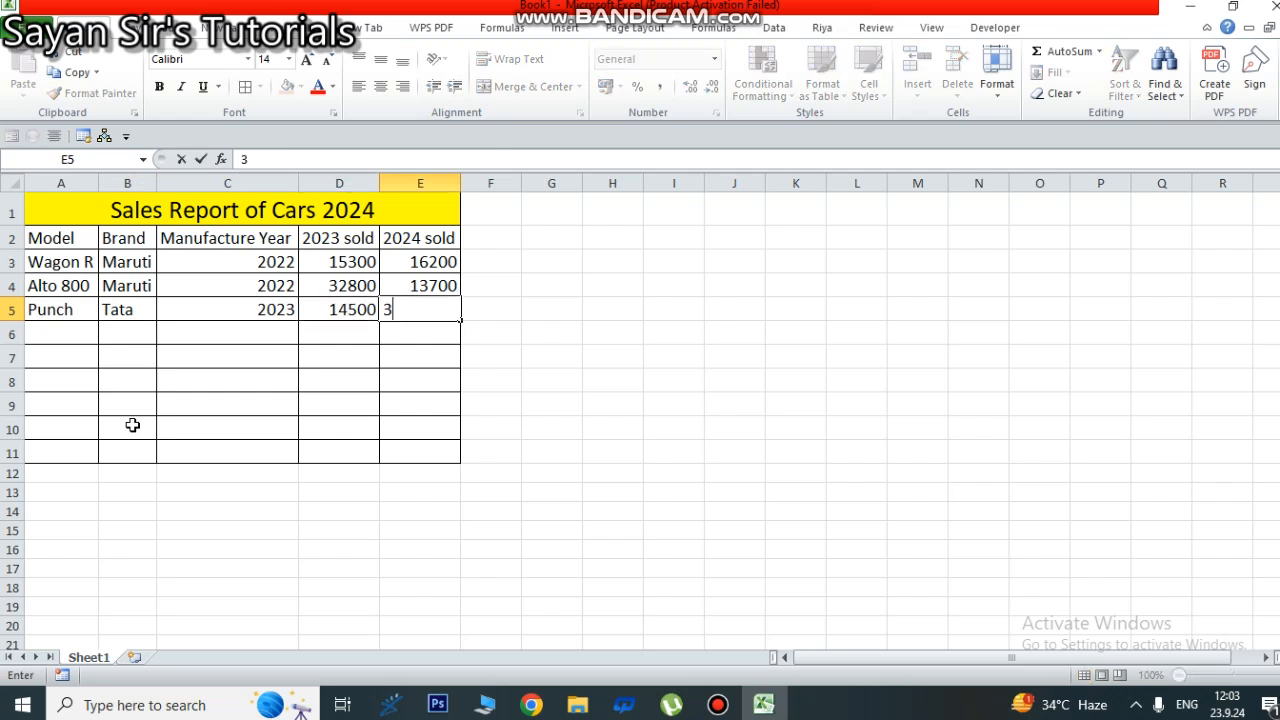
text(2700)
click(294, 402)
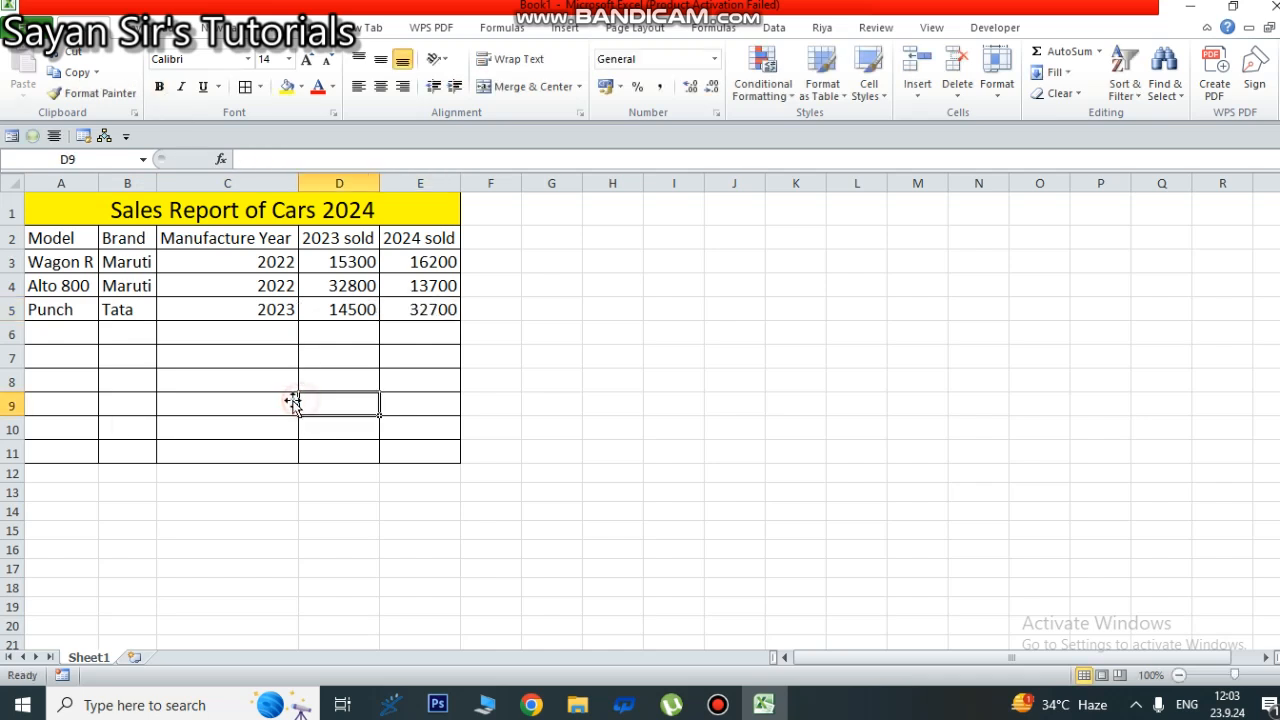
- Enter the model "Kwid" in A6 and the brand "Renault" in B6
click(80, 332)
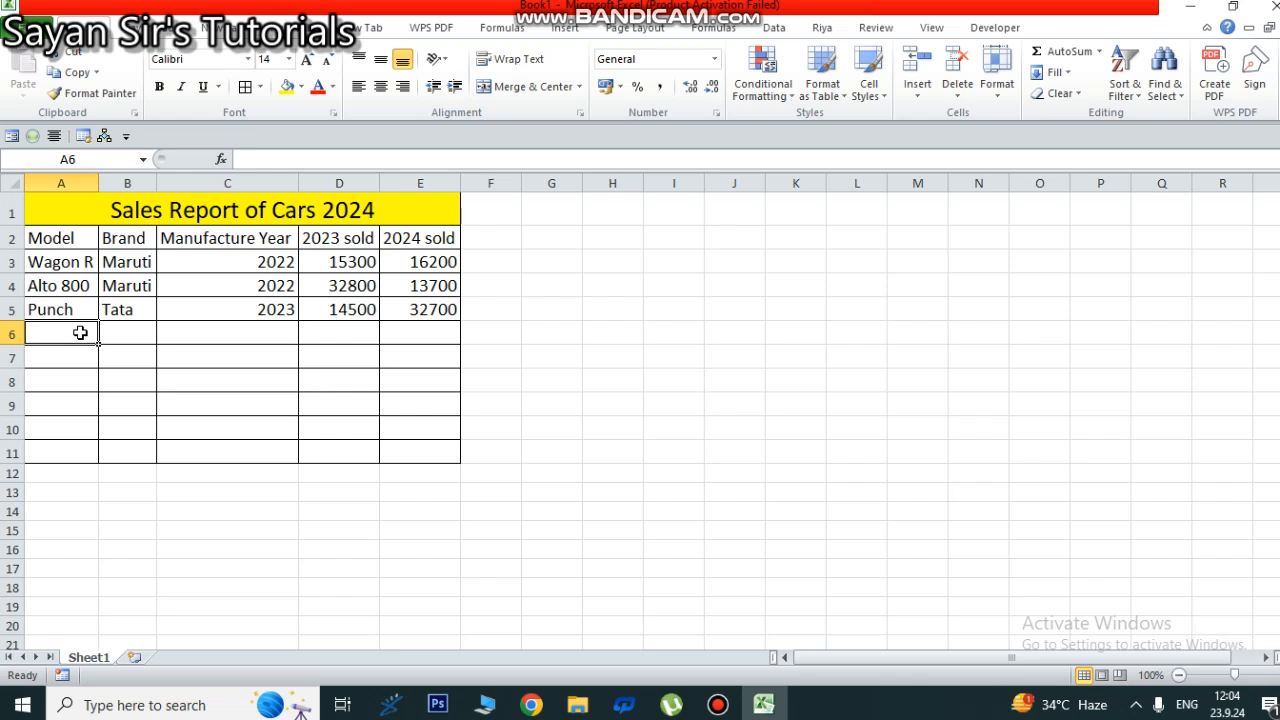
text(Kwid)
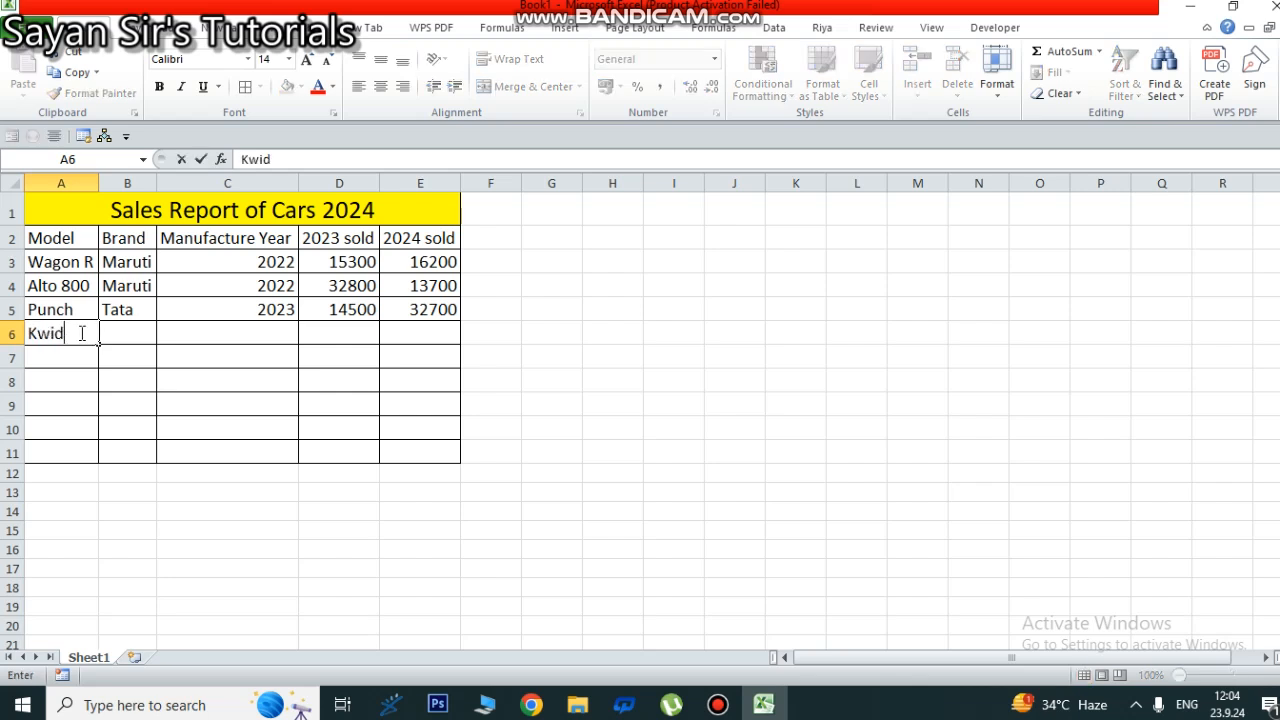
key(Tab)
text(Ren)
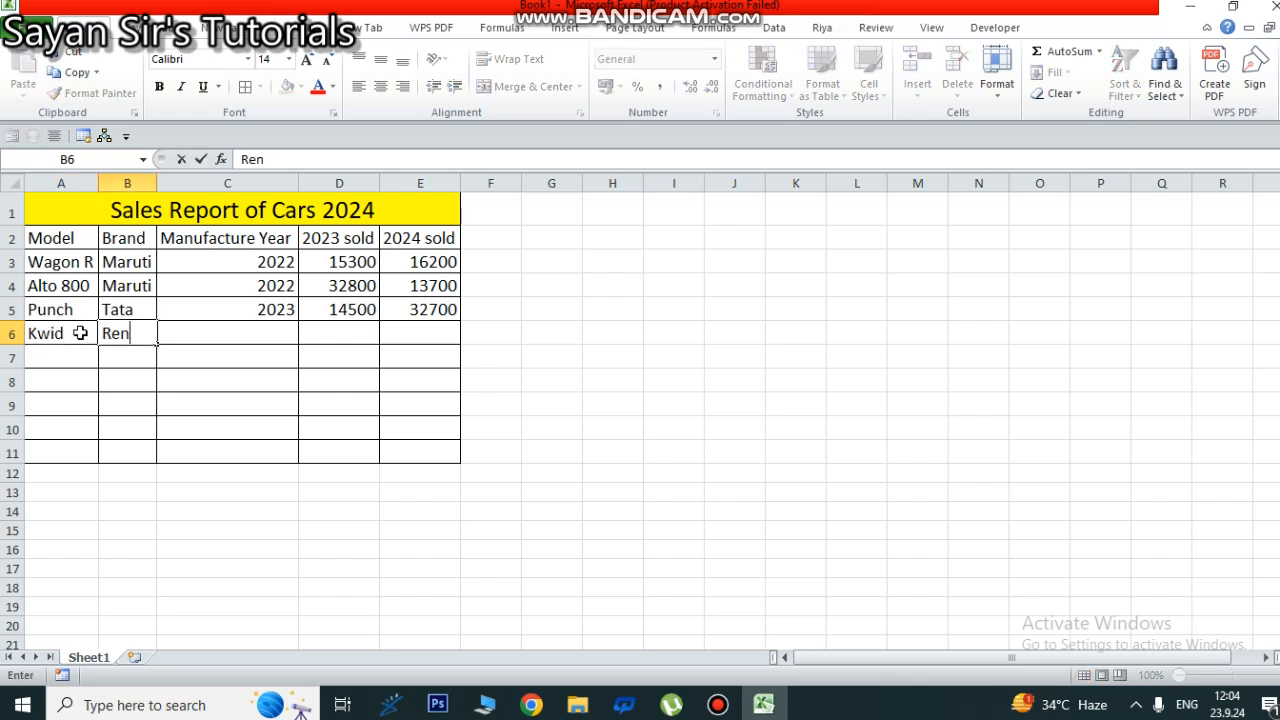
text(ault)
key(Tab)
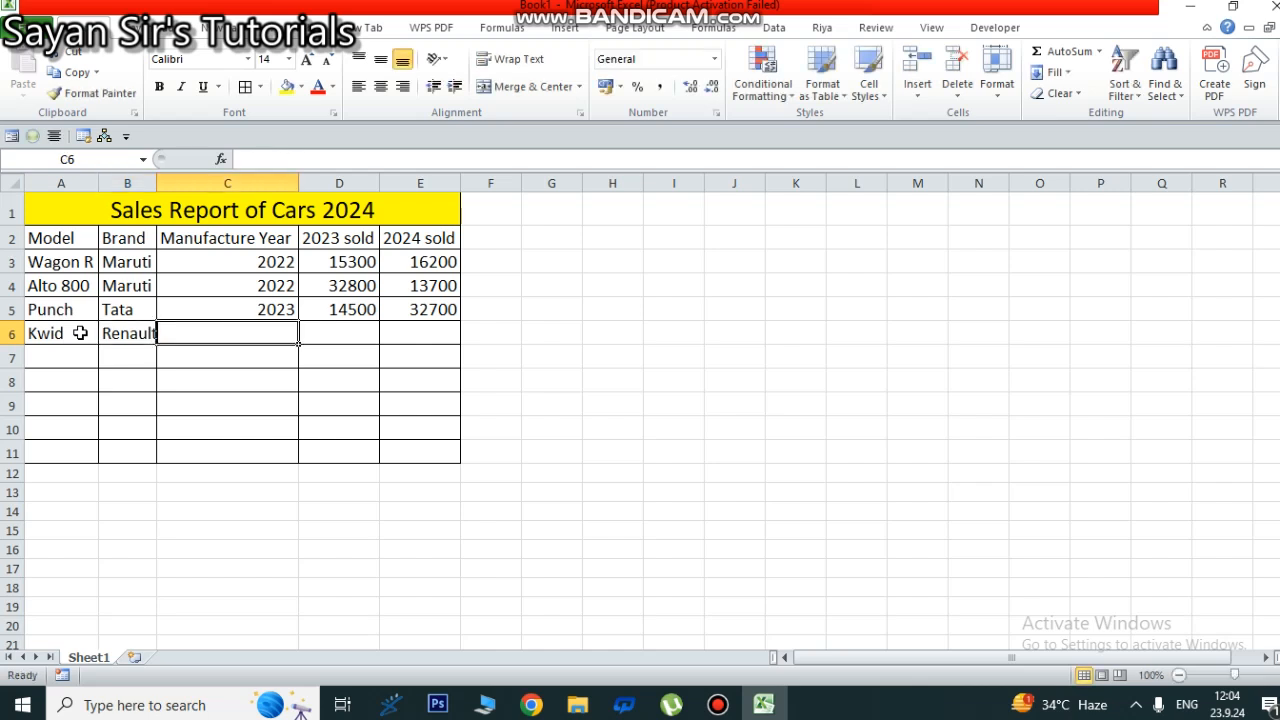
- Complete the Kwid row with manufacture year 2023 in C6, 7500 for 2023 sold and 9100 for 2024 sold
text(2023)
key(Tab)
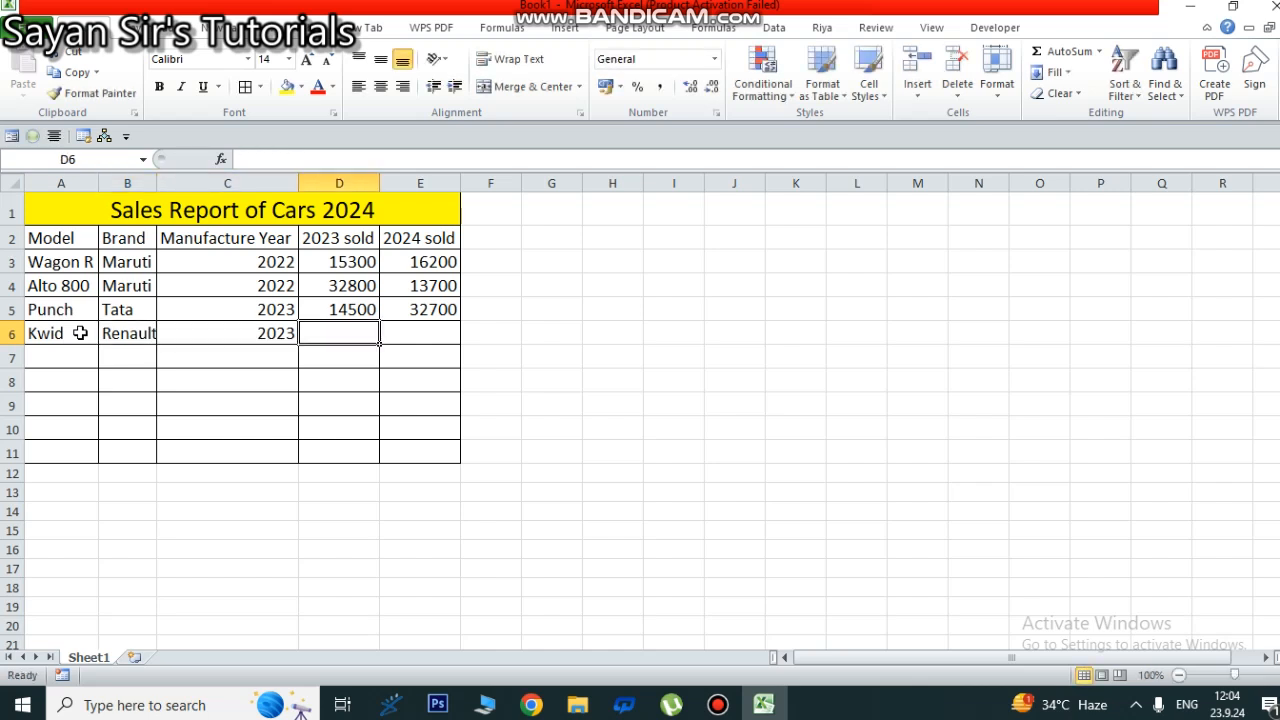
text(7500)
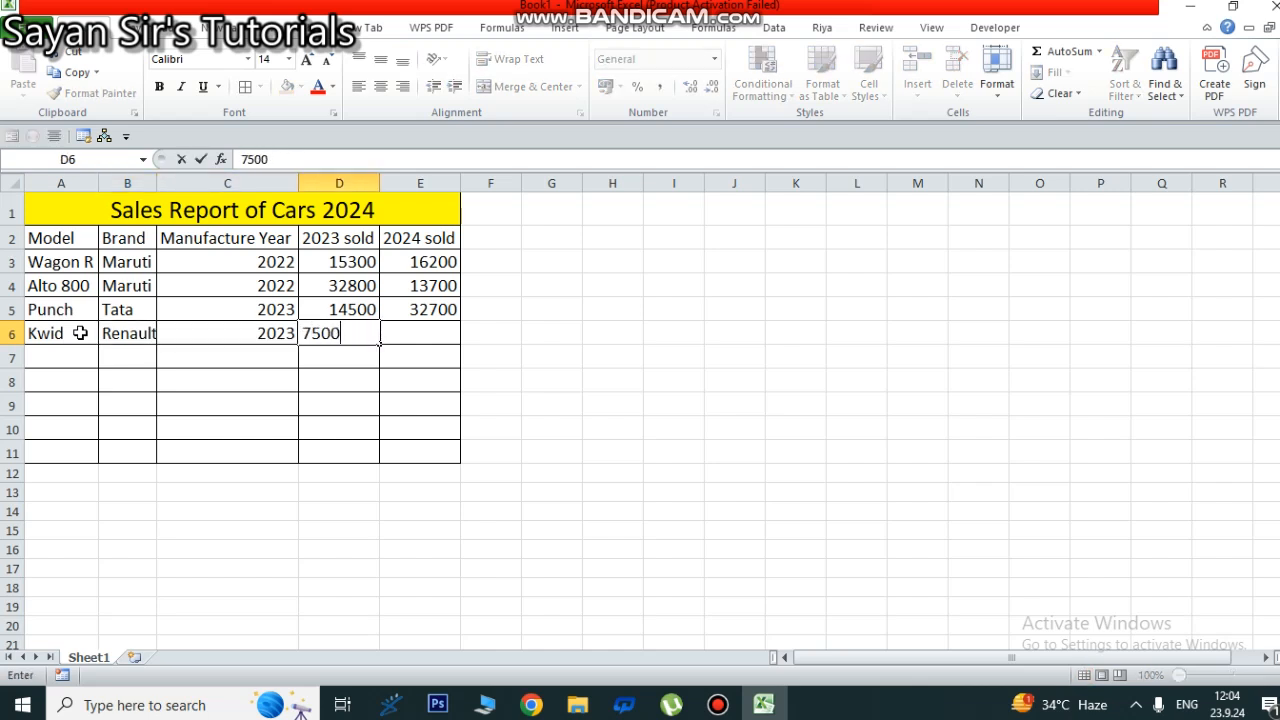
key(Tab)
text(9100)
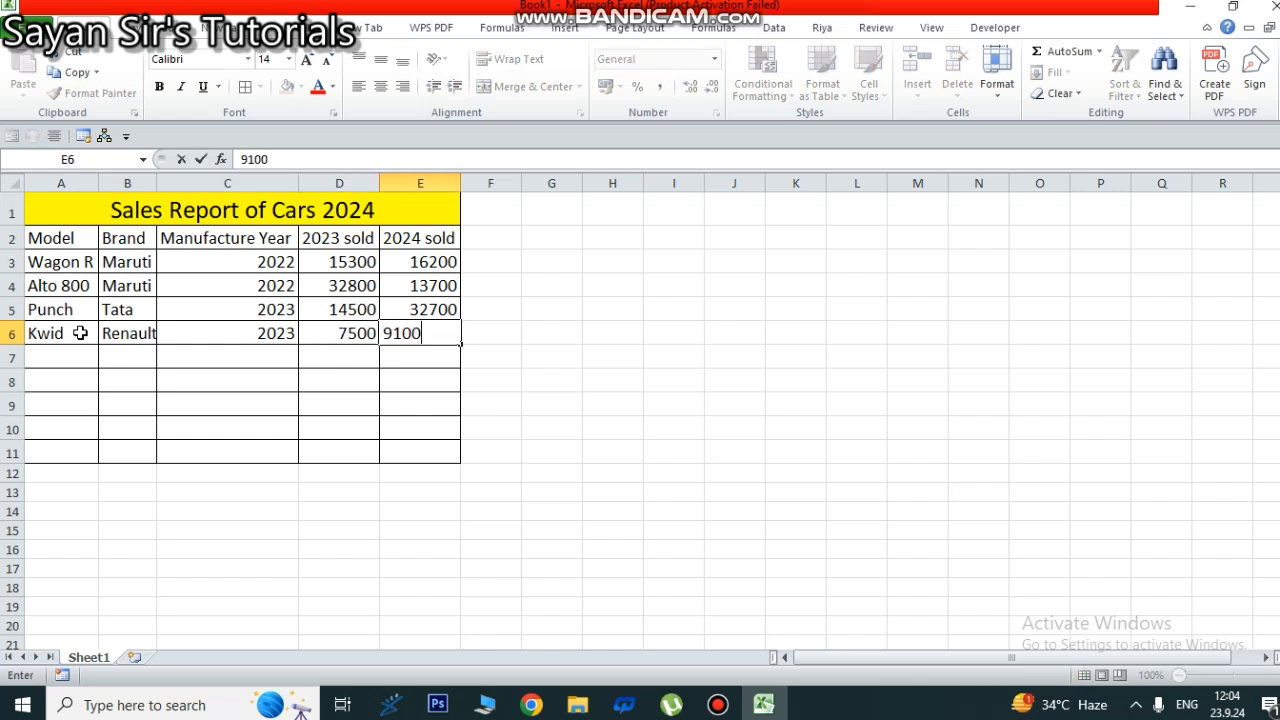
key(Tab)
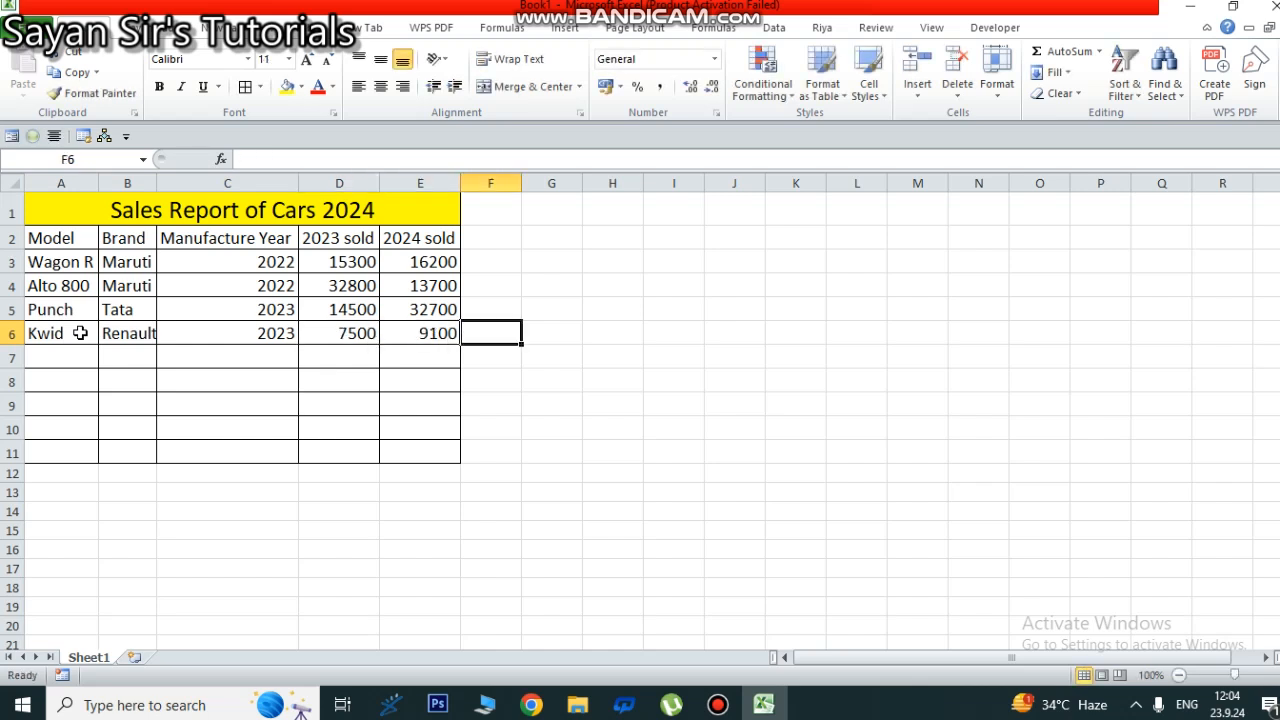
click(588, 473)
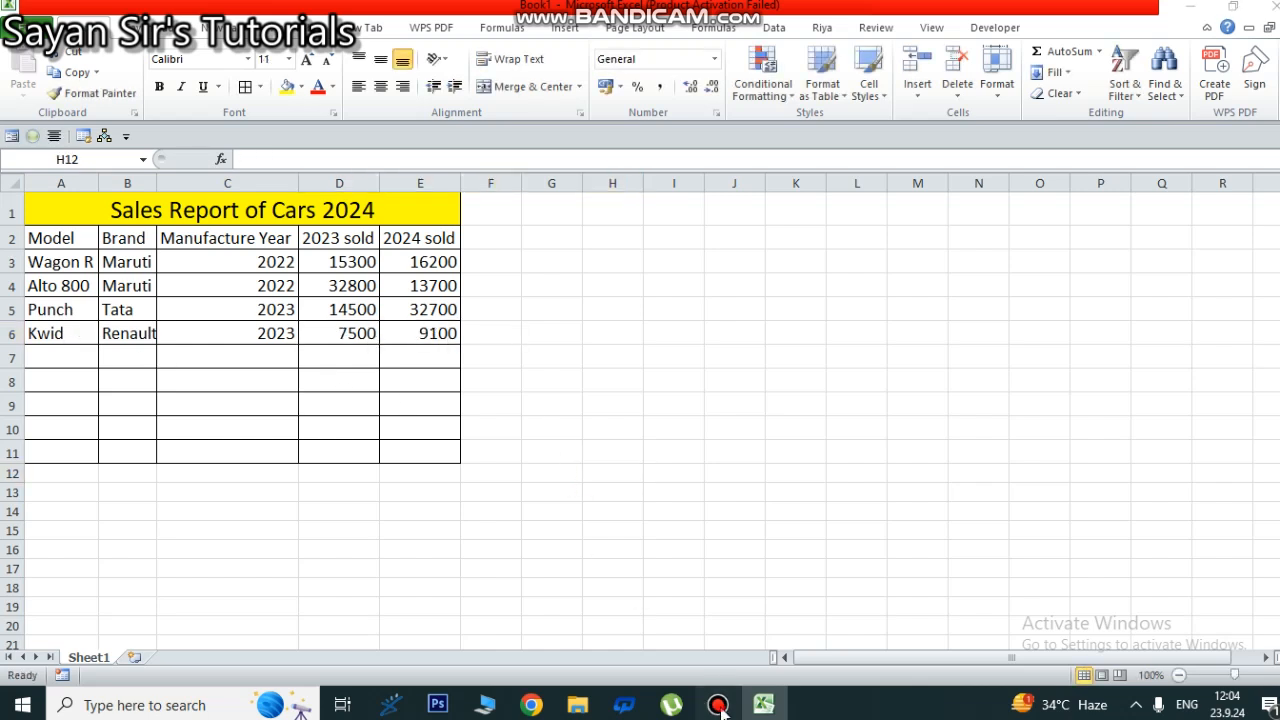
click(712, 705)
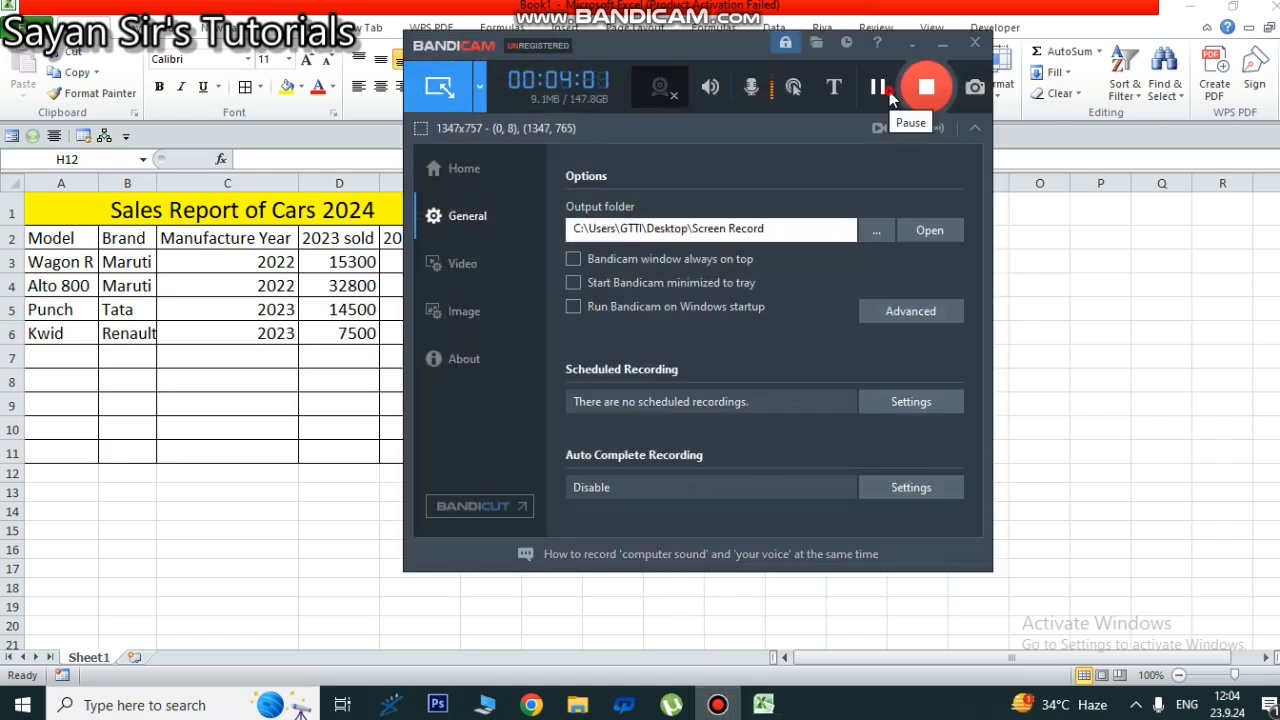
click(941, 45)
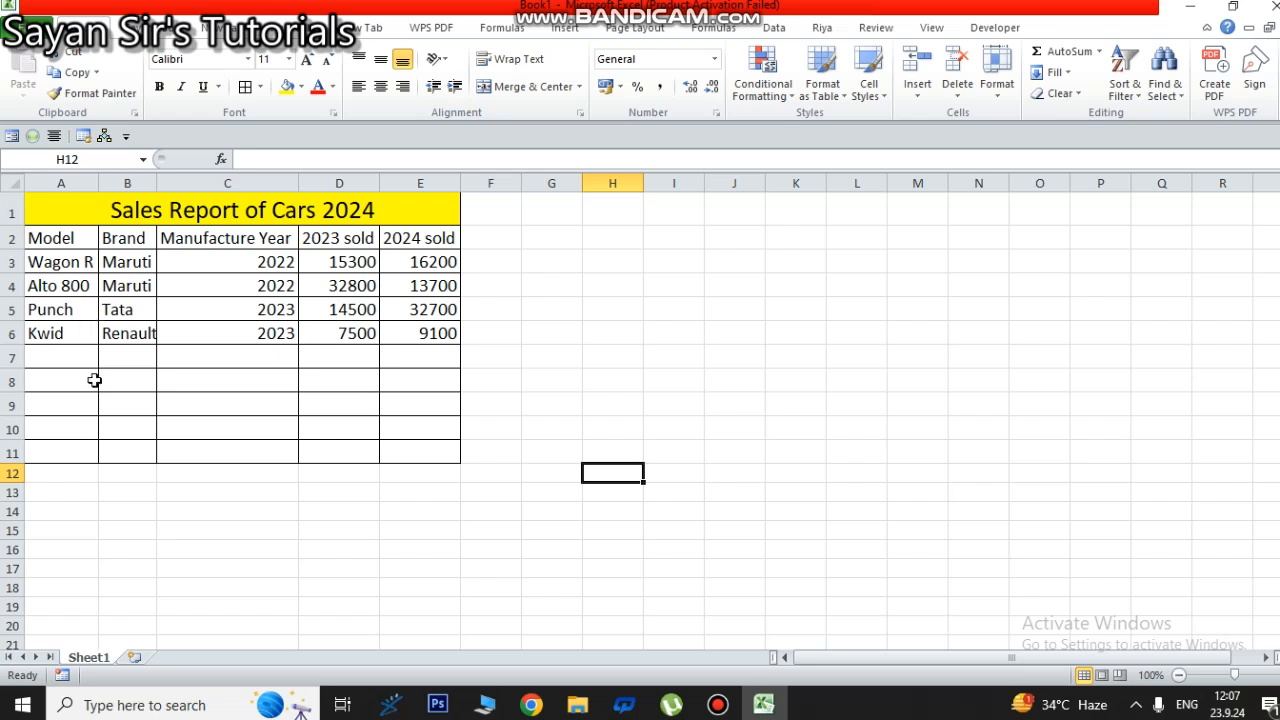
- Enter the model "Safari" in A7 and the brand "Tata" in B7
click(54, 356)
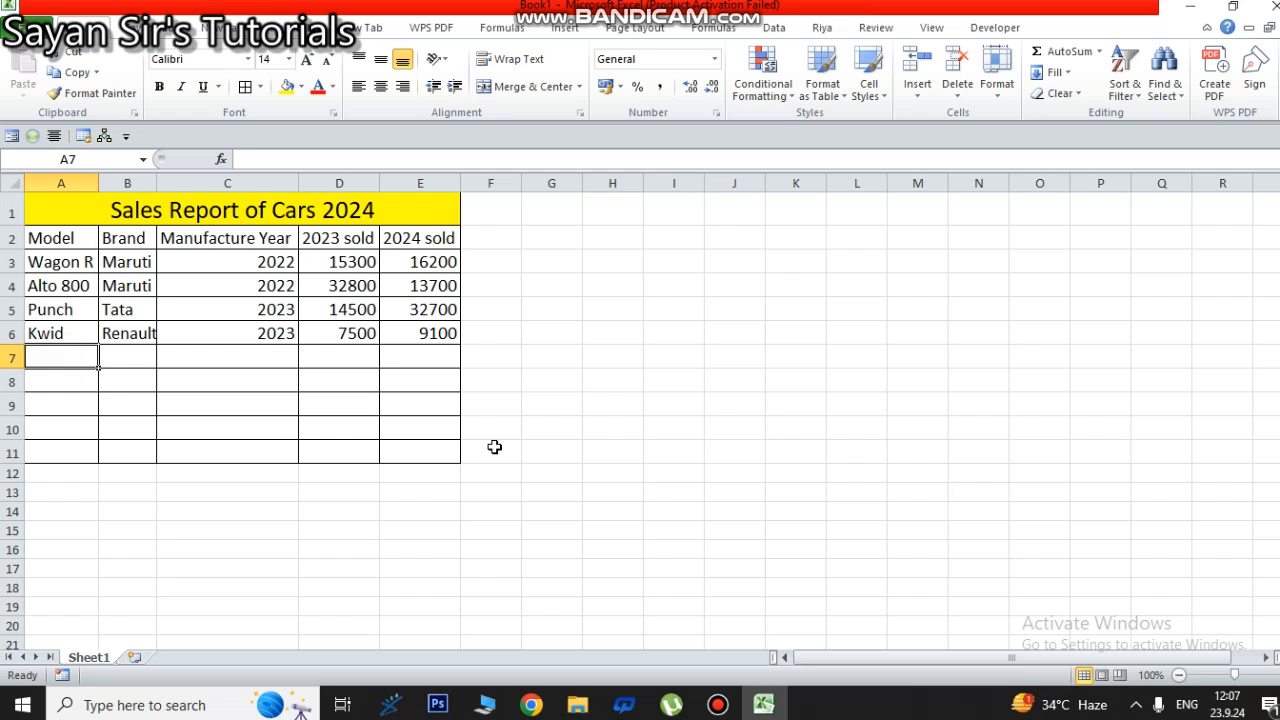
text(Saf)
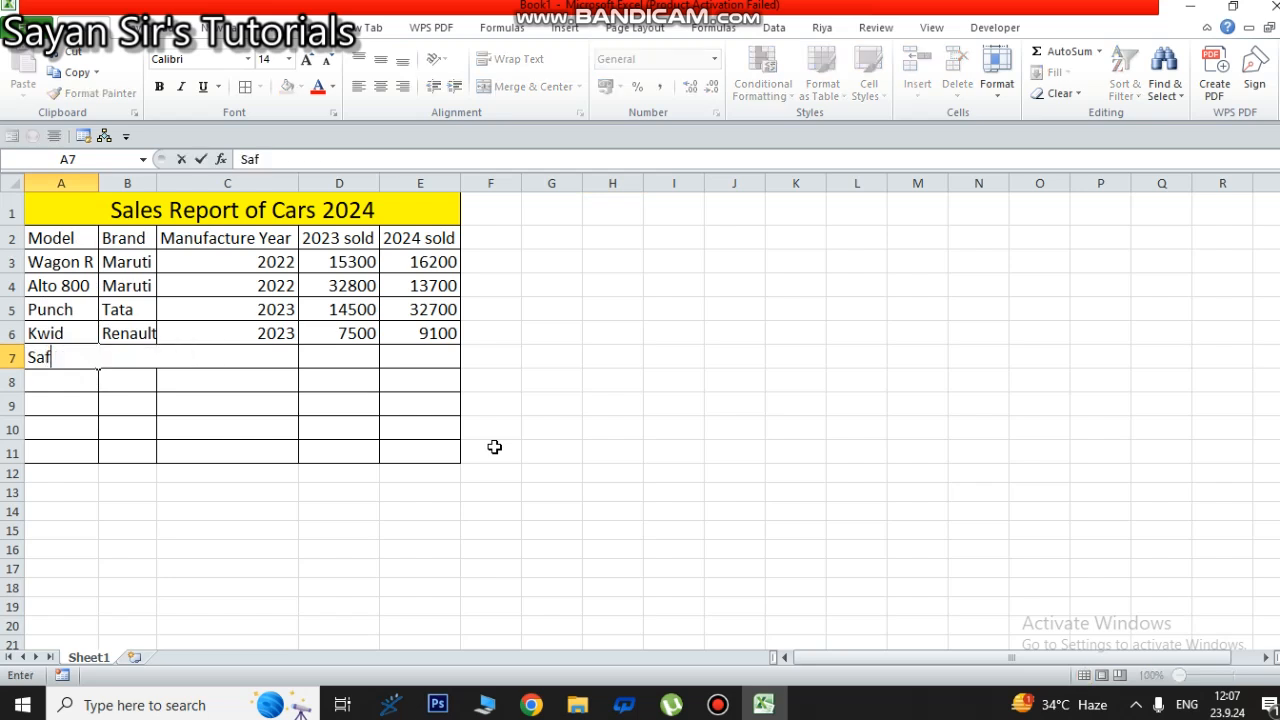
text(ari)
key(Tab)
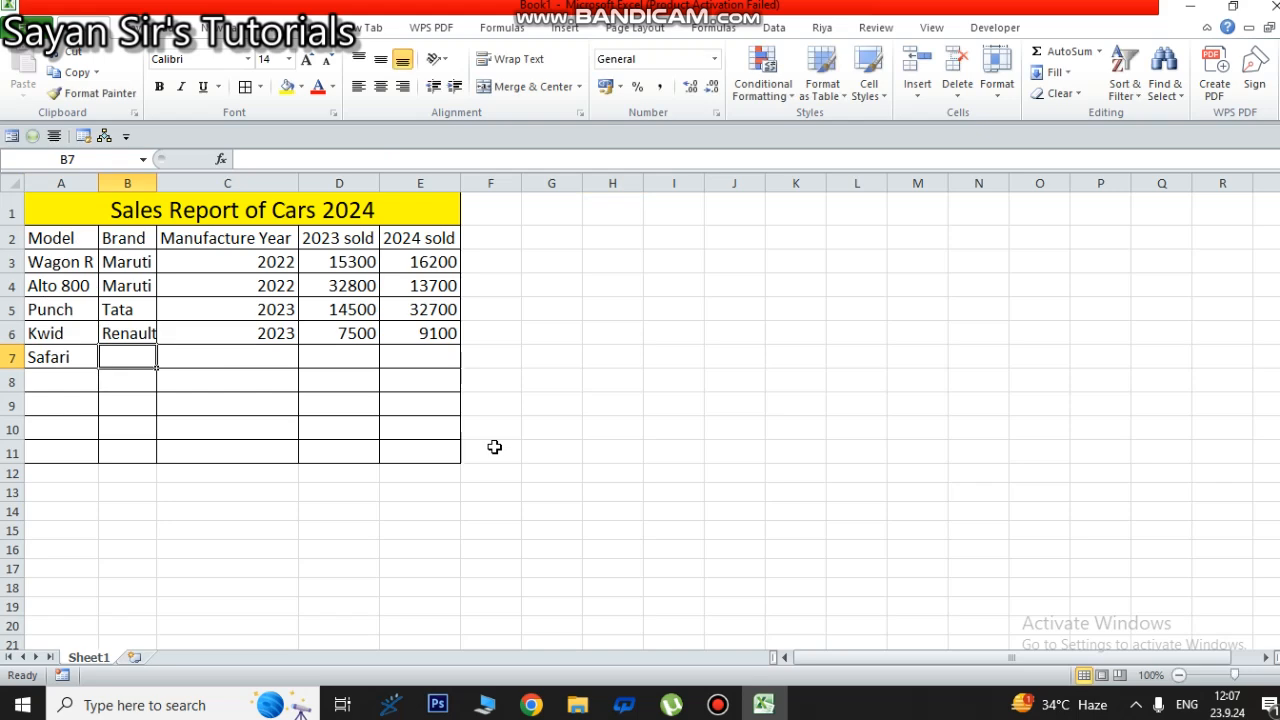
text(Tata)
key(Tab)
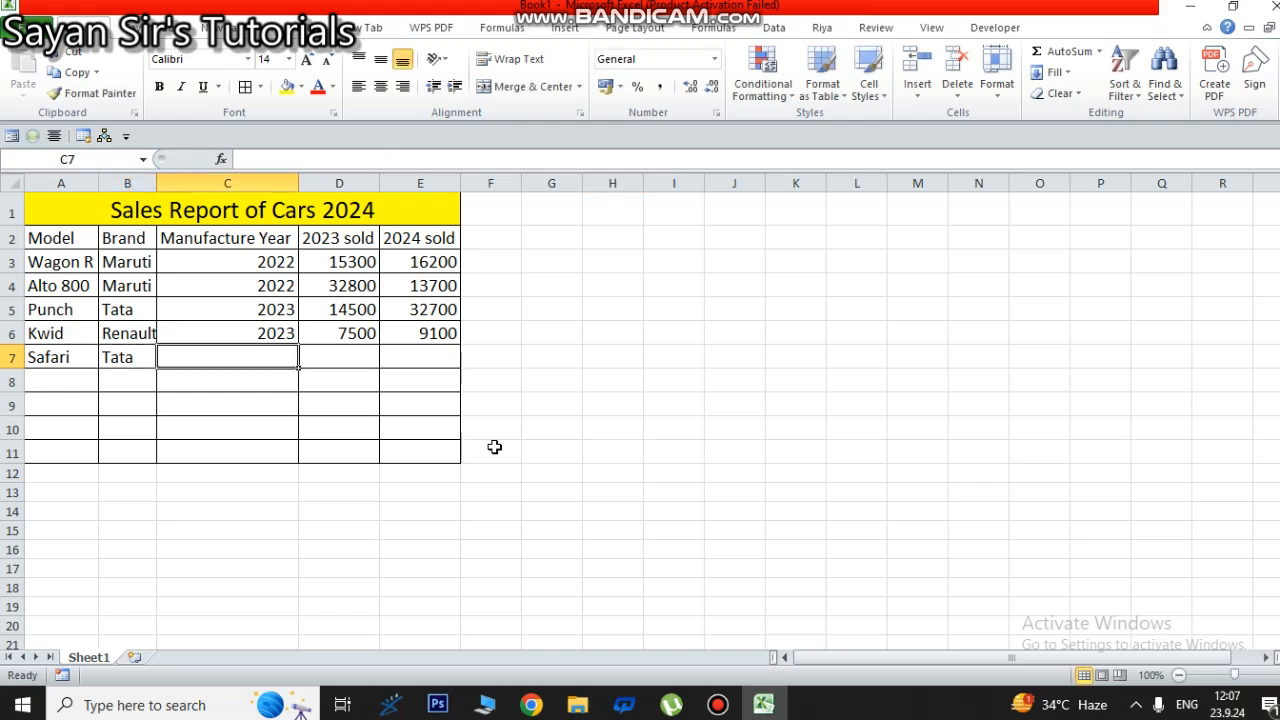
- Complete the Safari row with manufacture year 2022 in C7, 12800 for 2023 sold and 16400 for 2024 sold
text(2022`)
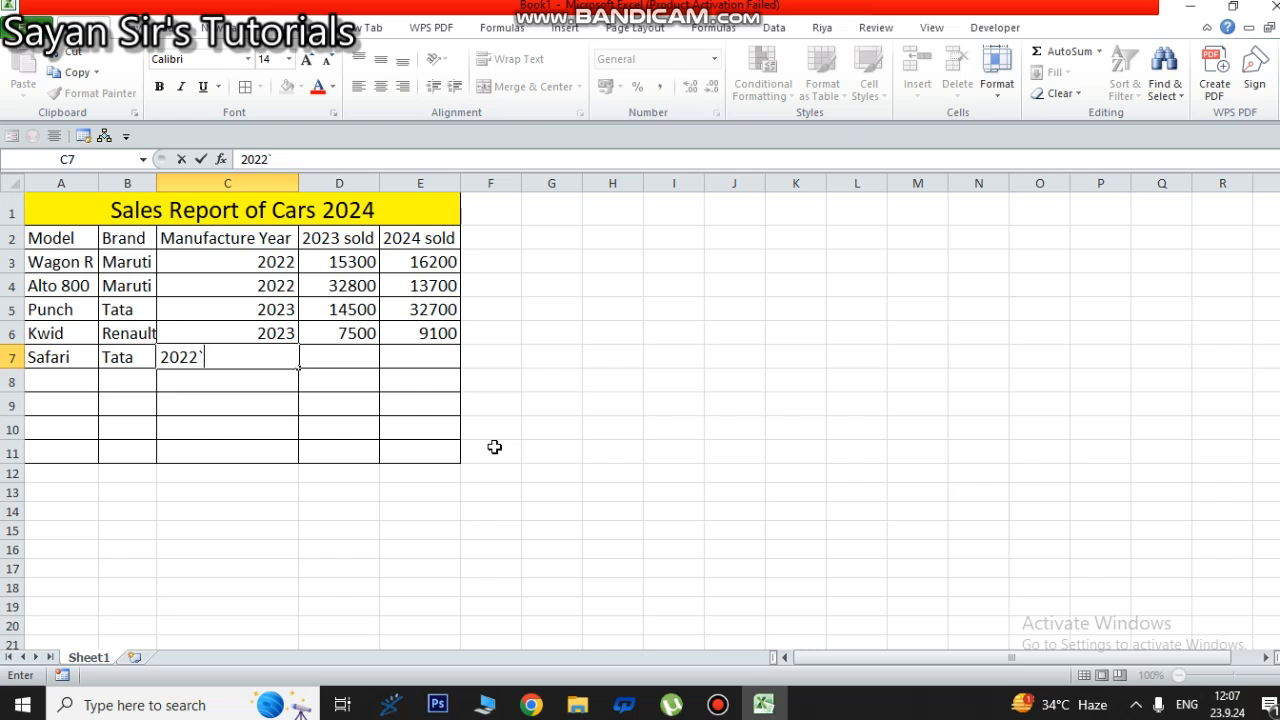
key(BackSpace)
key(Tab)
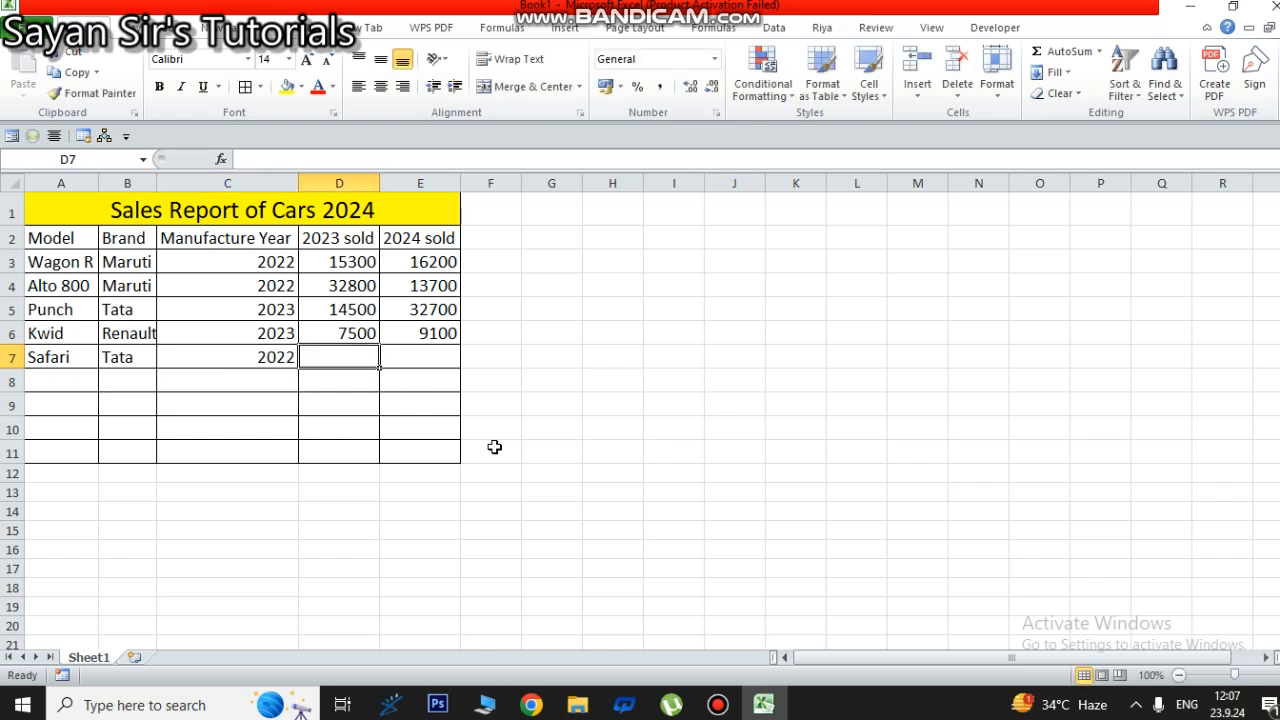
text(12)
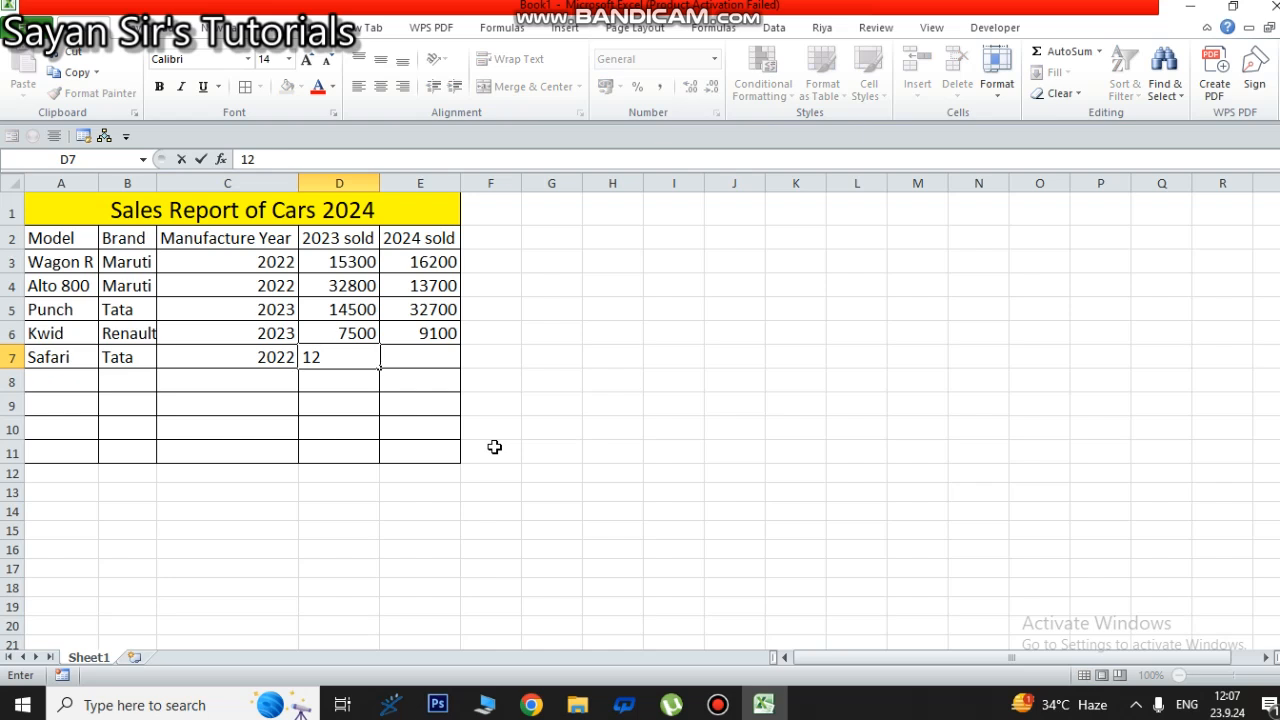
text(800)
key(Tab)
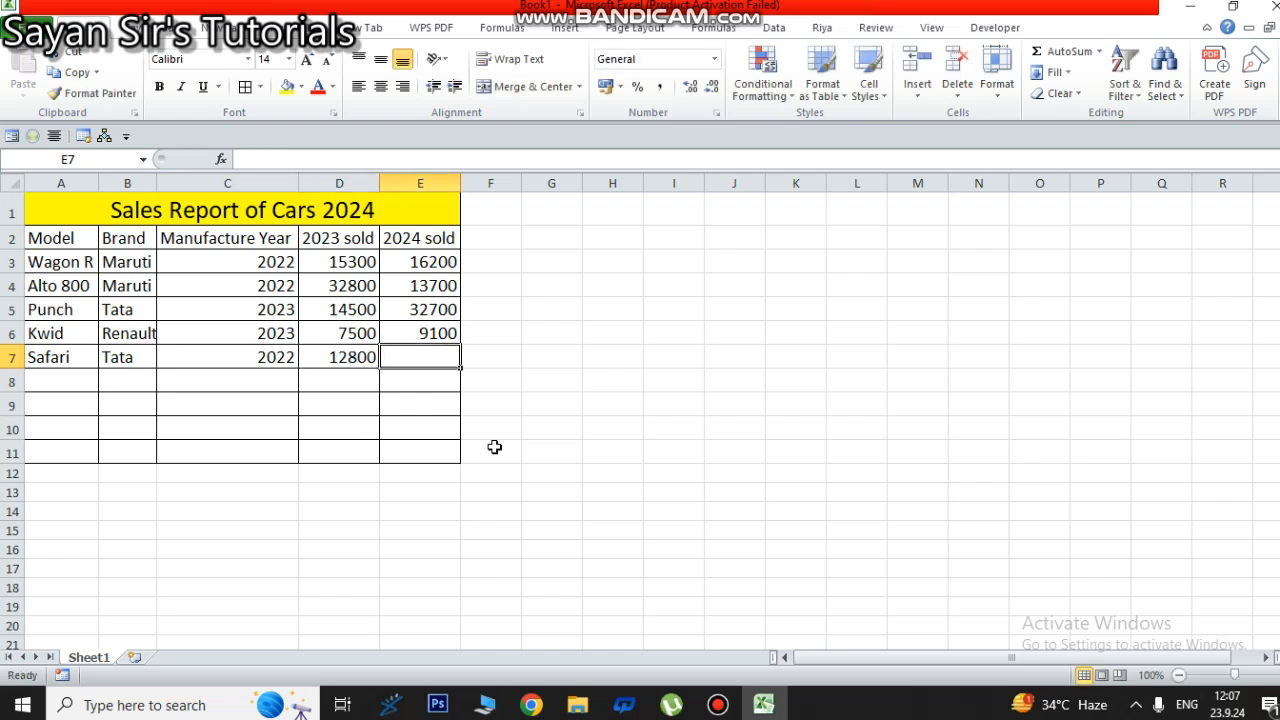
text(1)
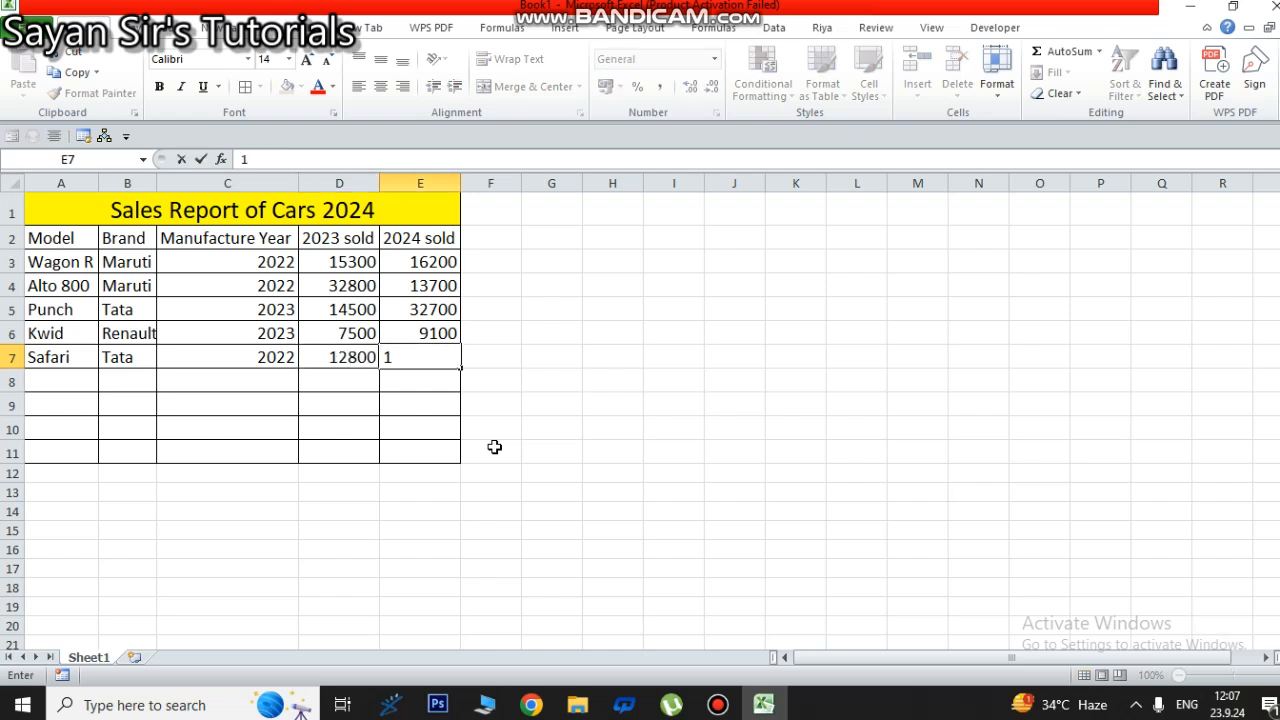
text(6400)
key(Tab)
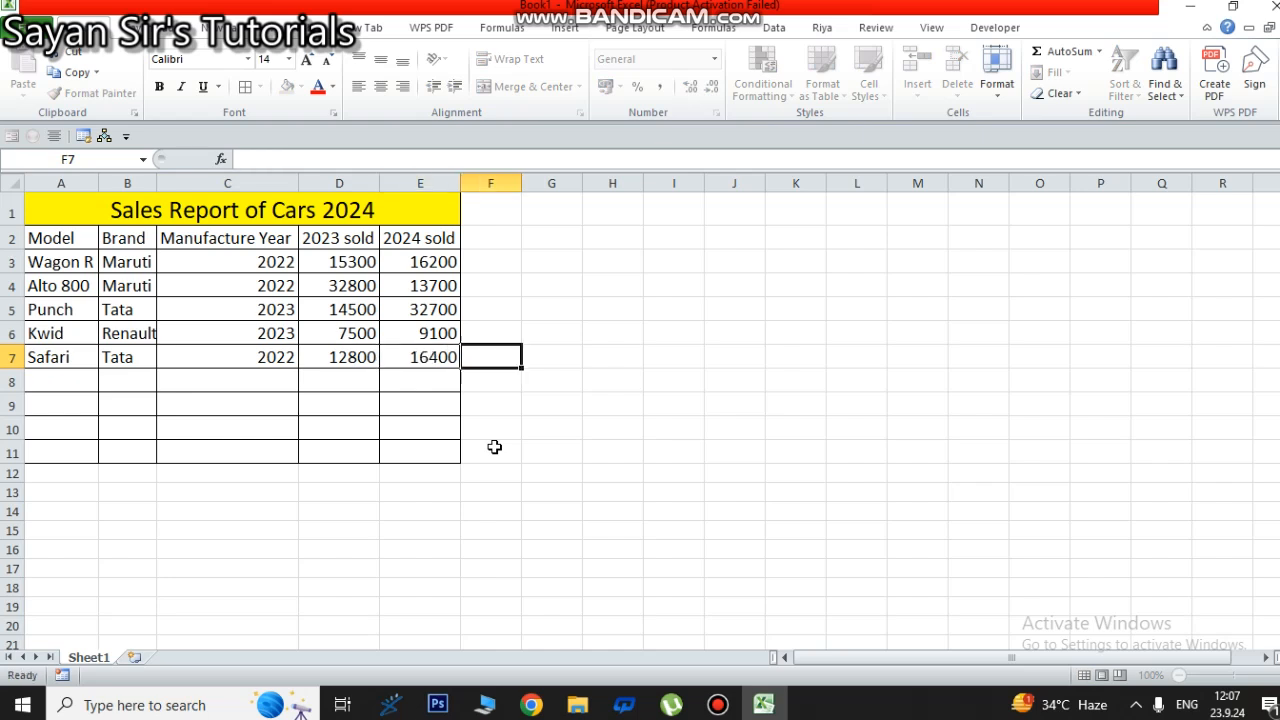
click(10, 384)
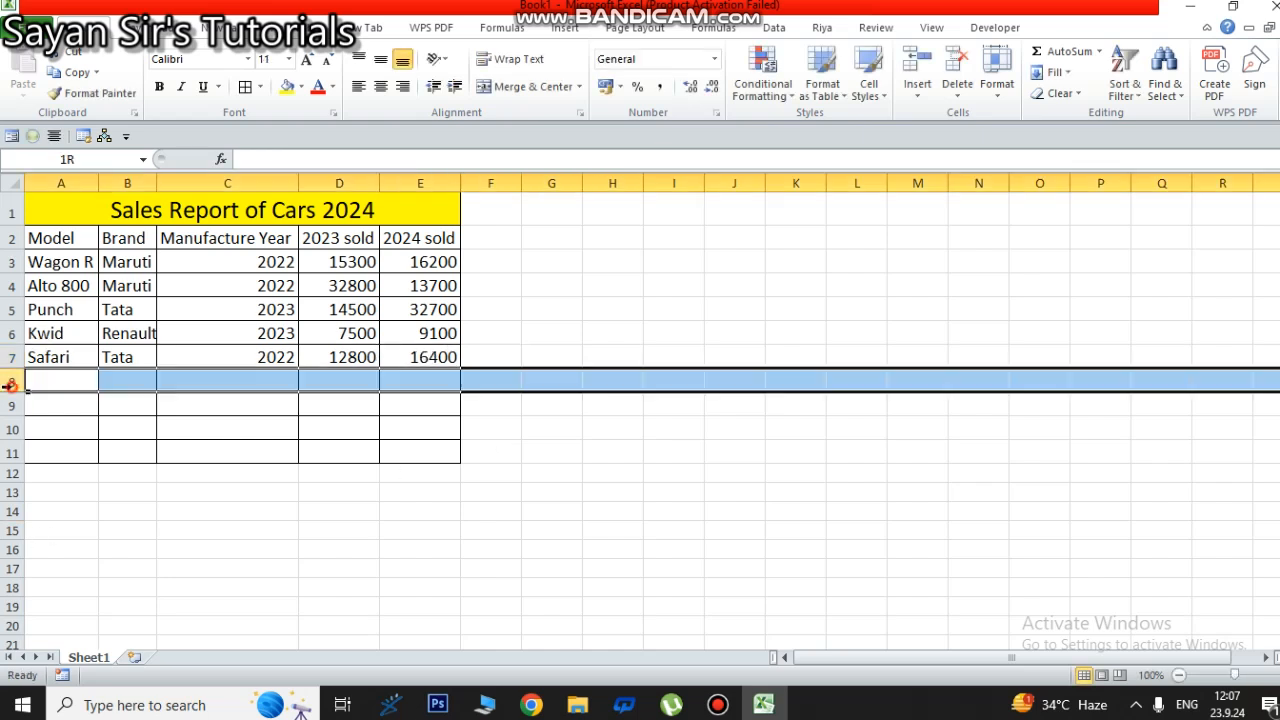
click(124, 448)
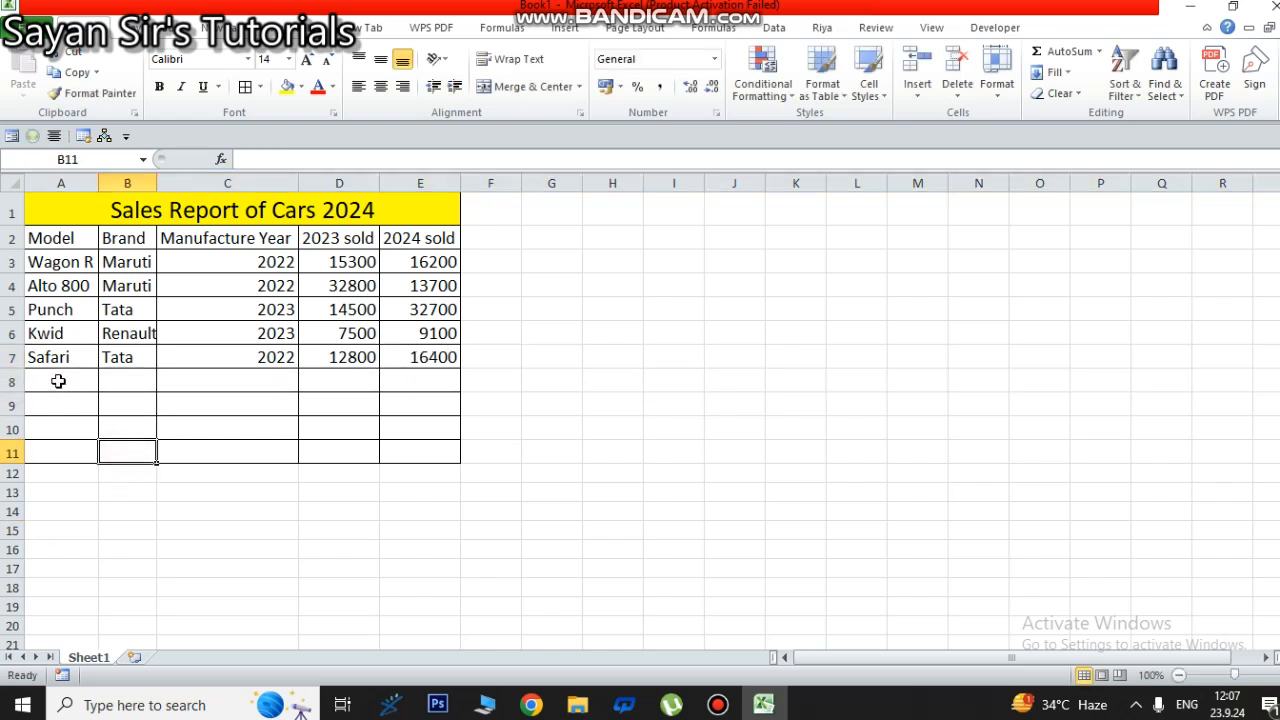
- Enter the model "Scorpio" in A8 and the brand "Mahindra" in B8, and widen column B to fit the brand name
click(58, 381)
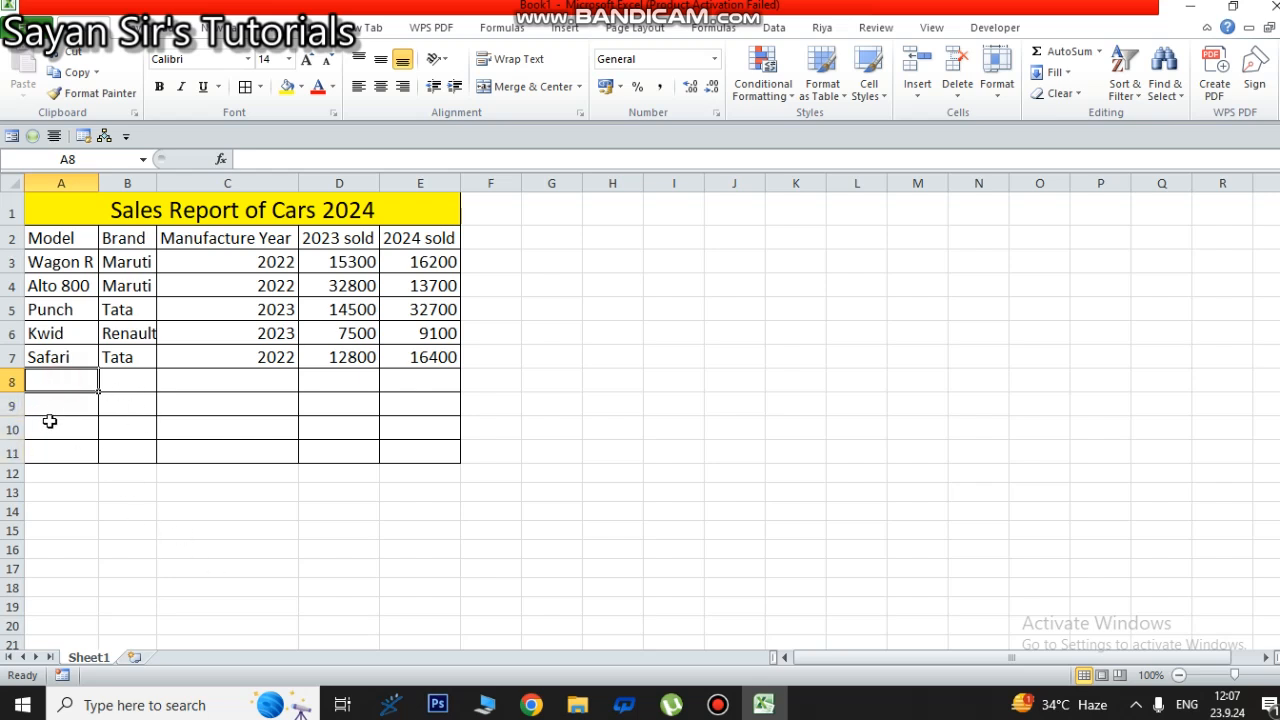
text(S)
key(BackSpace)
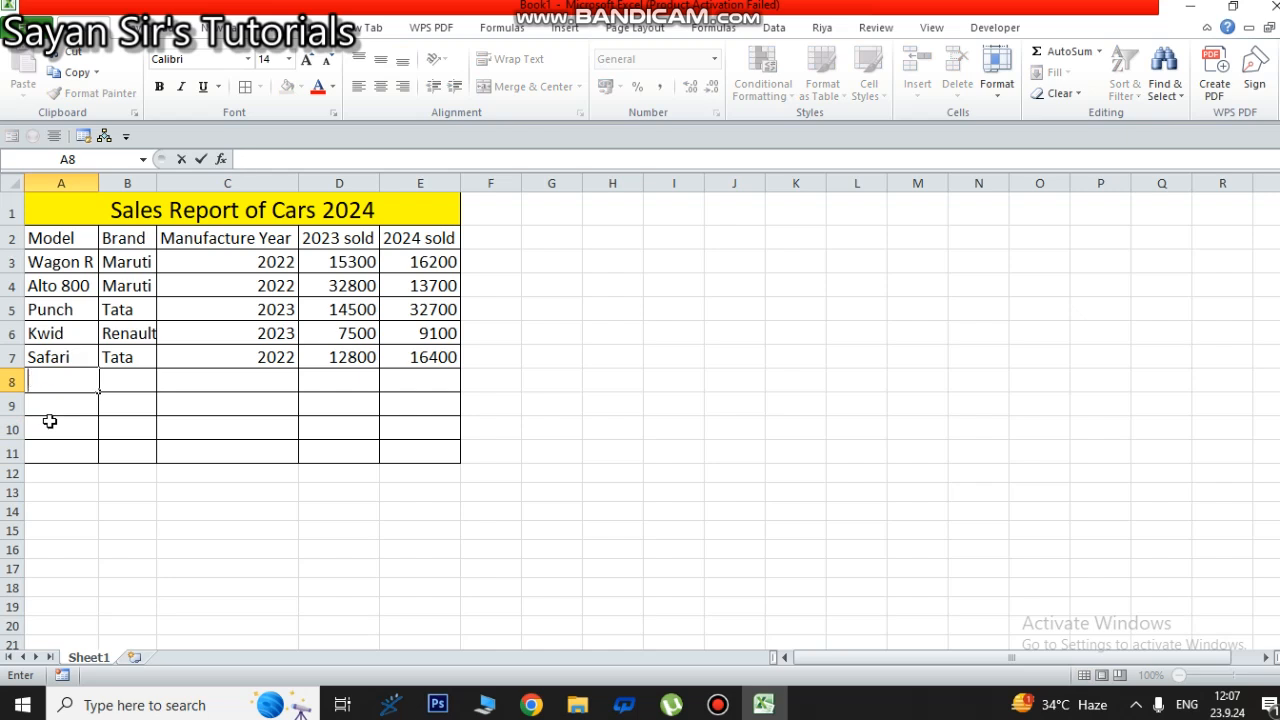
text(Scorpio)
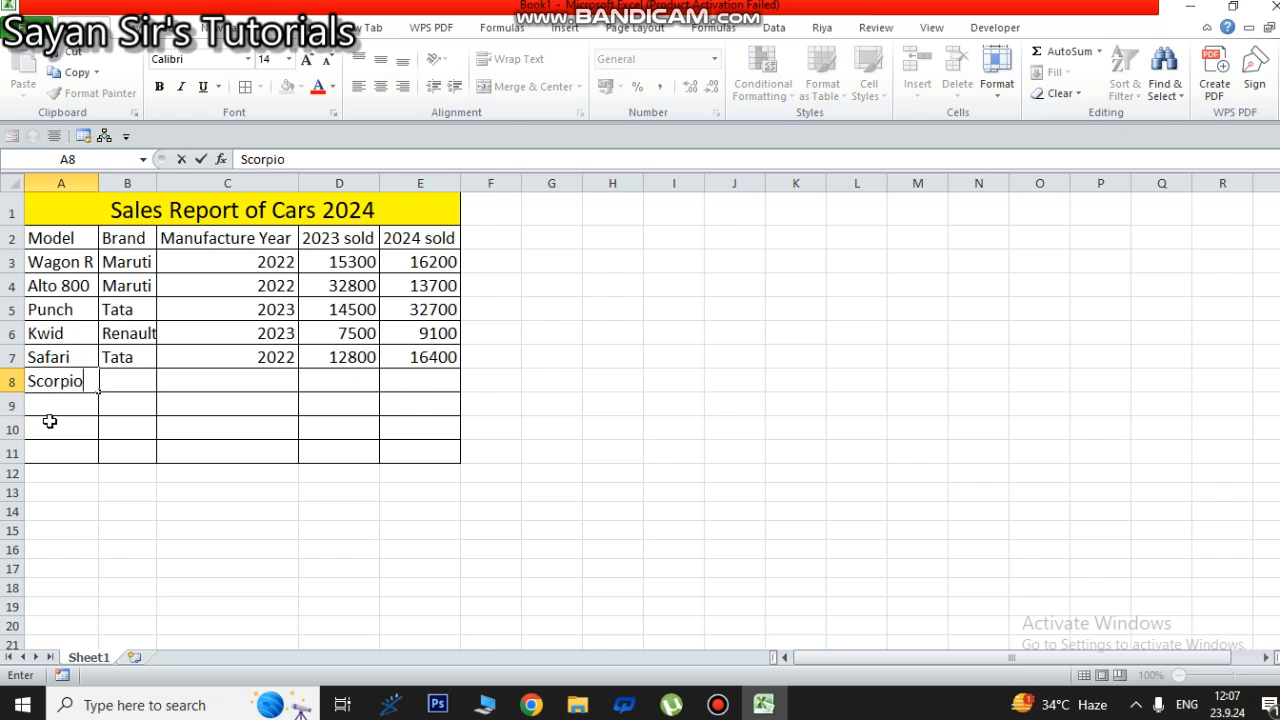
key(Tab)
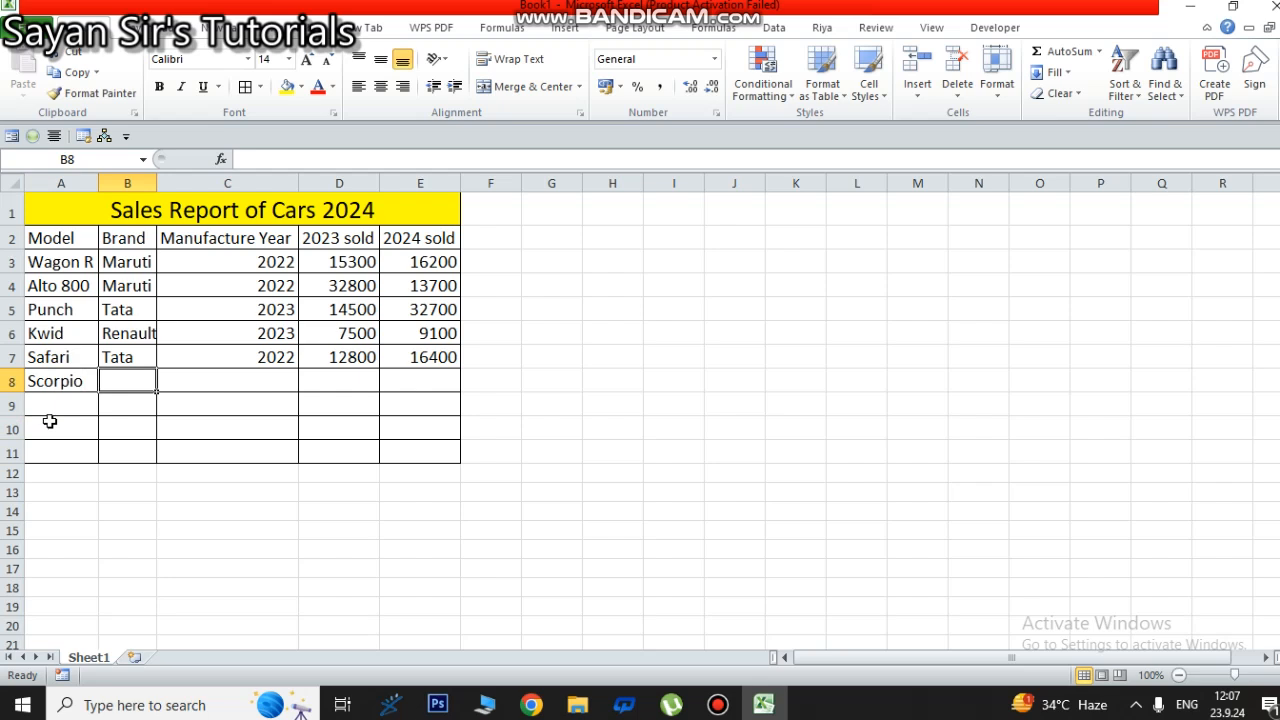
text(Mahin)
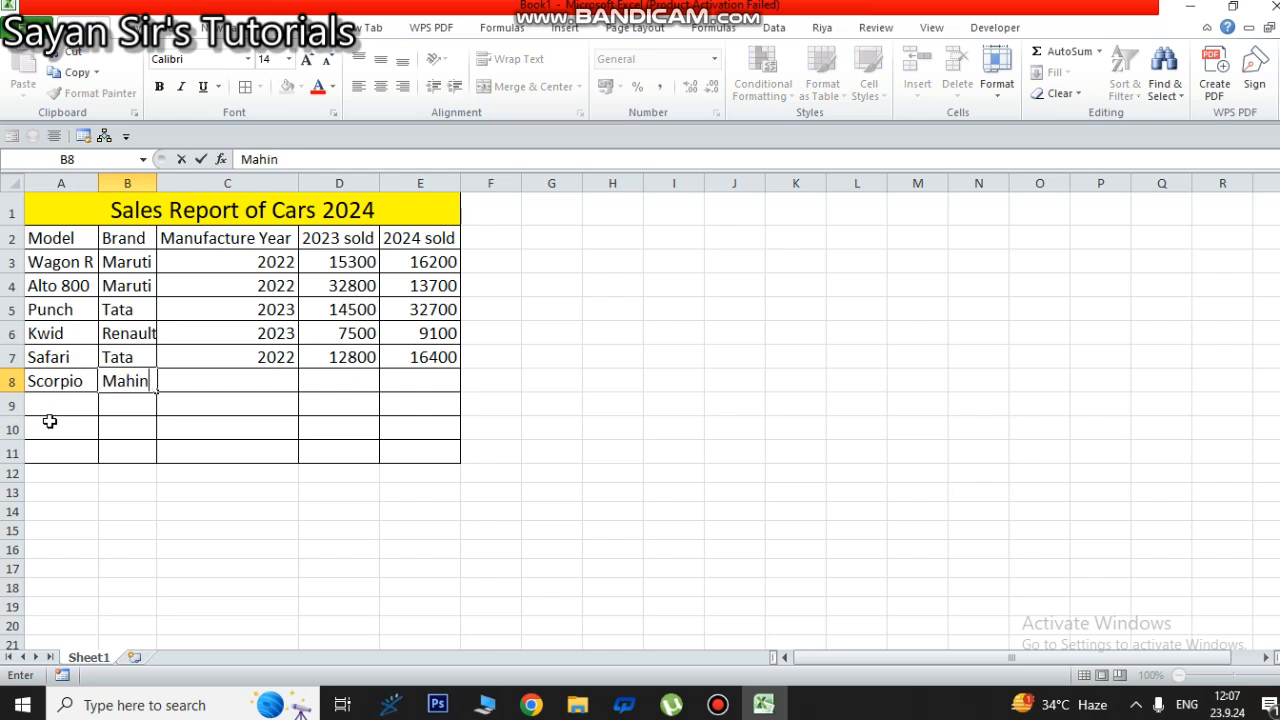
text(dra)
key(Tab)
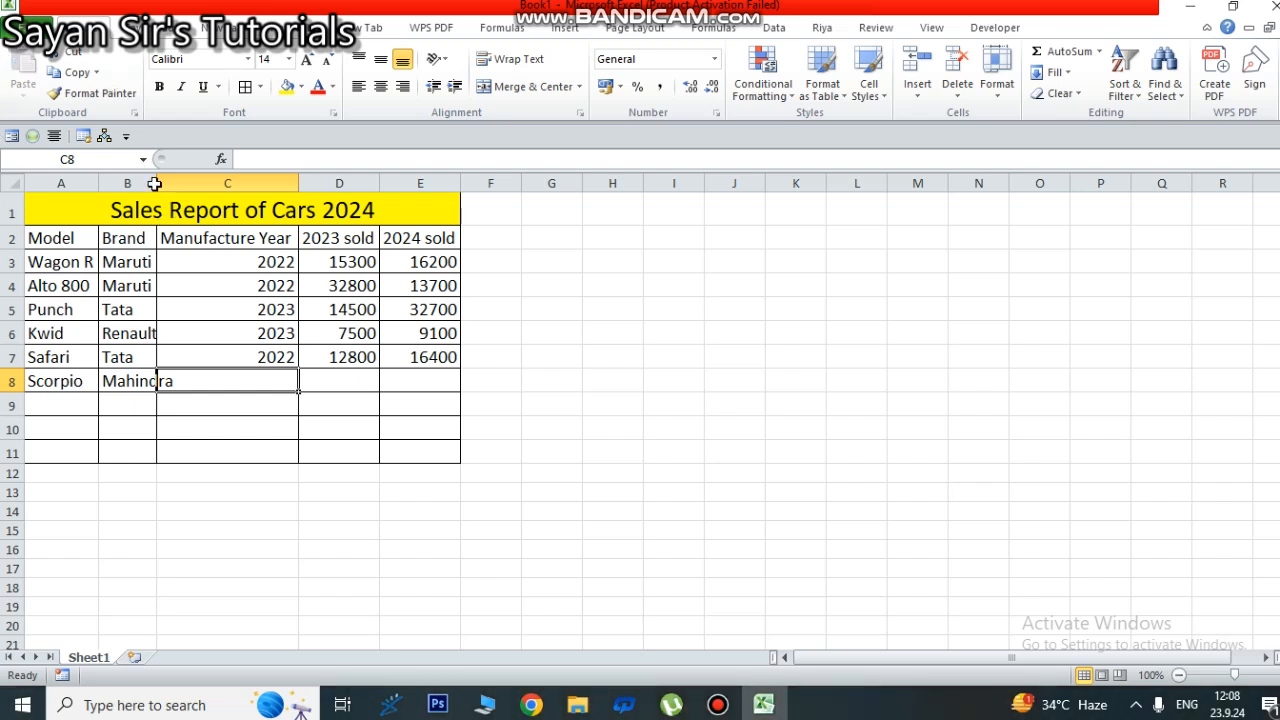
click(256, 311)
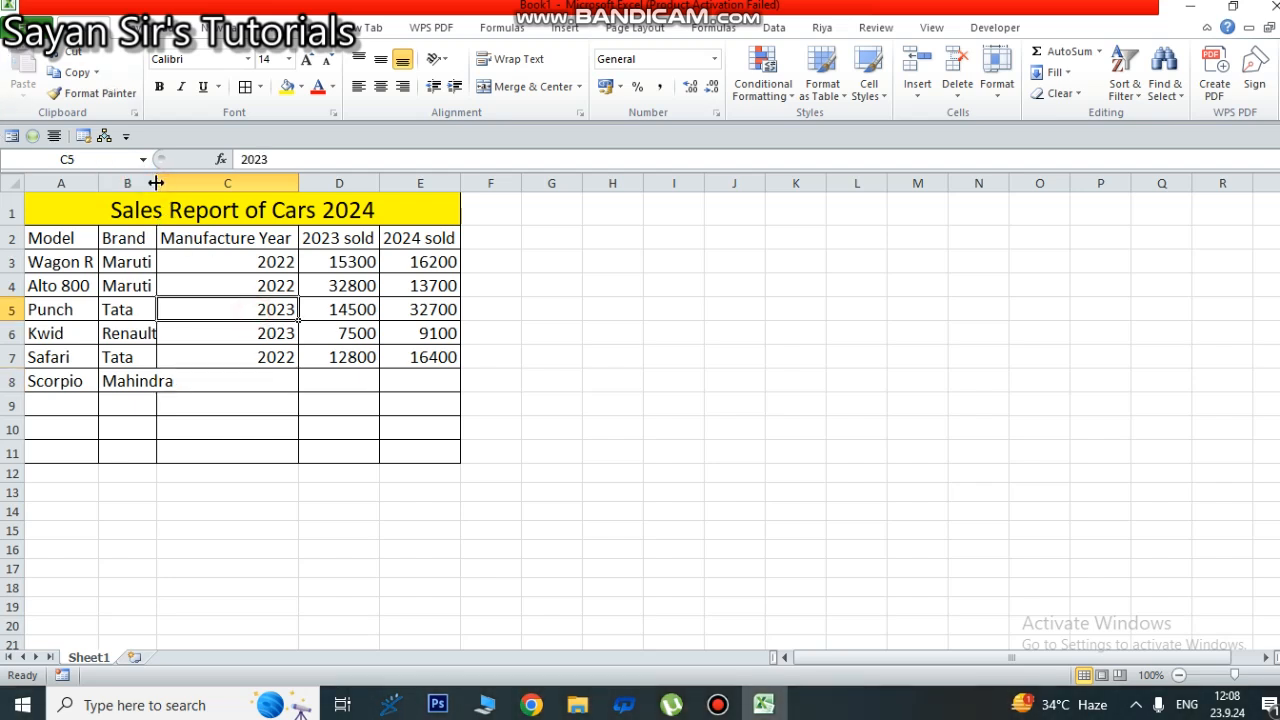
drag(156, 183, 178, 183)
- Complete the Scorpio row with manufacture year 2021 in C8, 16700 for 2023 sold and 21500 for 2024 sold
click(292, 378)
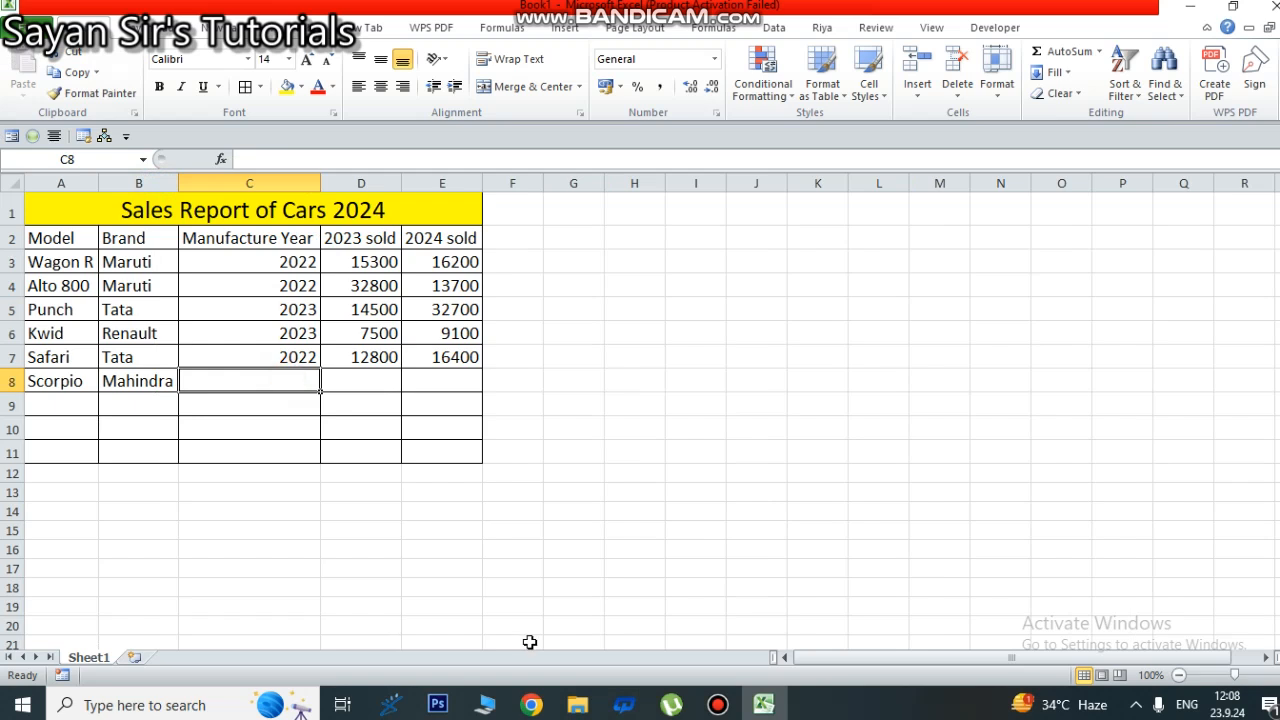
text(2021)
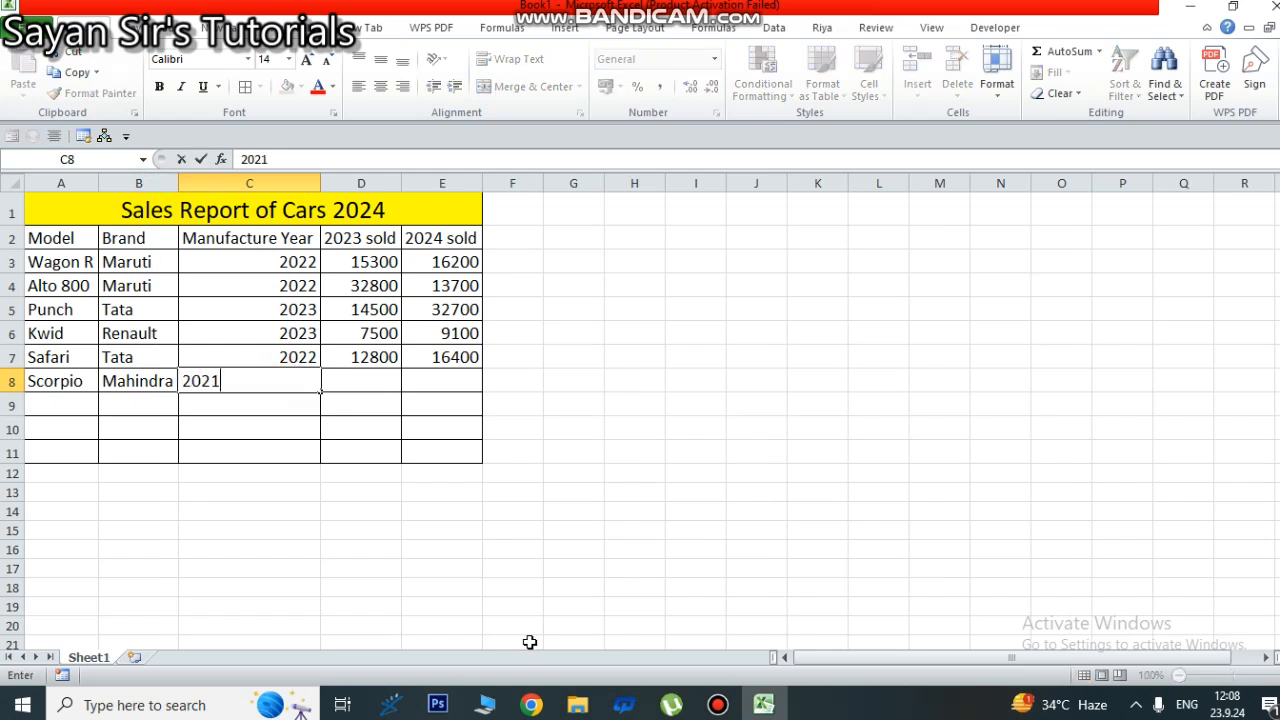
key(Tab)
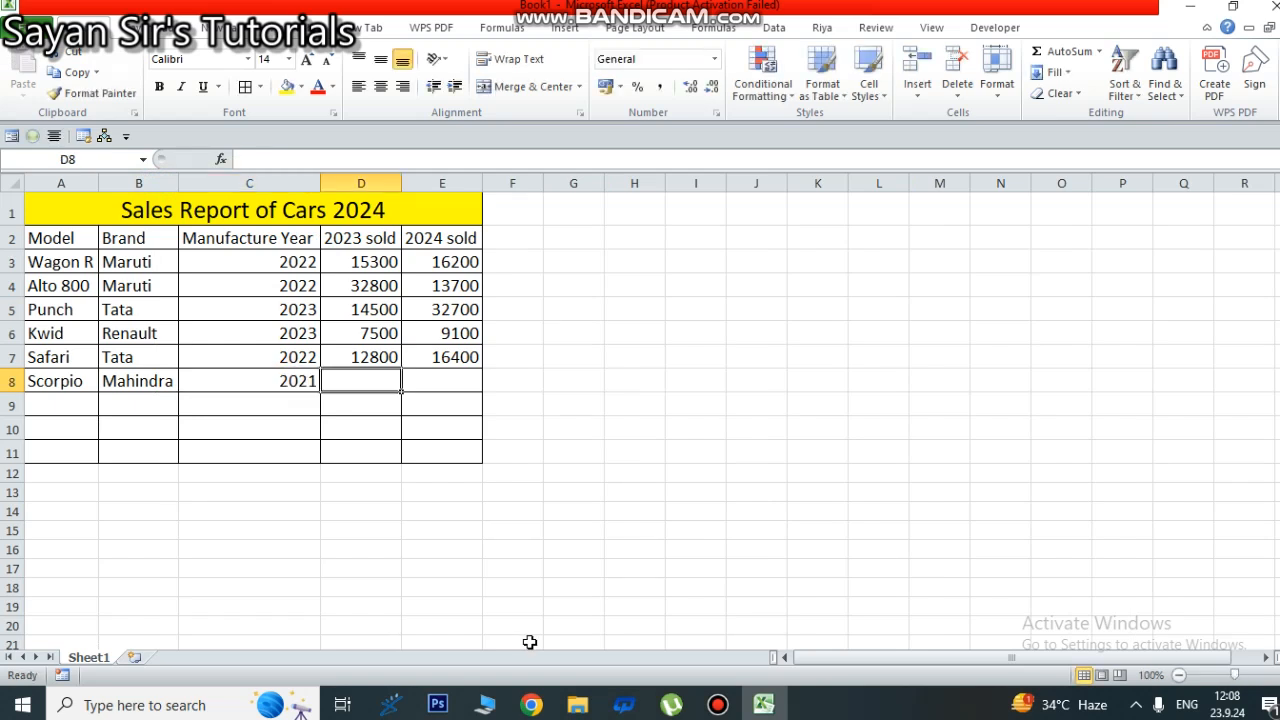
text(16700)
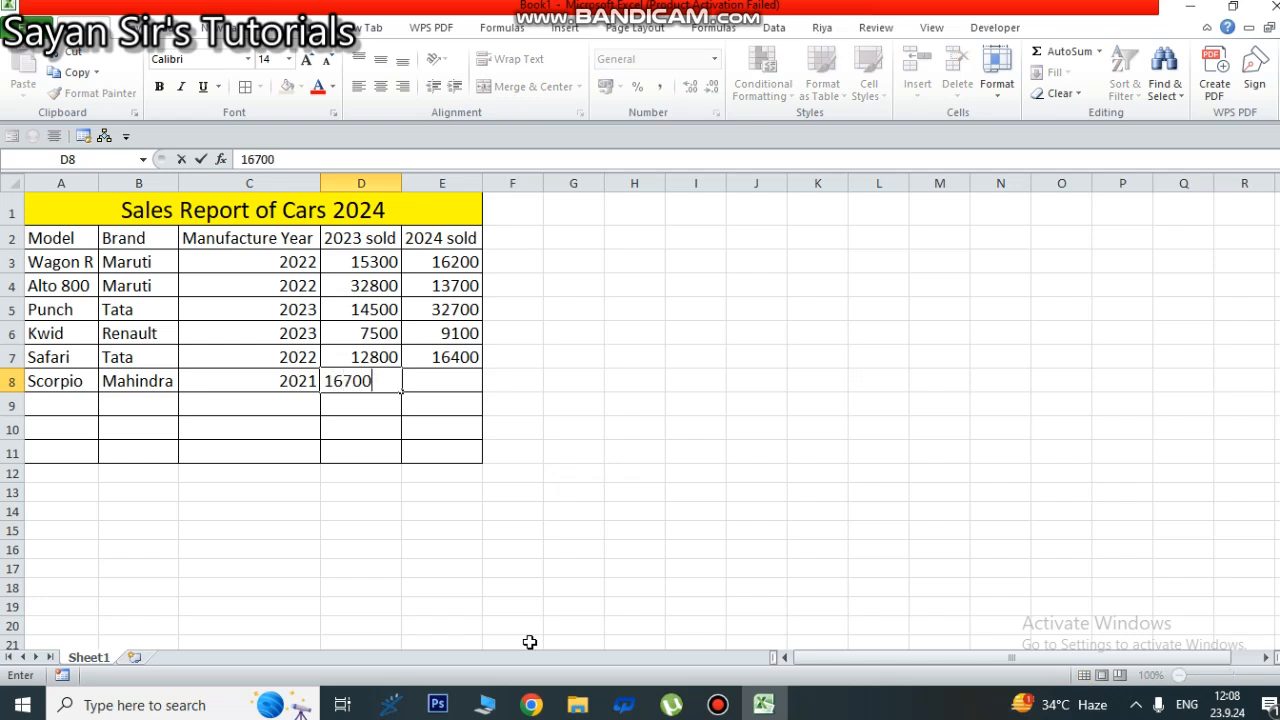
key(Tab)
text(21500)
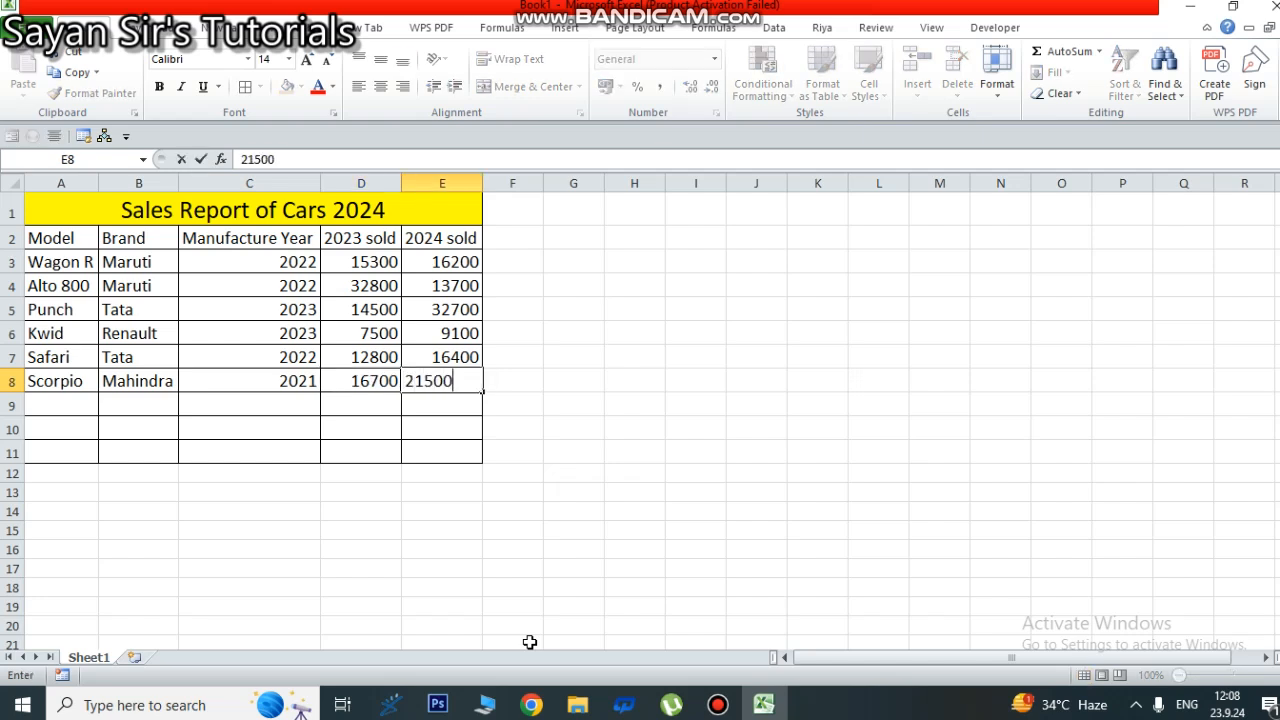
key(Tab)
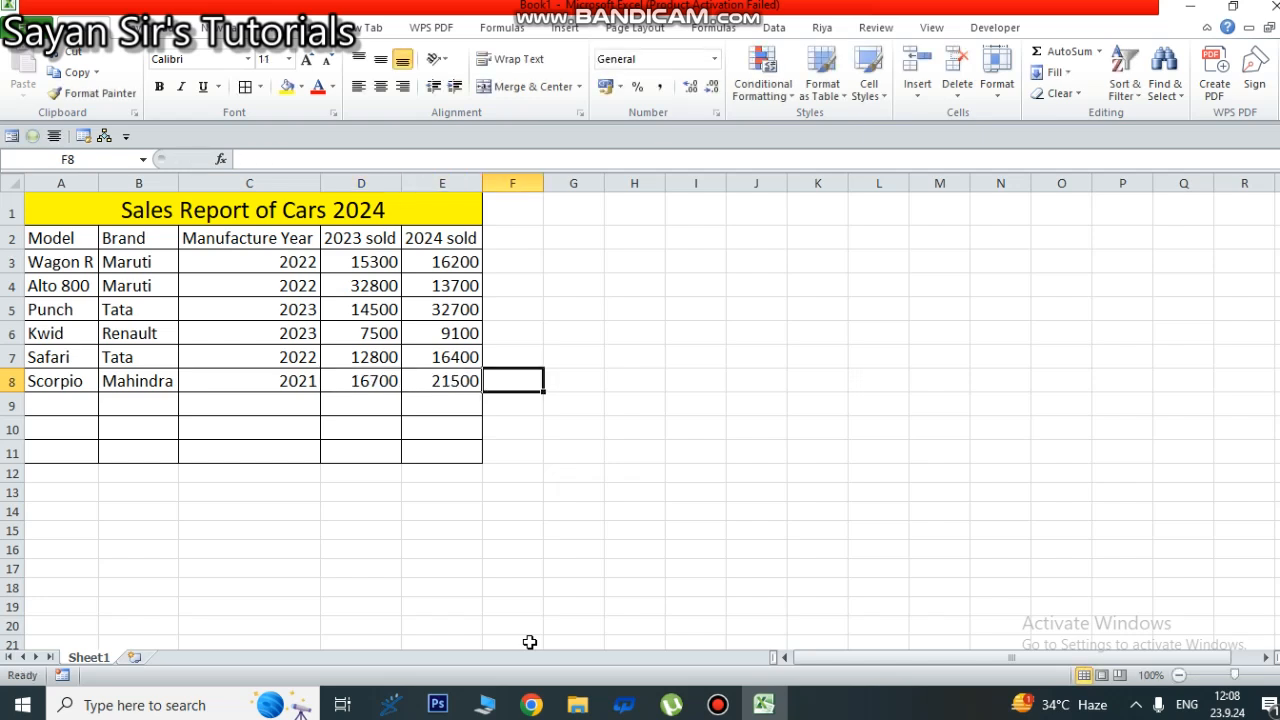
- Enter the model "Bolero" in A9 and the brand "Mahindra" in B9
click(71, 405)
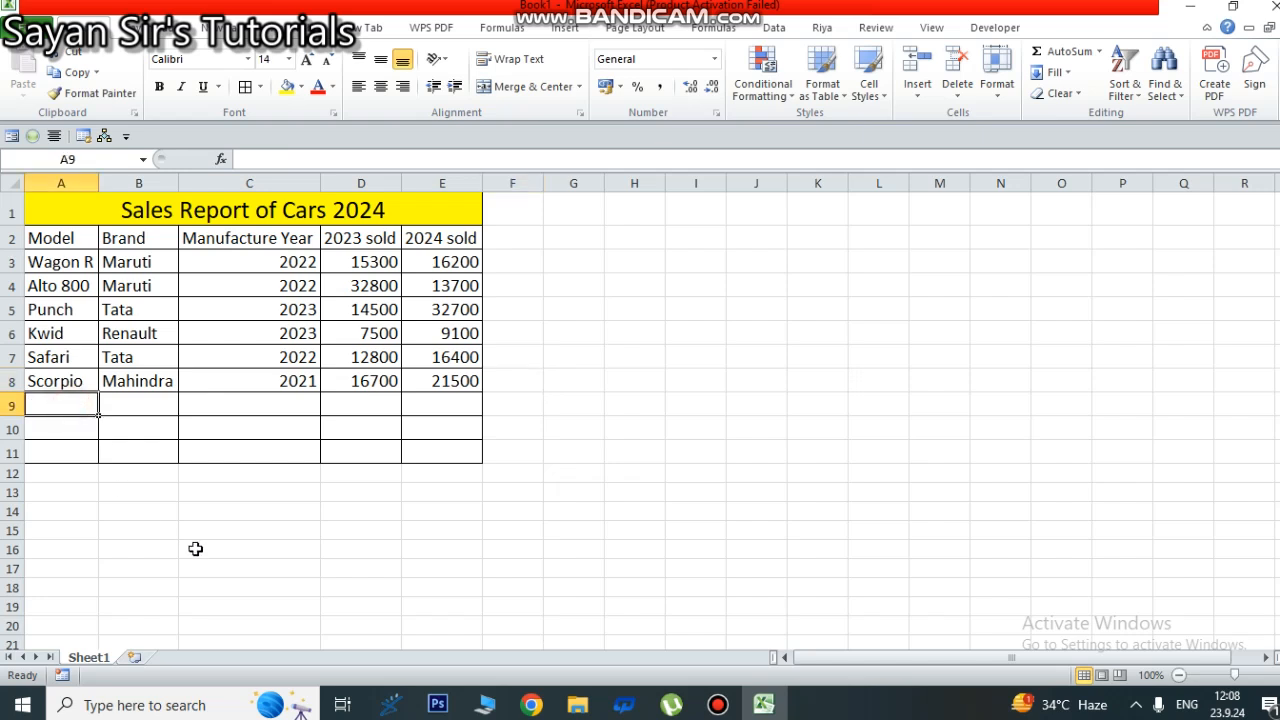
text(Bole)
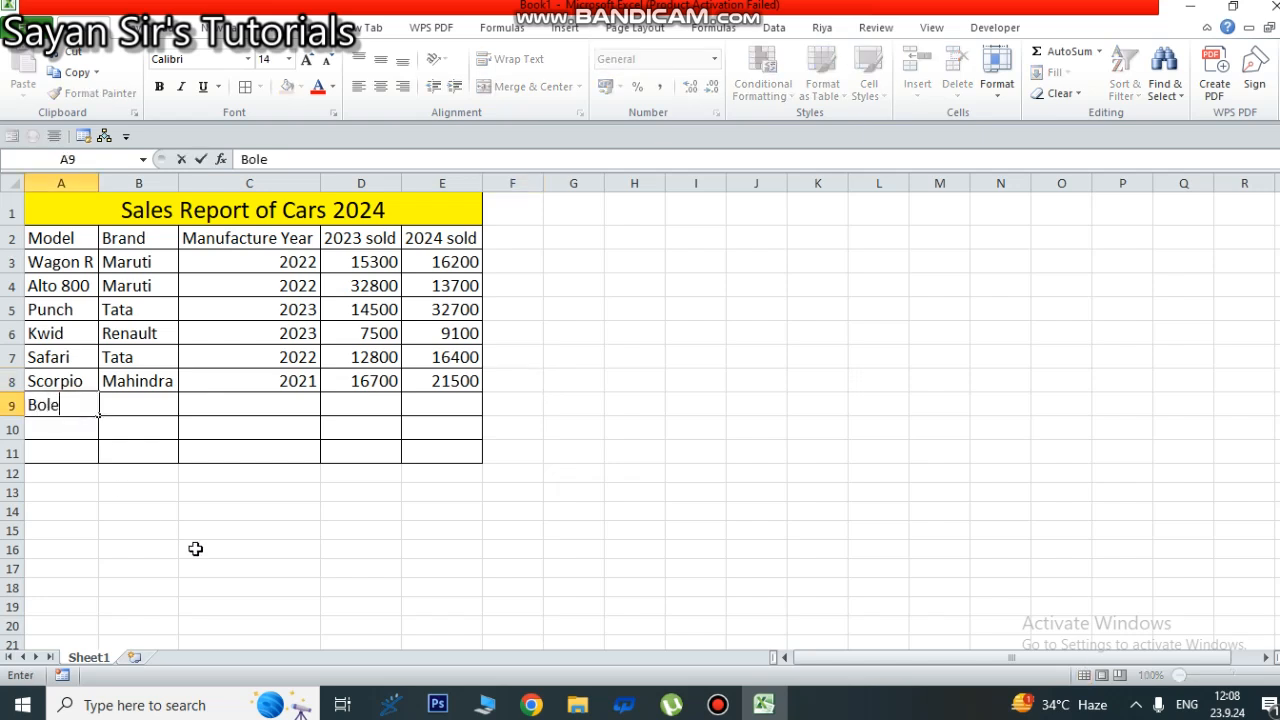
text(ro)
key(Tab)
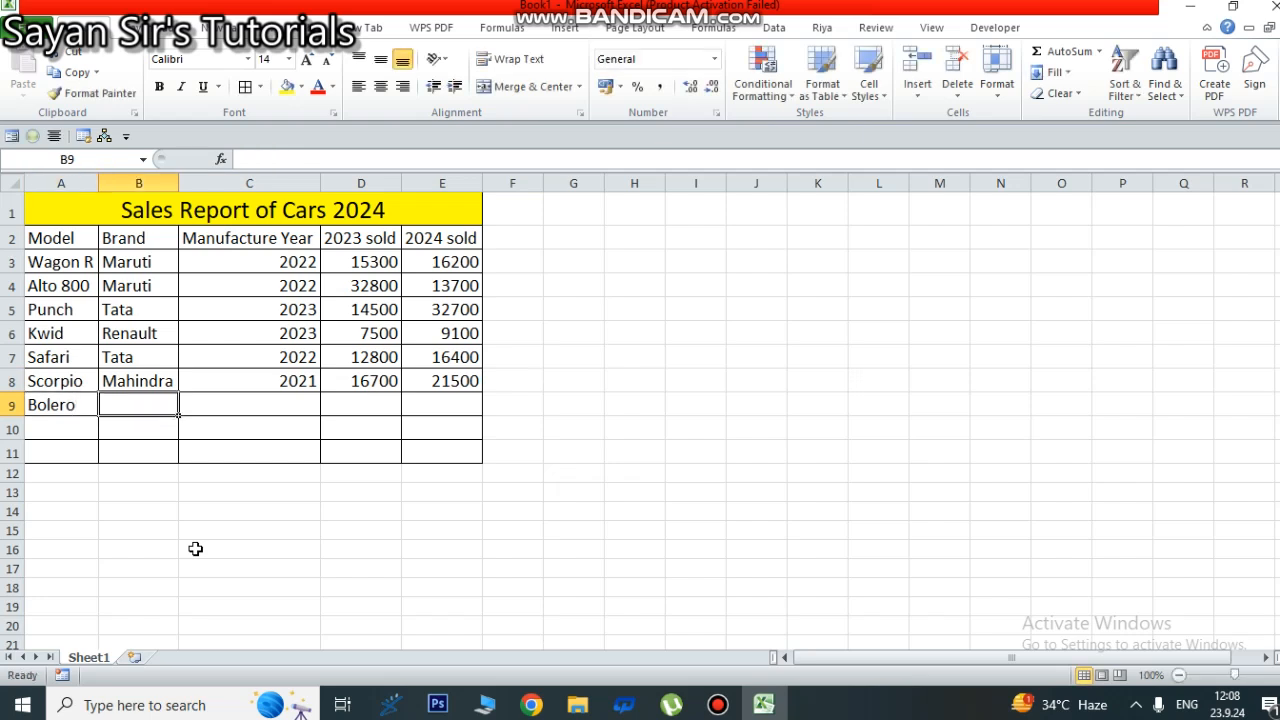
text(Mahi)
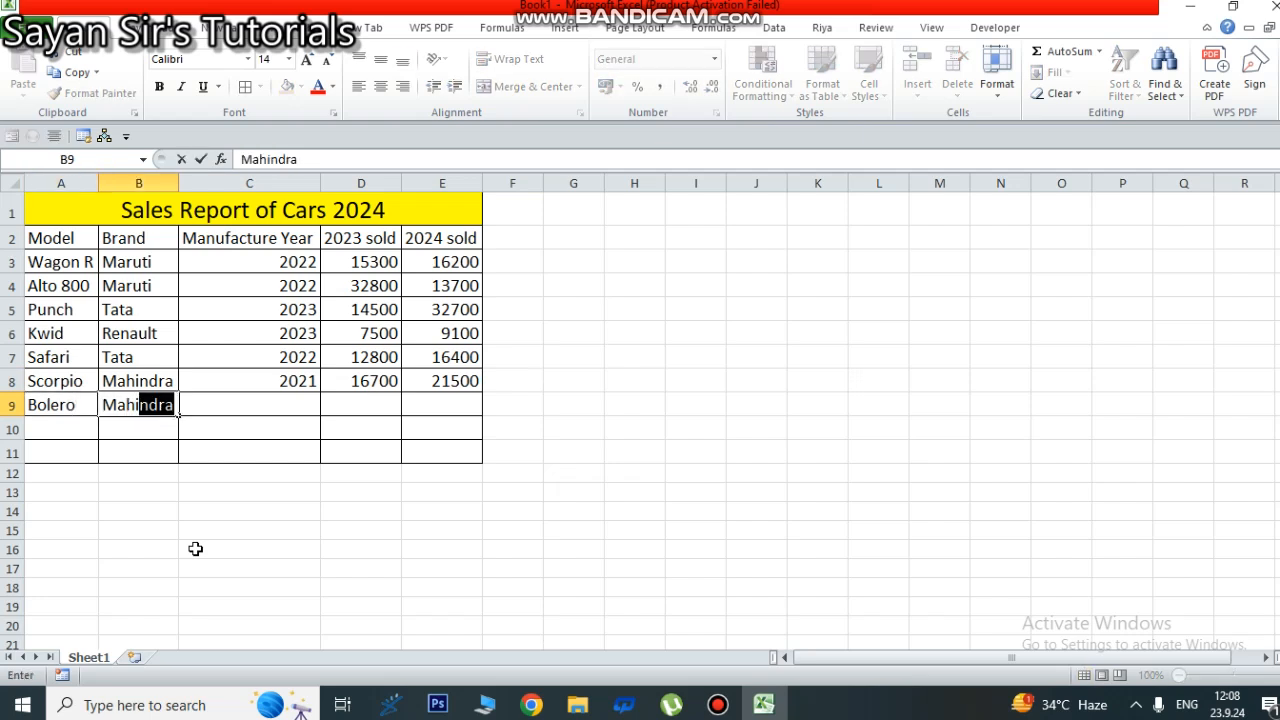
text(ndra)
key(Tab)
- Complete the Bolero row with manufacture year 2022 in C9, 13700 for 2023 sold and 14200 for 2024 sold
text(2)
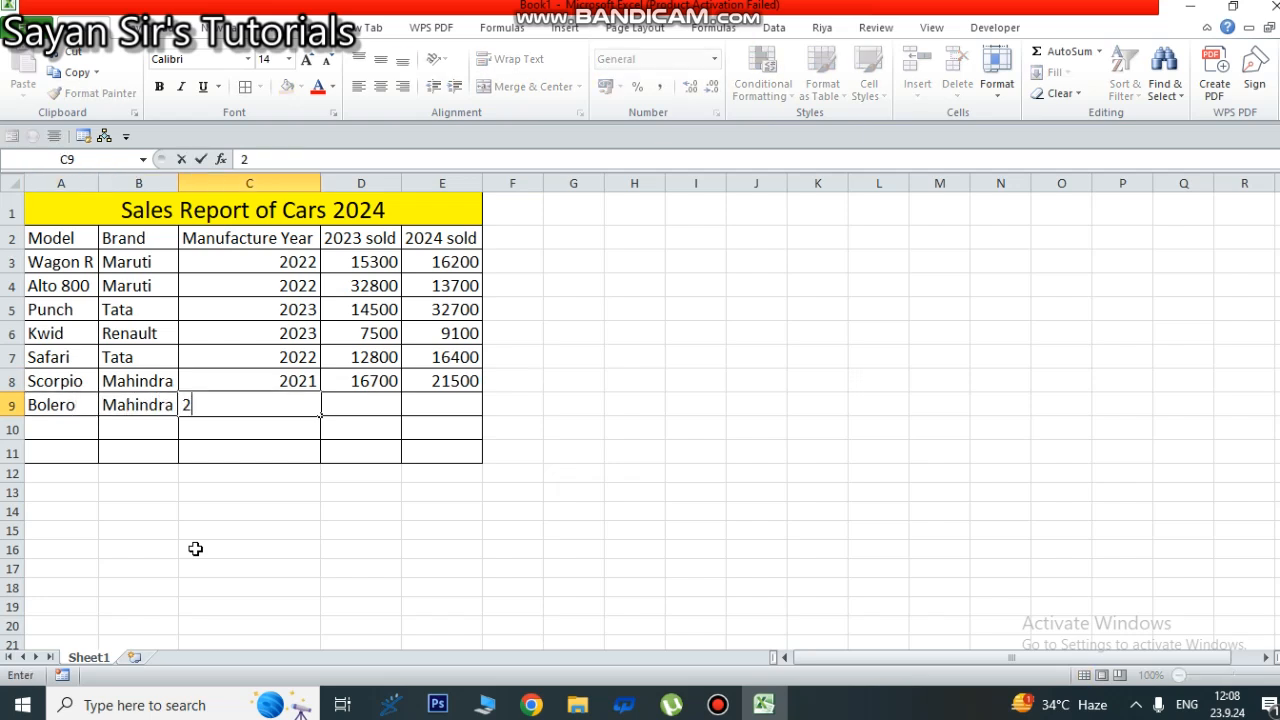
text(022)
key(Tab)
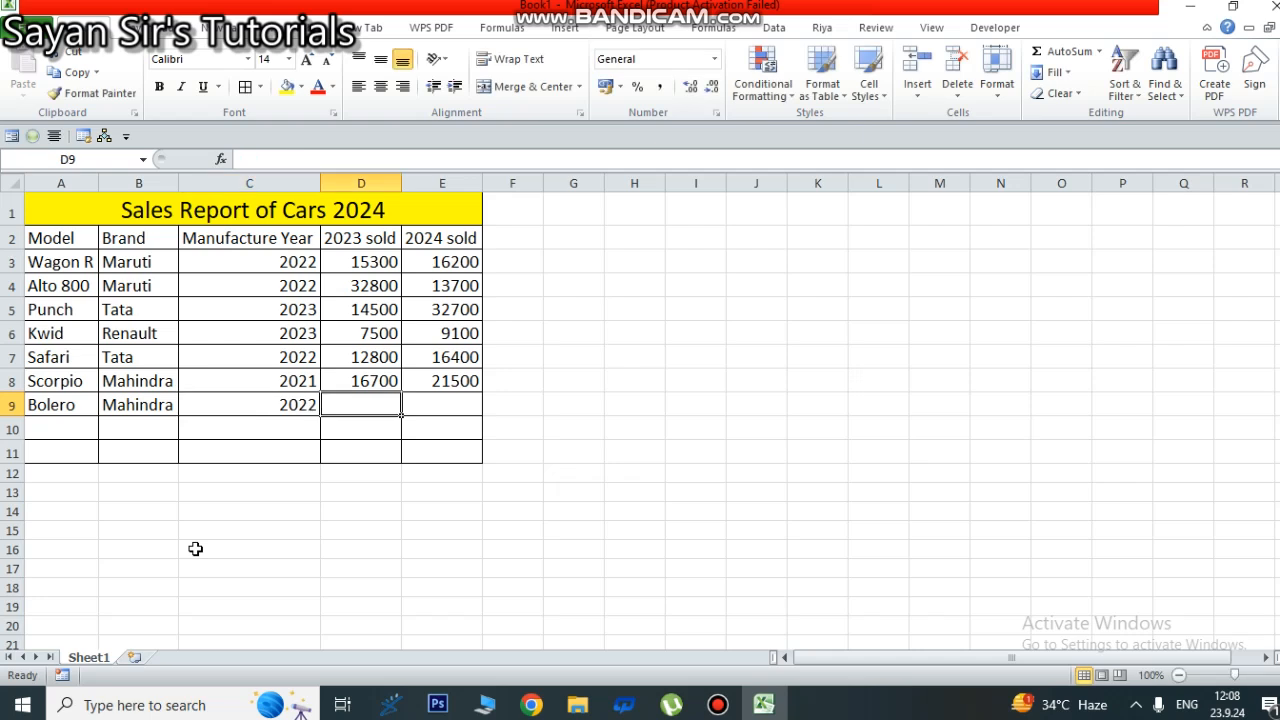
text(13700)
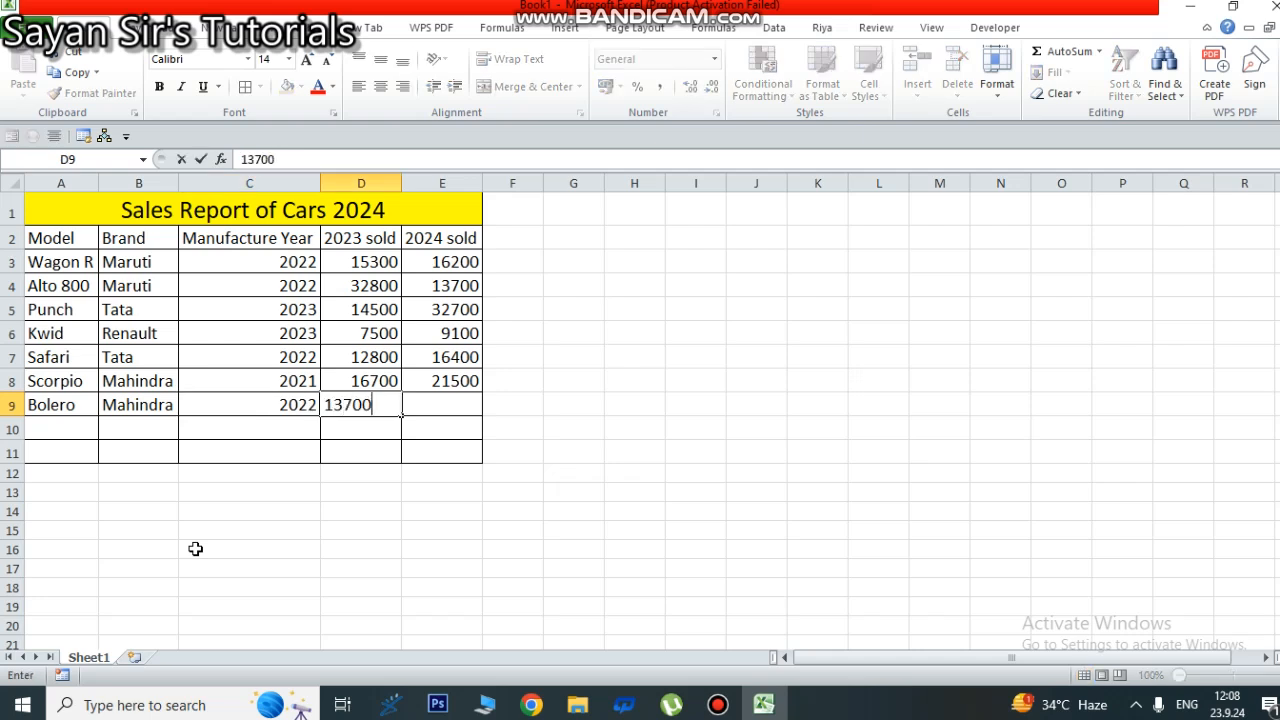
key(Tab)
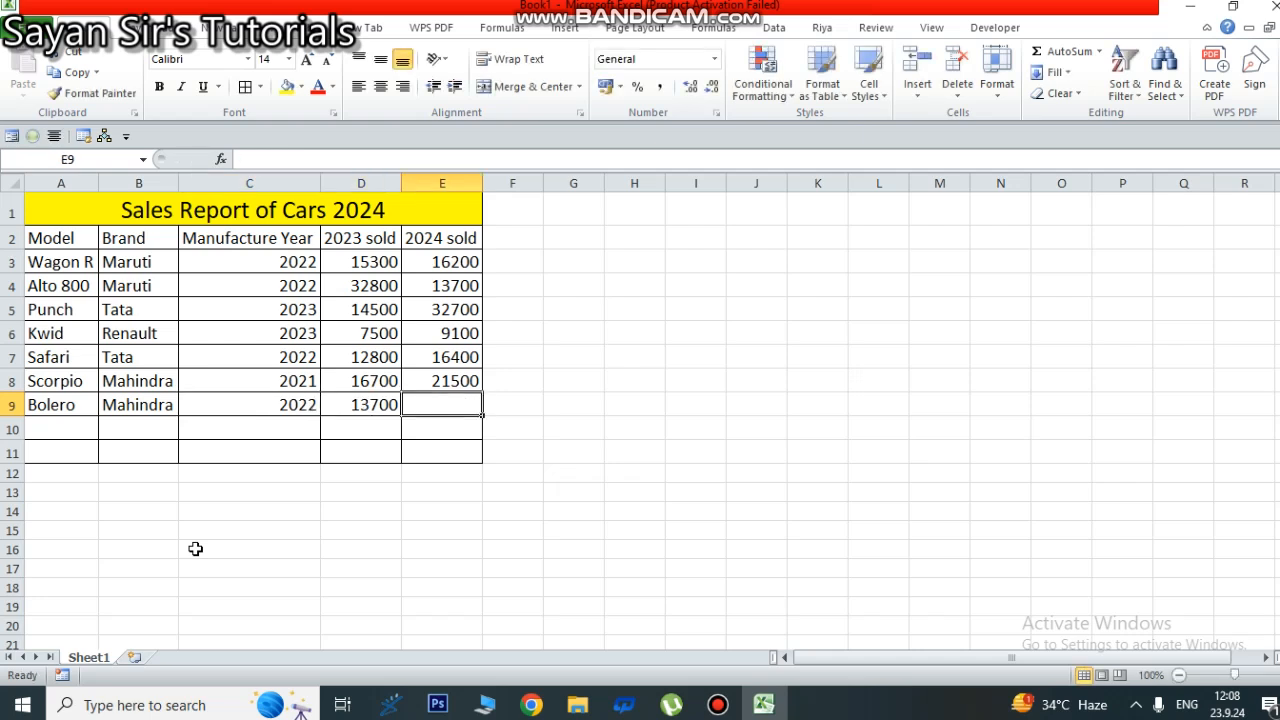
text(14200)
key(Tab)
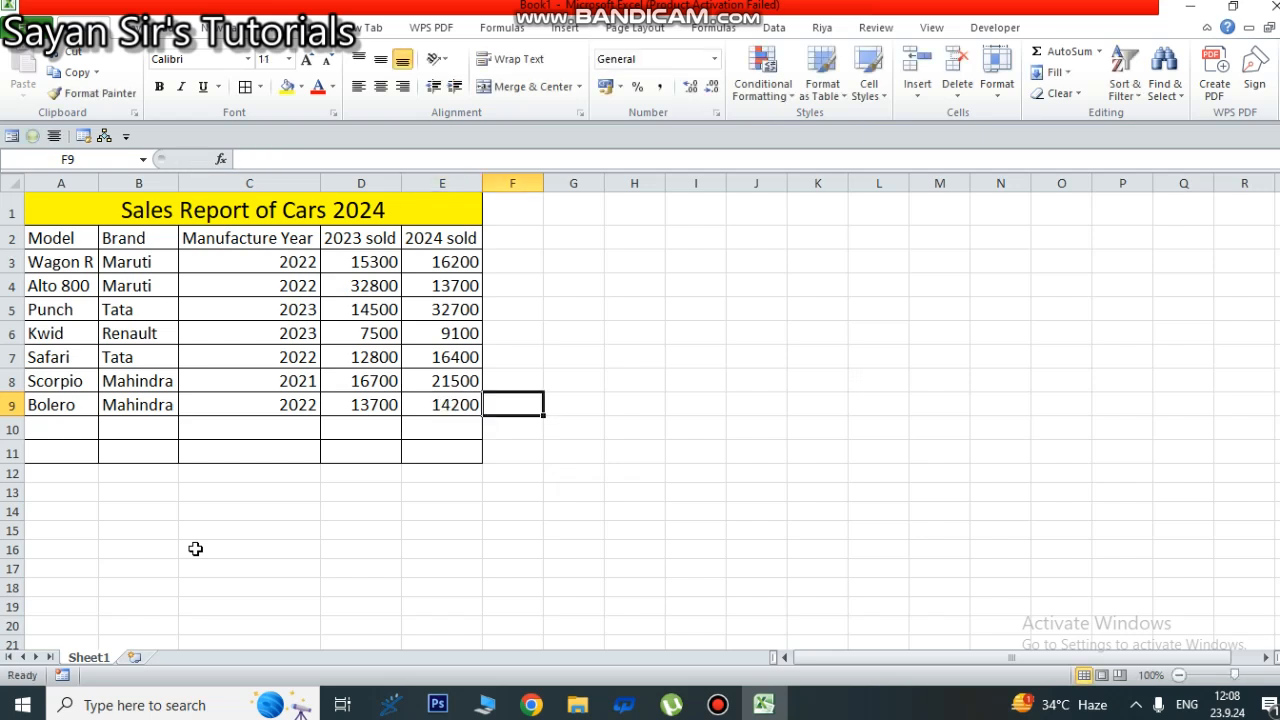
- Enter the model "Xylo" in A10 and the brand "Mahindra" in B10
click(82, 440)
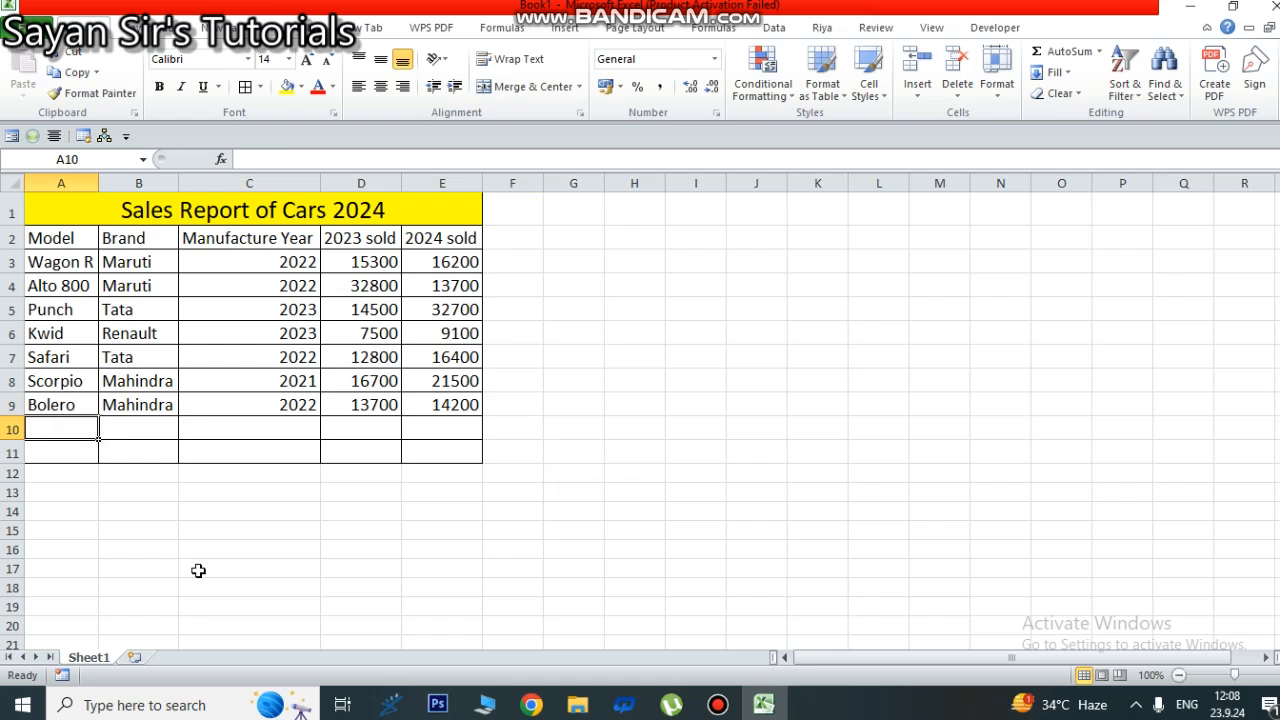
text(Xylo)
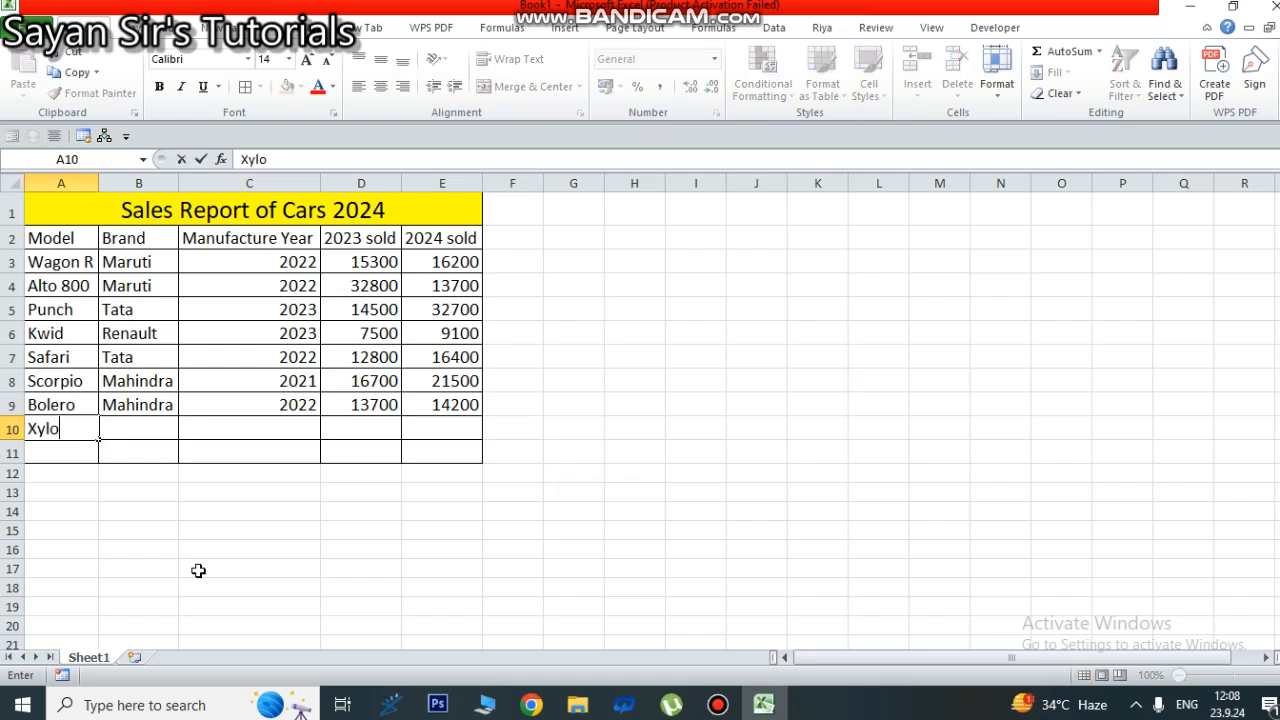
key(Tab)
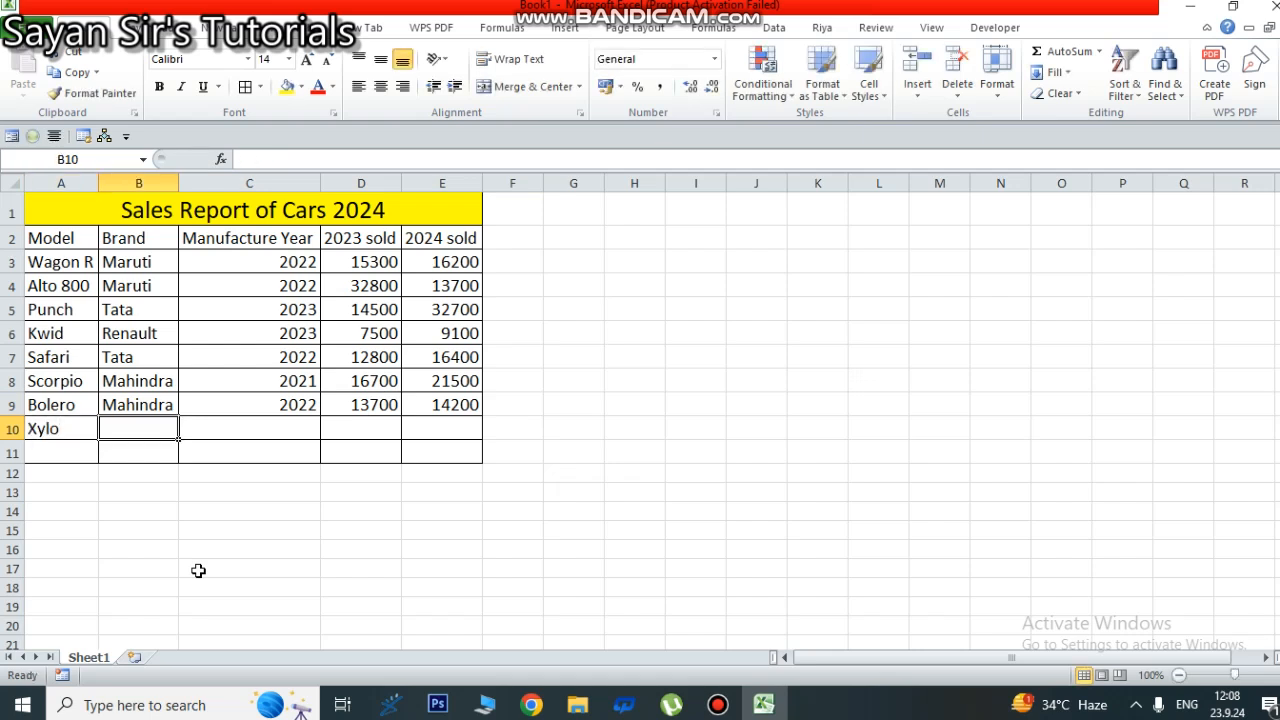
text(Mahin)
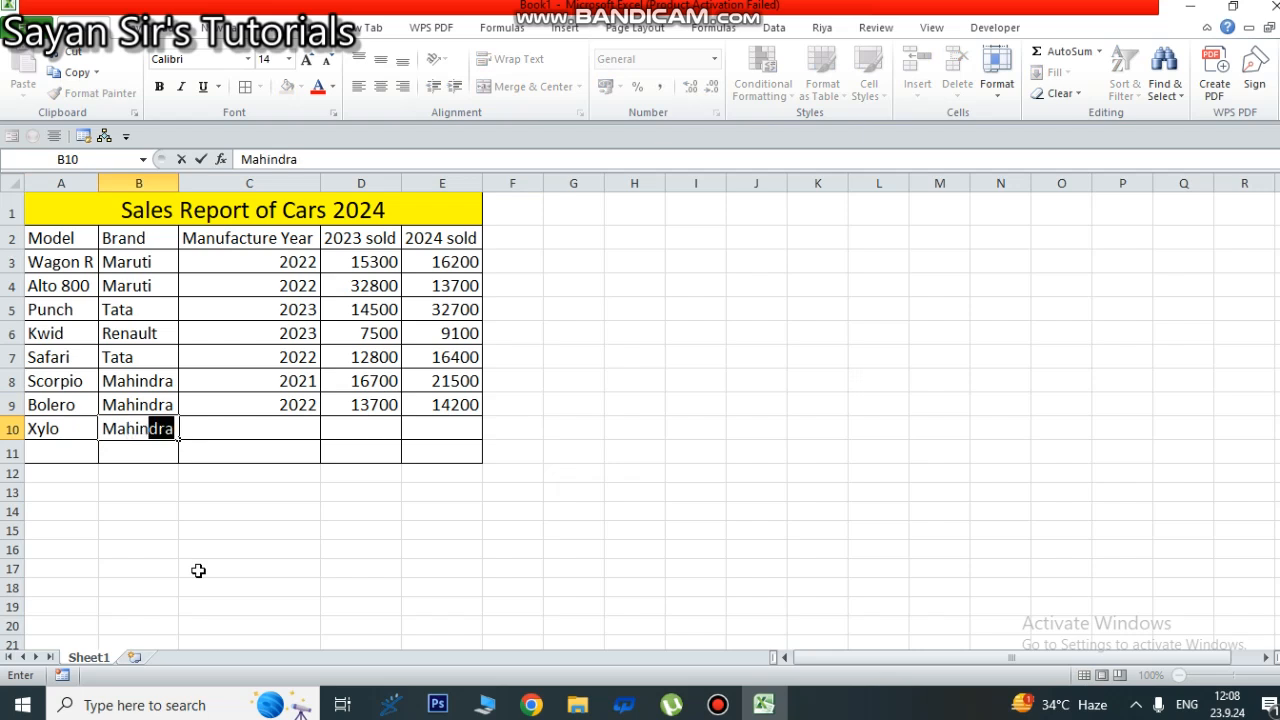
text(dra)
key(Tab)
- Complete the Xylo row with manufacture year 2023 in C10, 11500 for 2023 sold and 8900 for 2024 sold
text(2)
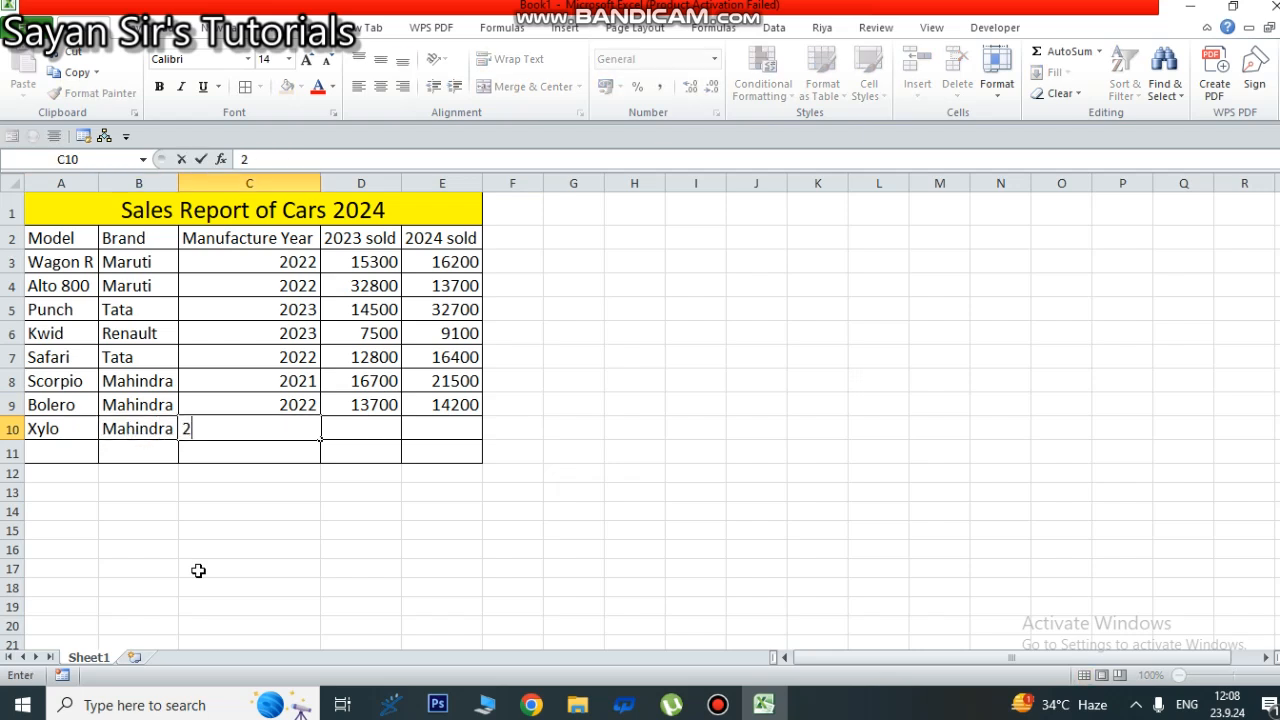
text(023)
key(Tab)
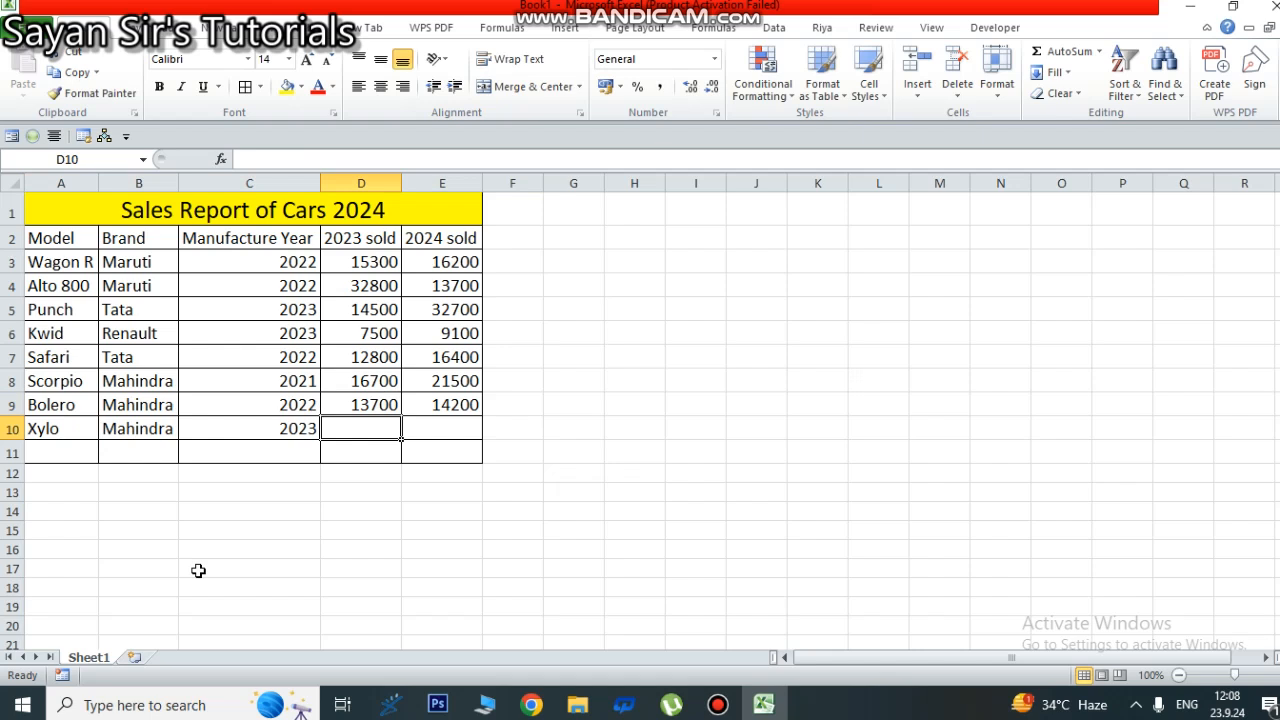
text(1150)
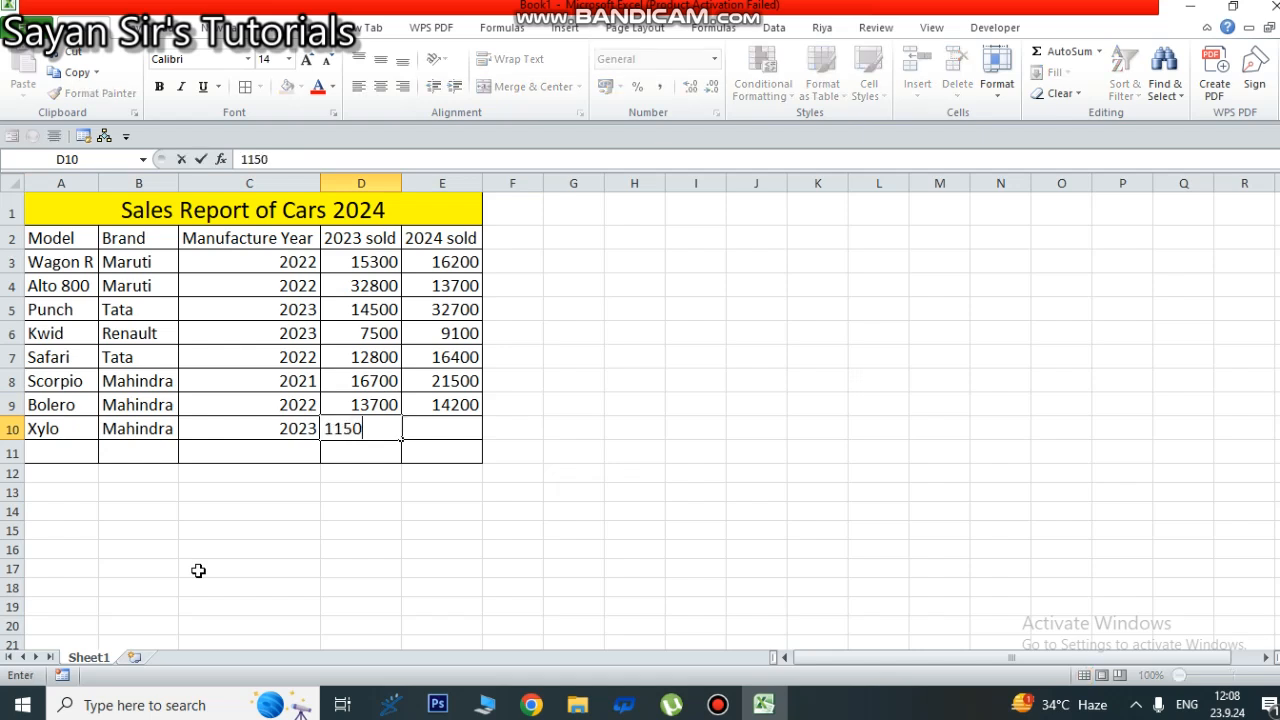
text(0)
key(Tab)
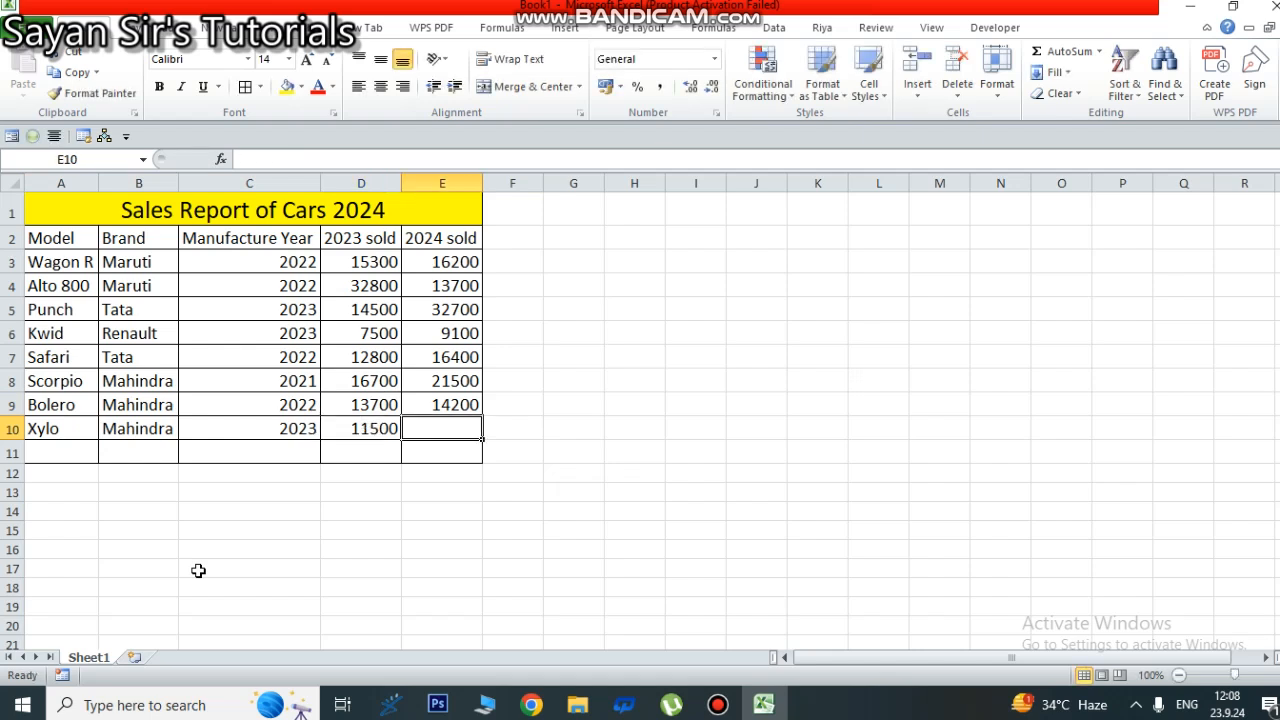
text(8900)
key(Tab)
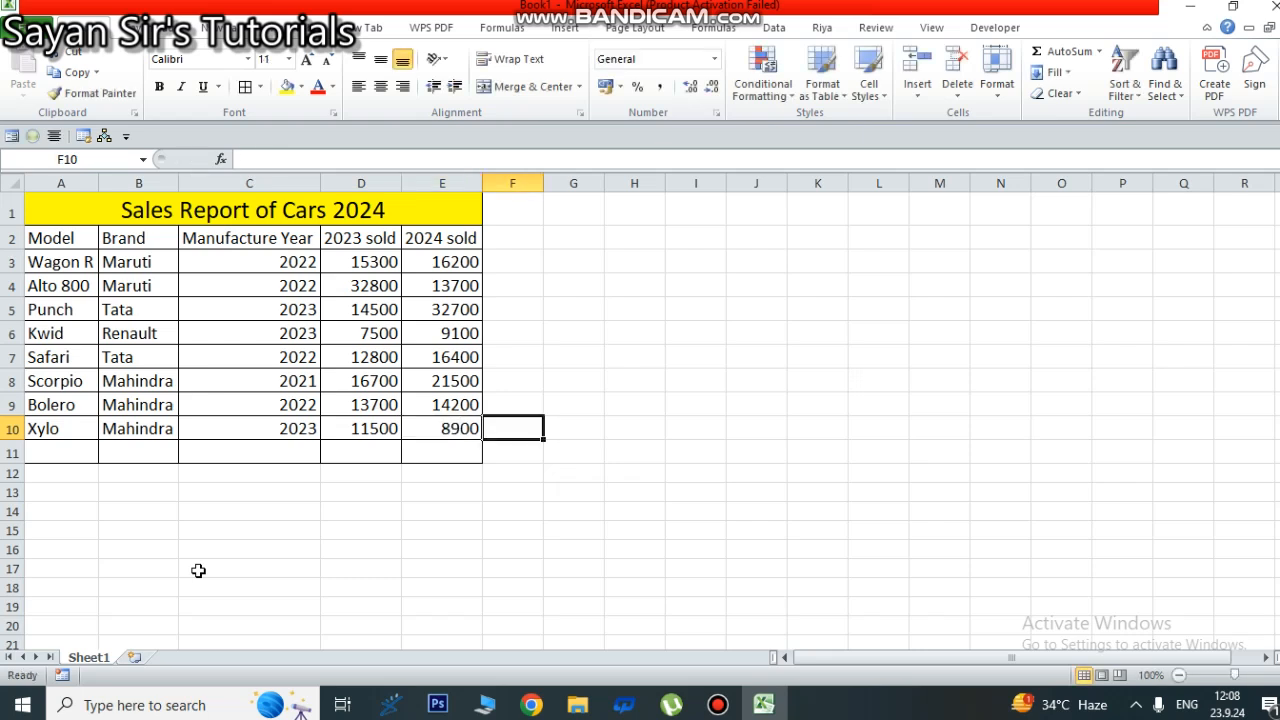
- Enter the model "Balino" in A11 and the brand "Maruti" in B11
click(46, 456)
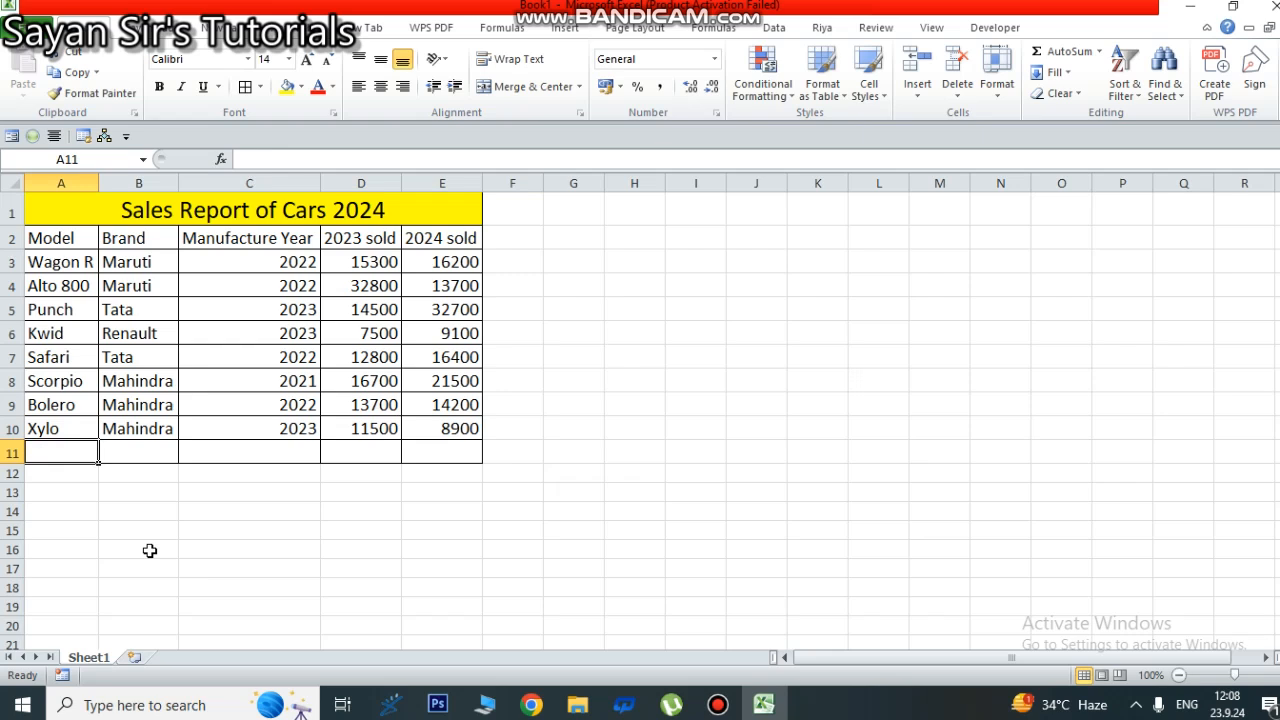
text(Bali)
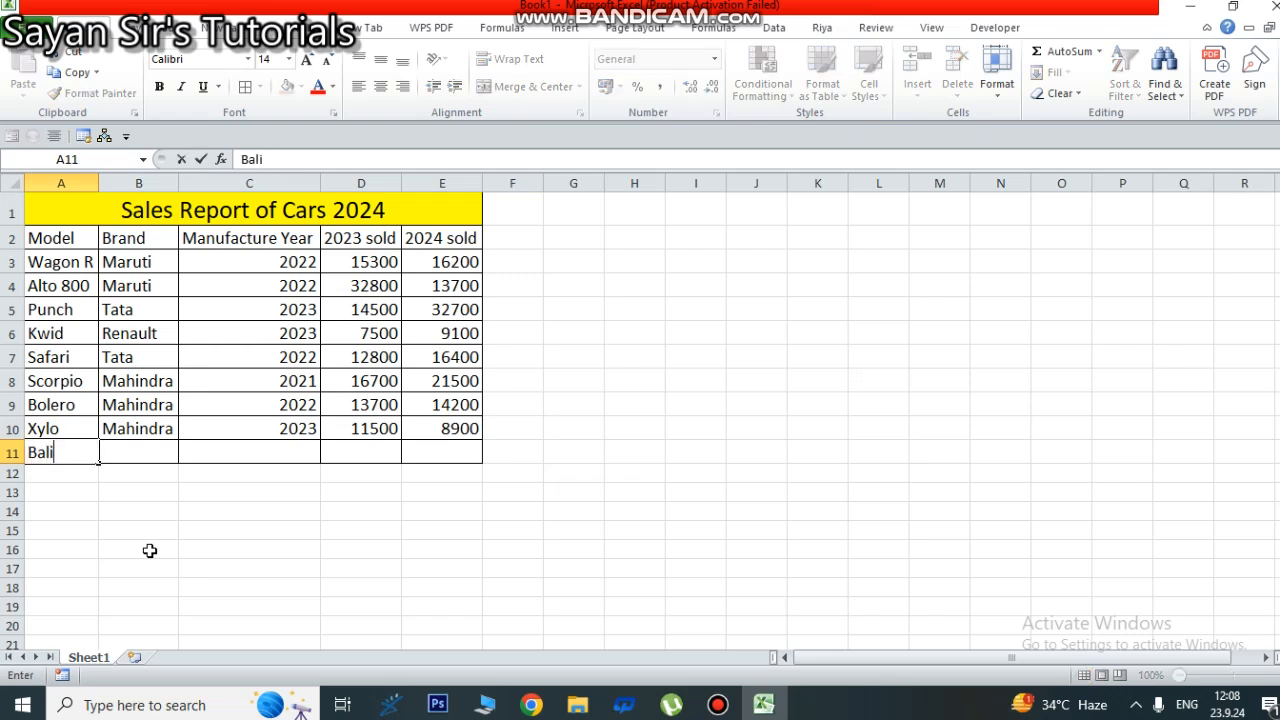
text(no)
key(Tab)
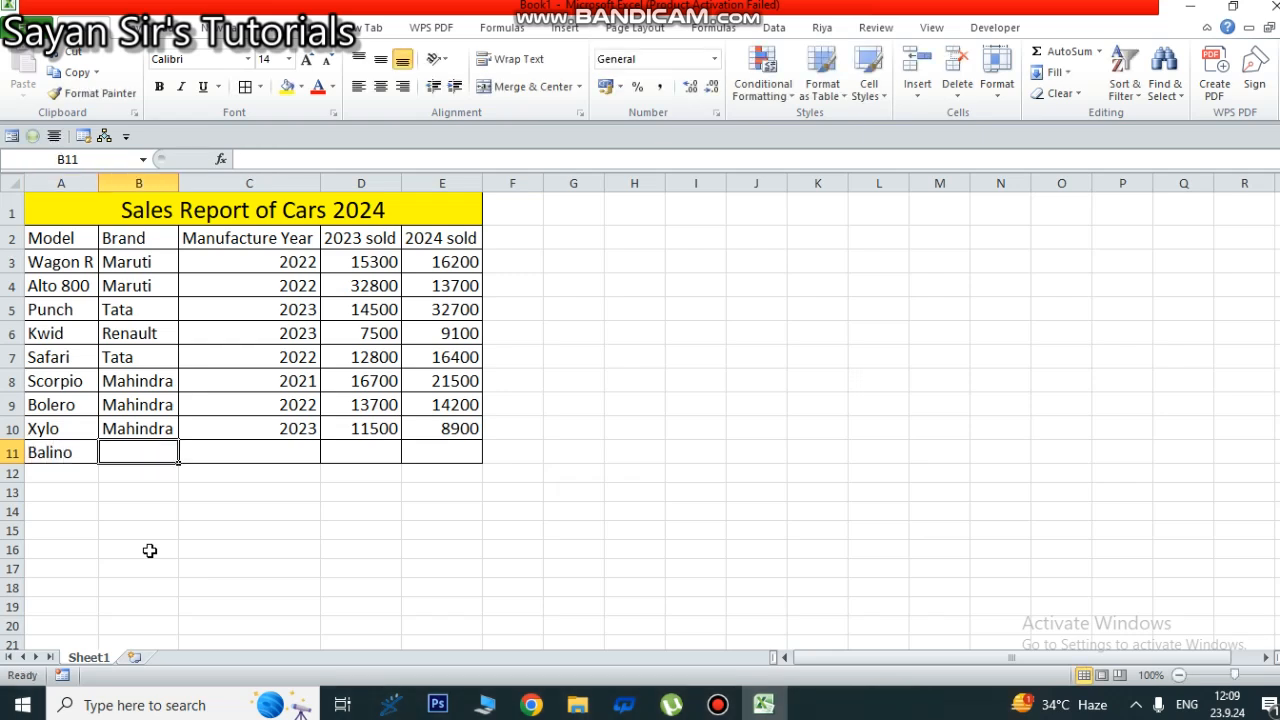
text(Maru)
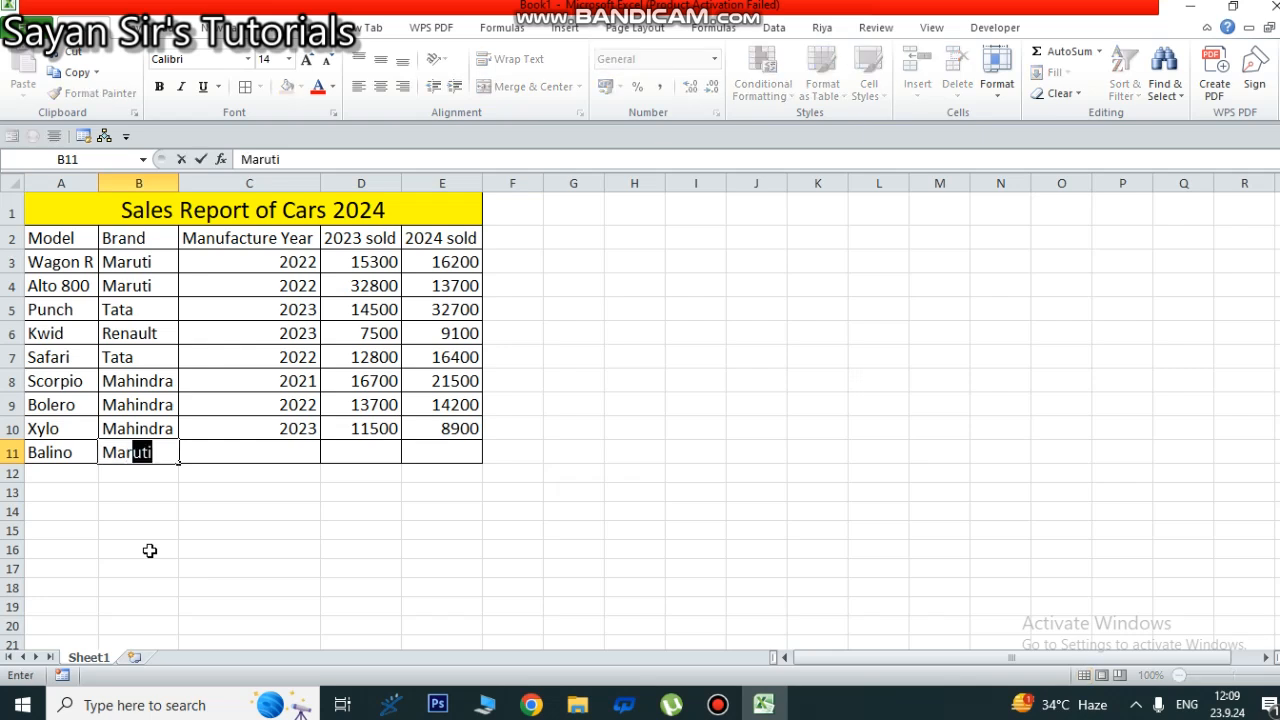
text(ti)
key(Tab)
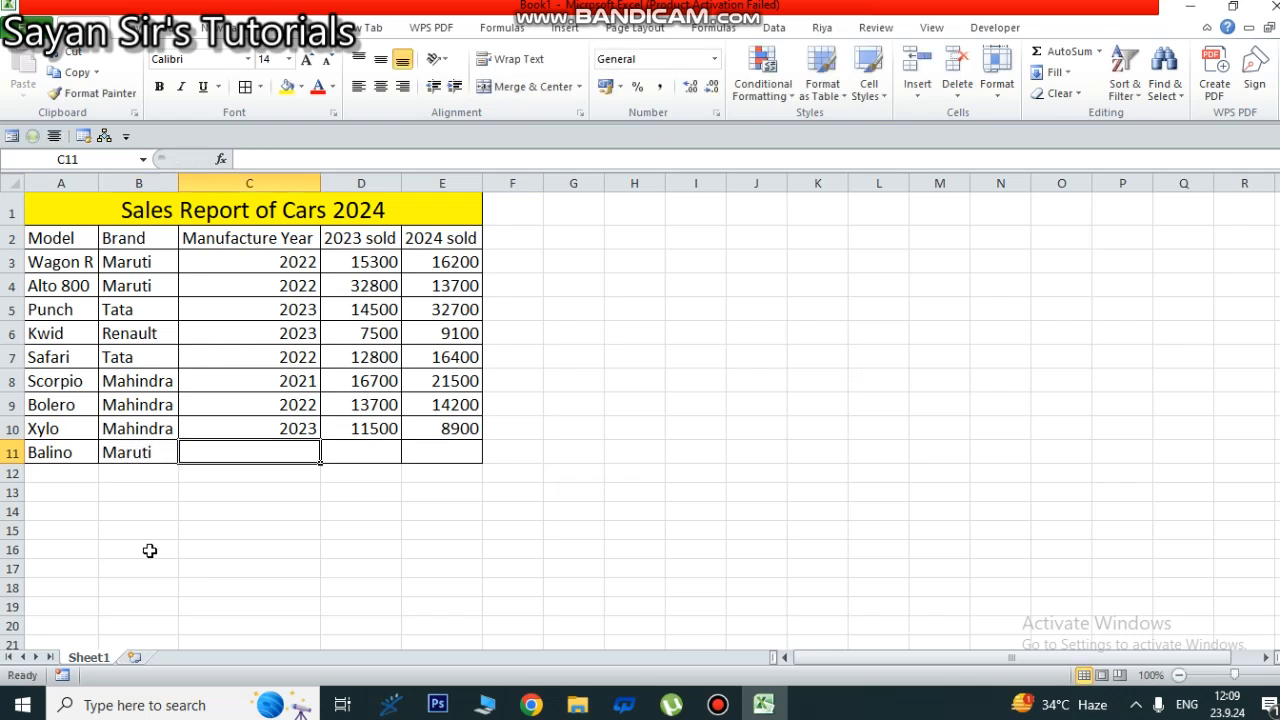
- Complete the Balino row with manufacture year 2023 in C11, 10200 for 2023 sold and 45800 for 2024 sold
text(2023)
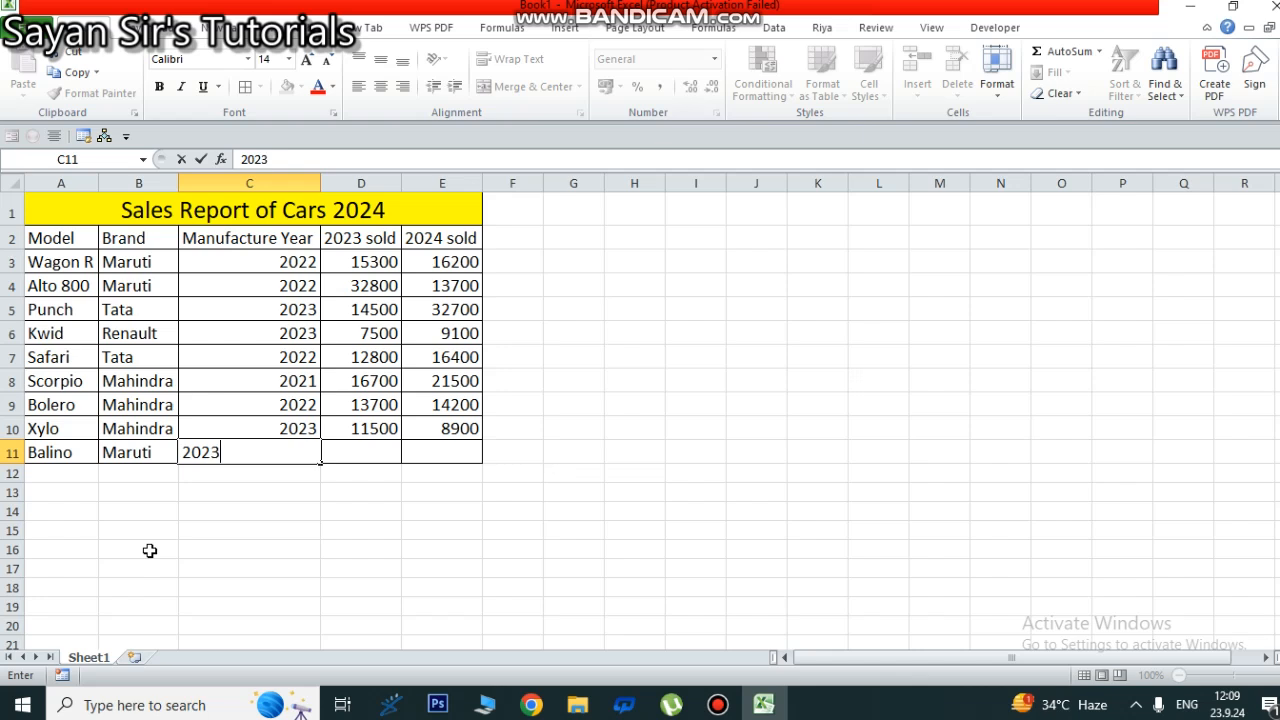
key(Tab)
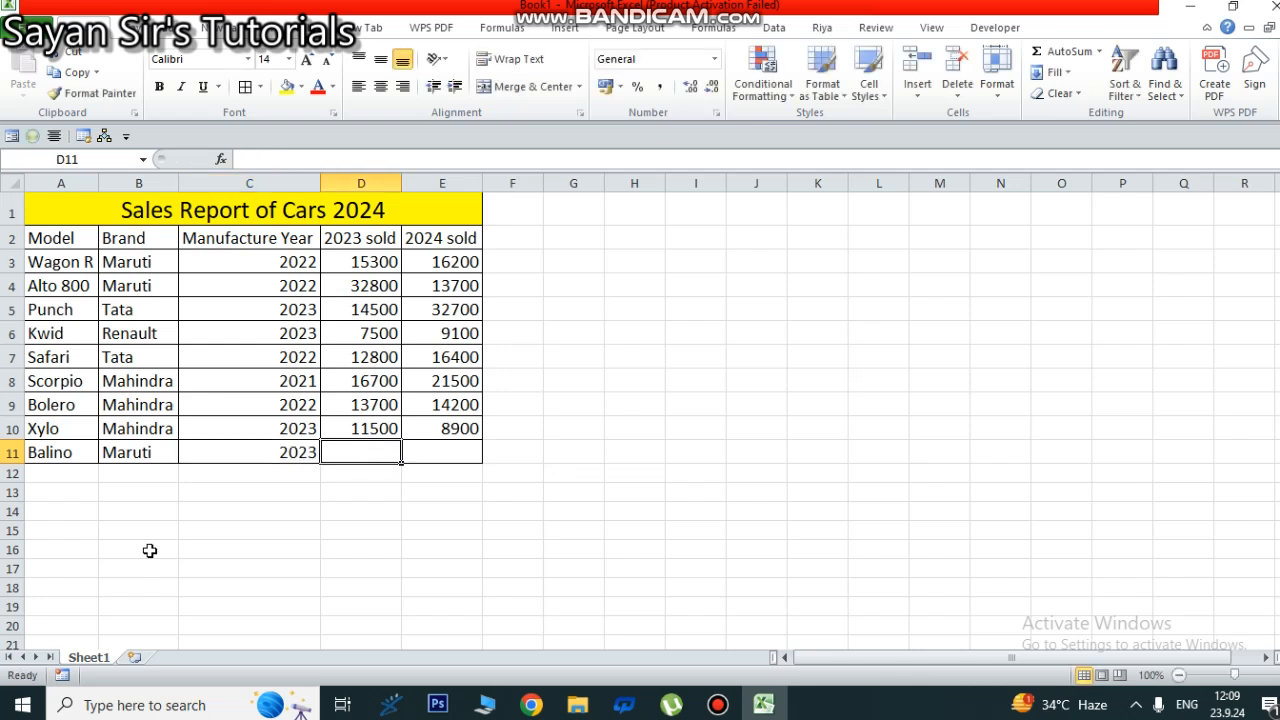
text(10200)
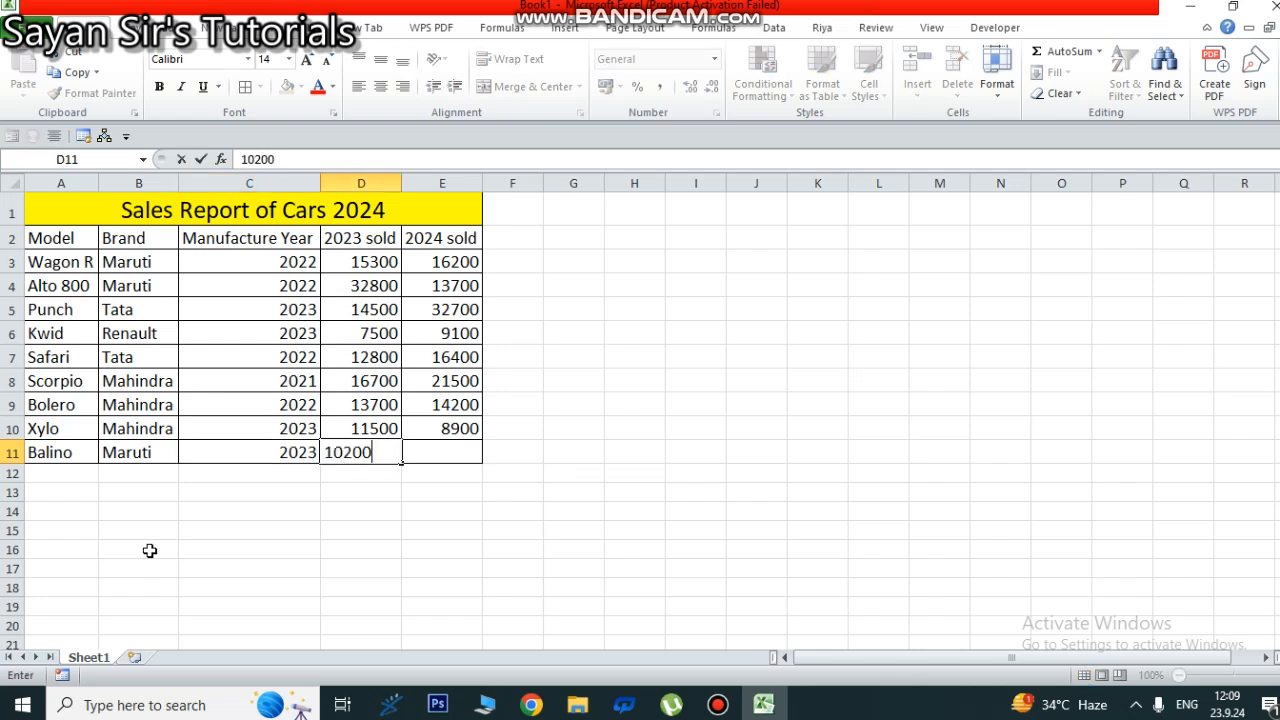
key(Tab)
text(4)
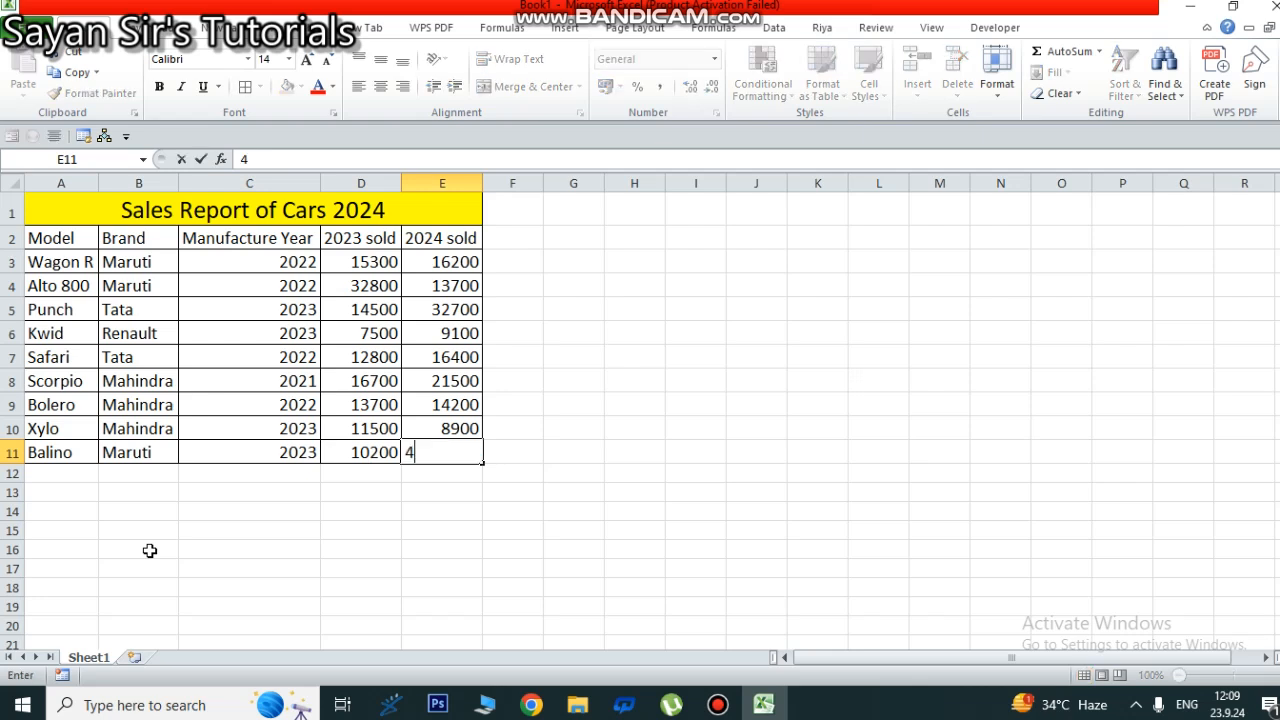
text(5800)
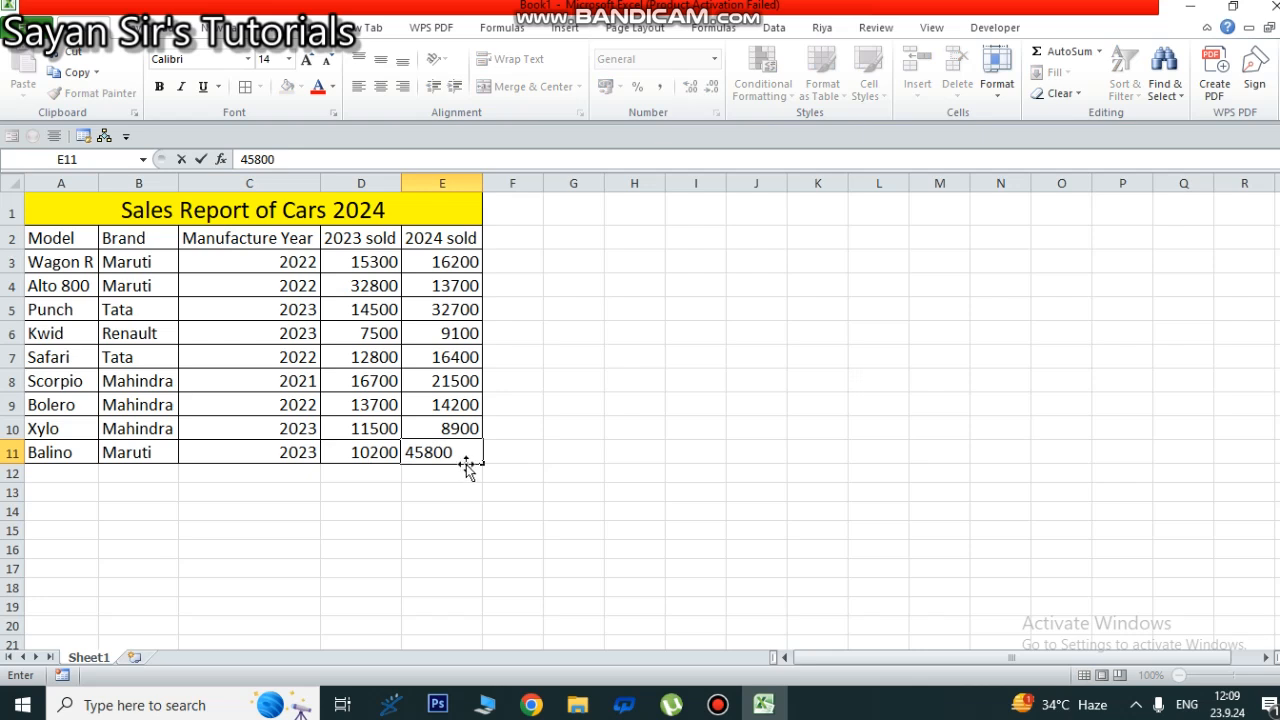
click(548, 403)
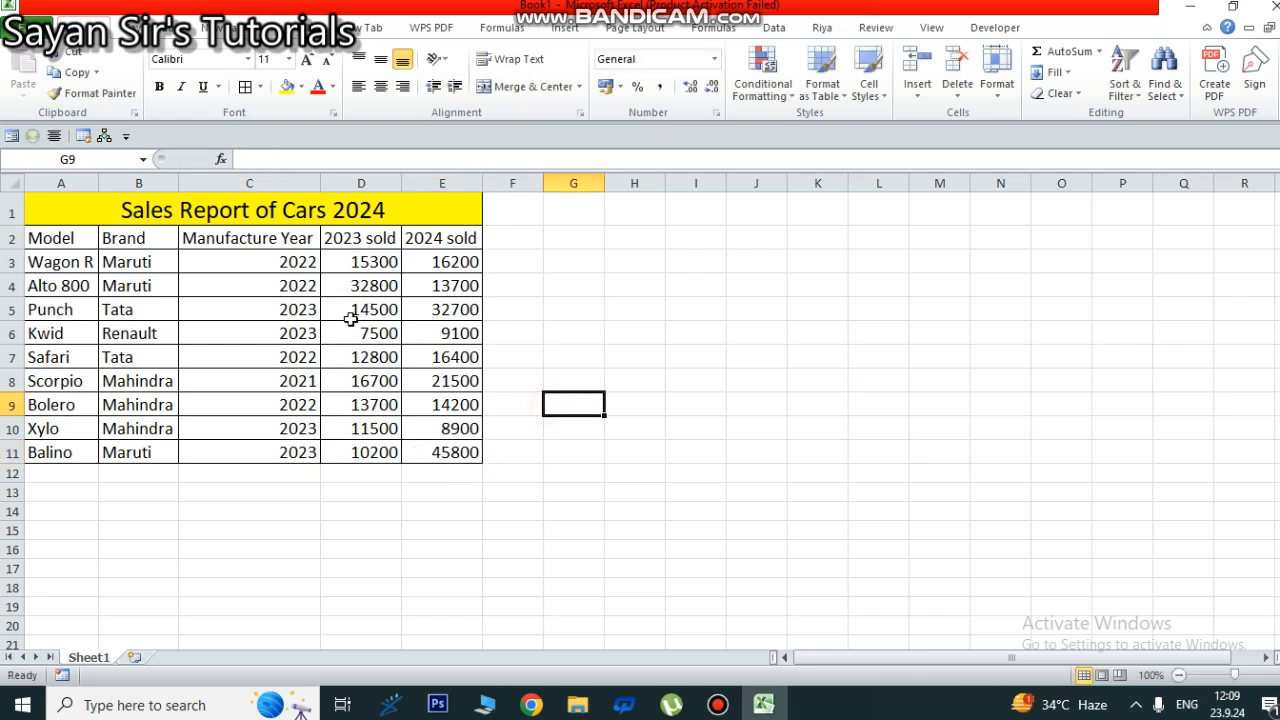
- Rename the worksheet Sheet1 as "report"
right_click(79, 660)
click(143, 493)
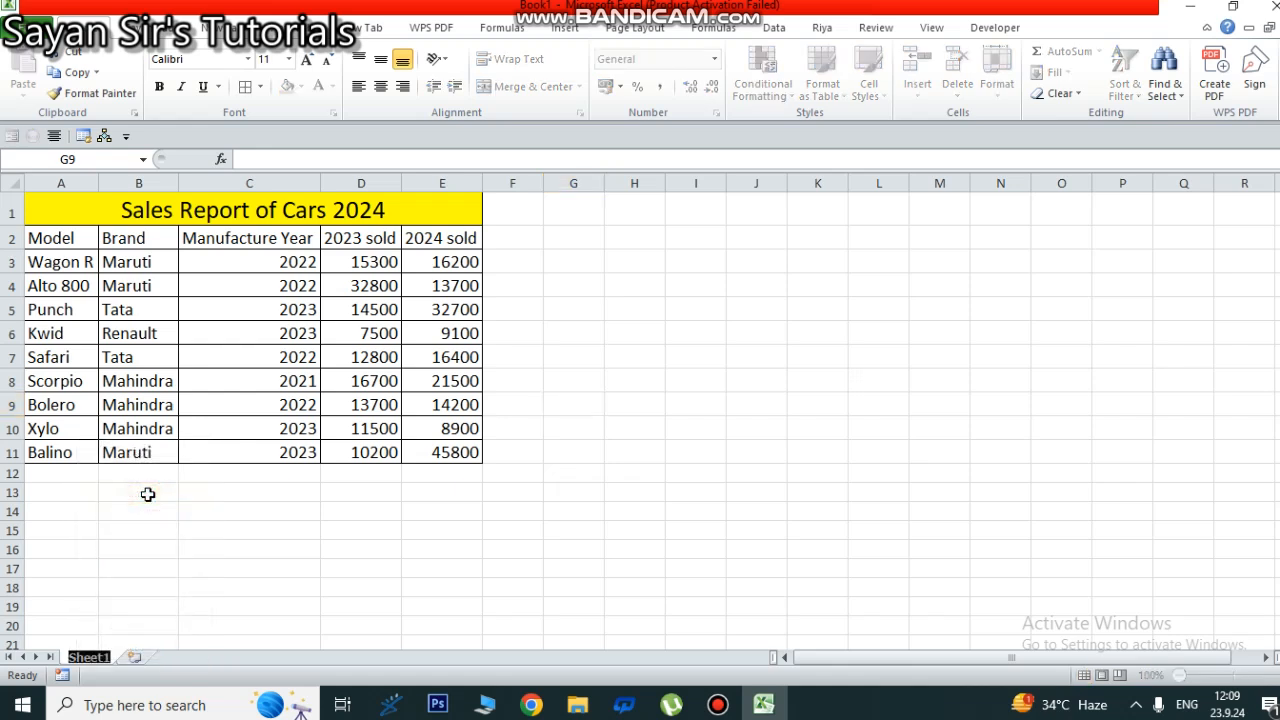
text(rep)
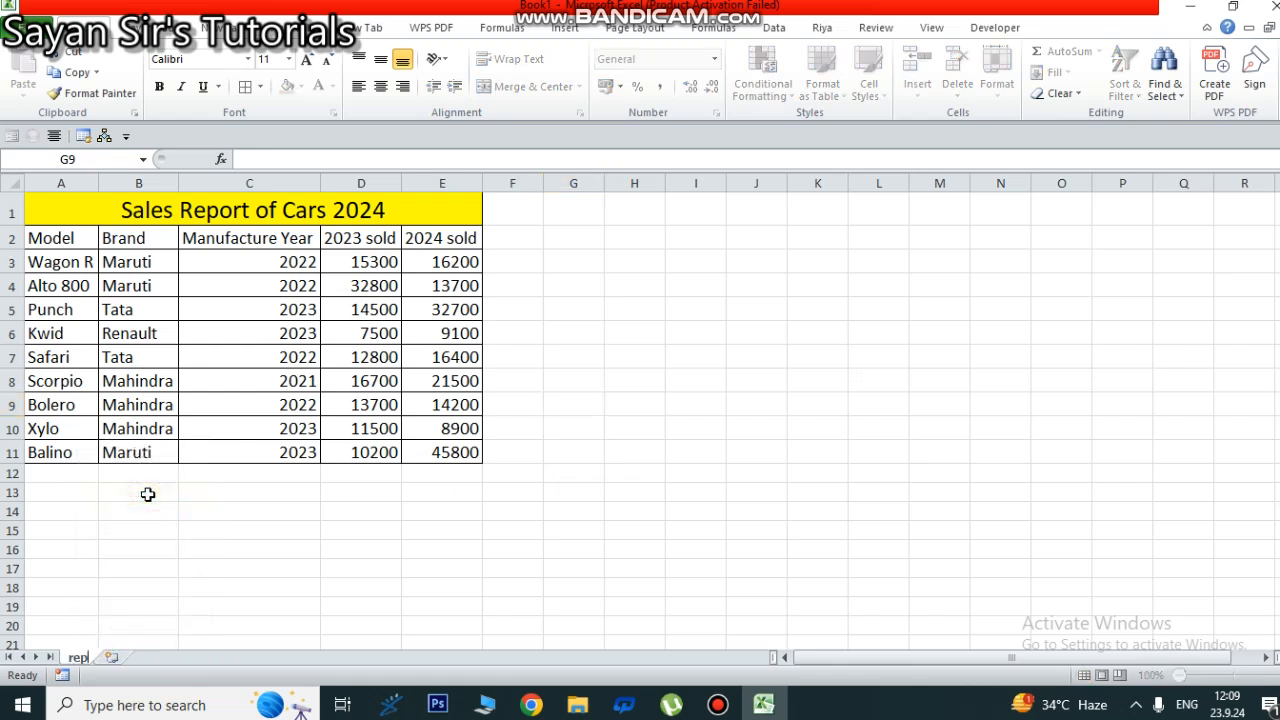
text(ort)
key(Return)
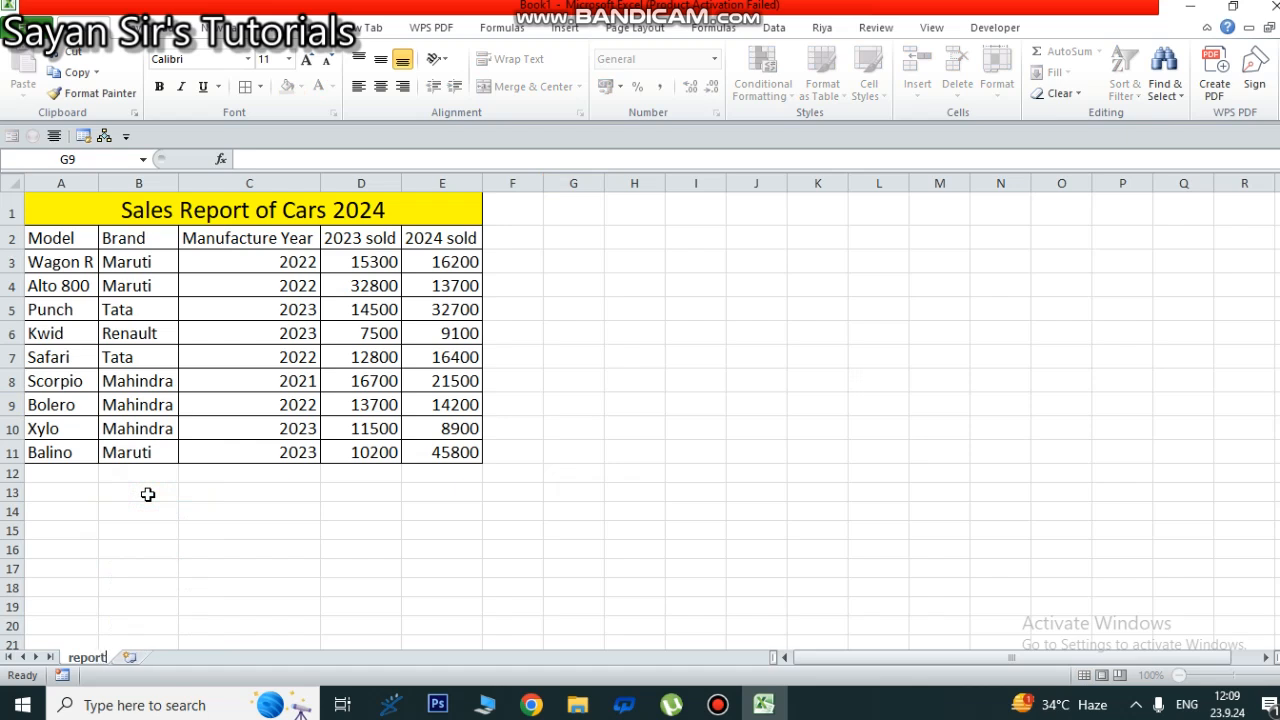
click(183, 539)
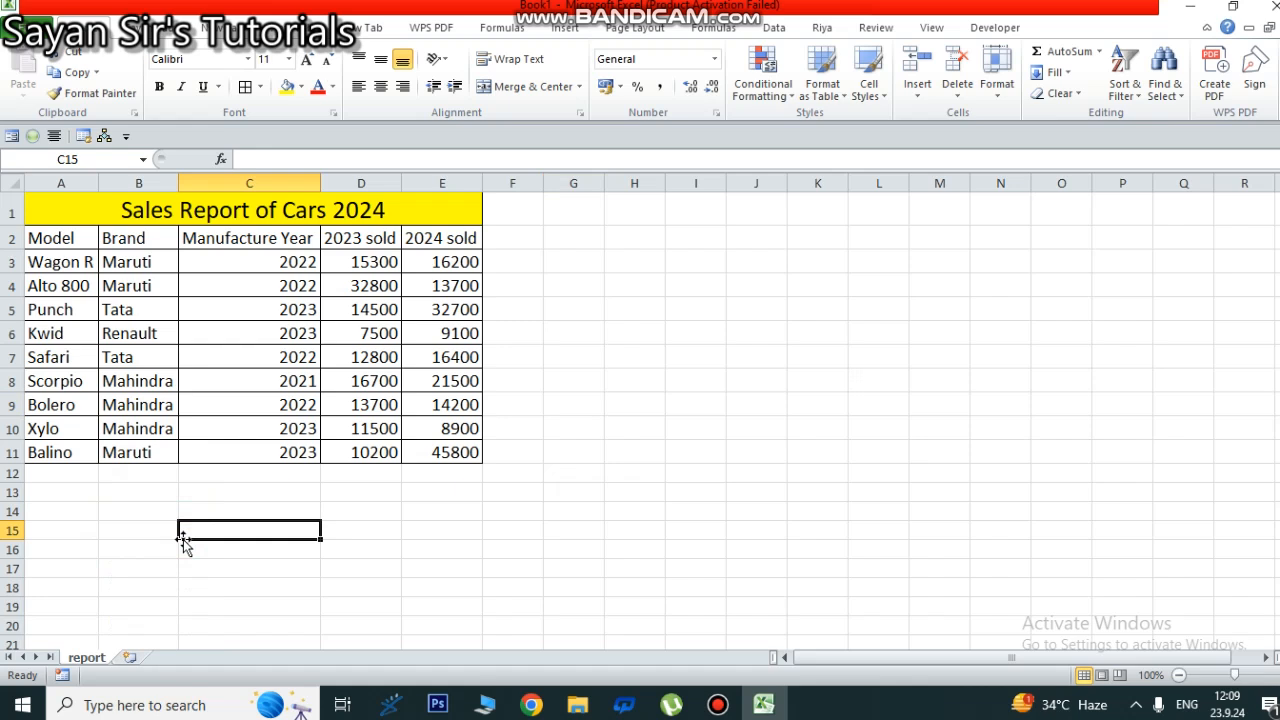
click(558, 330)
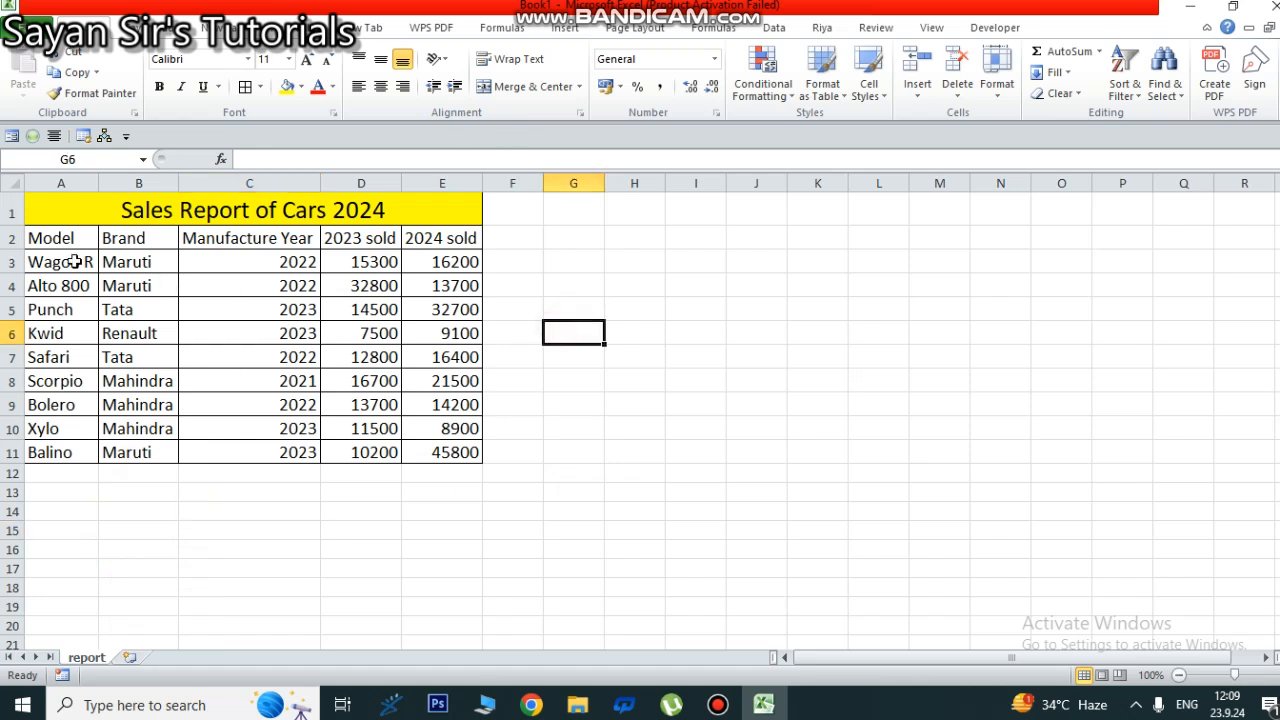
- Insert a 3-D clustered bar chart from A2:E11 and place it in the empty area beside the table, clear of the data
drag(47, 238, 460, 452)
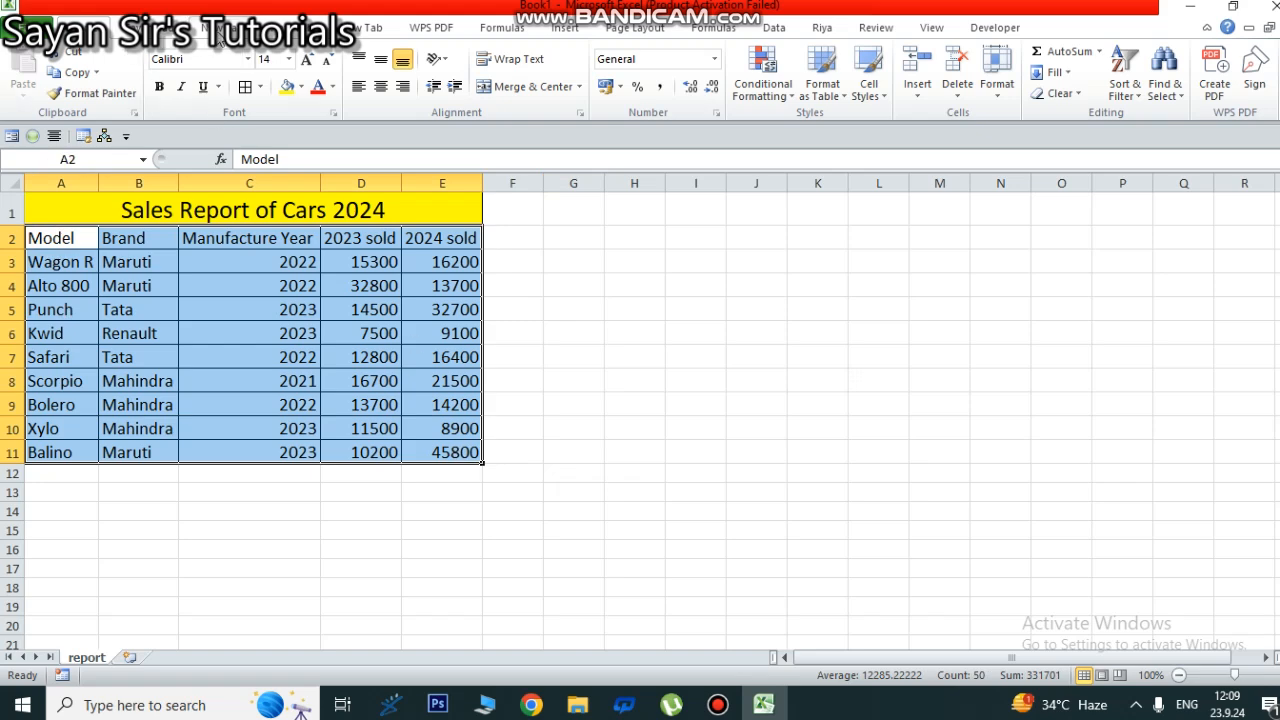
click(560, 28)
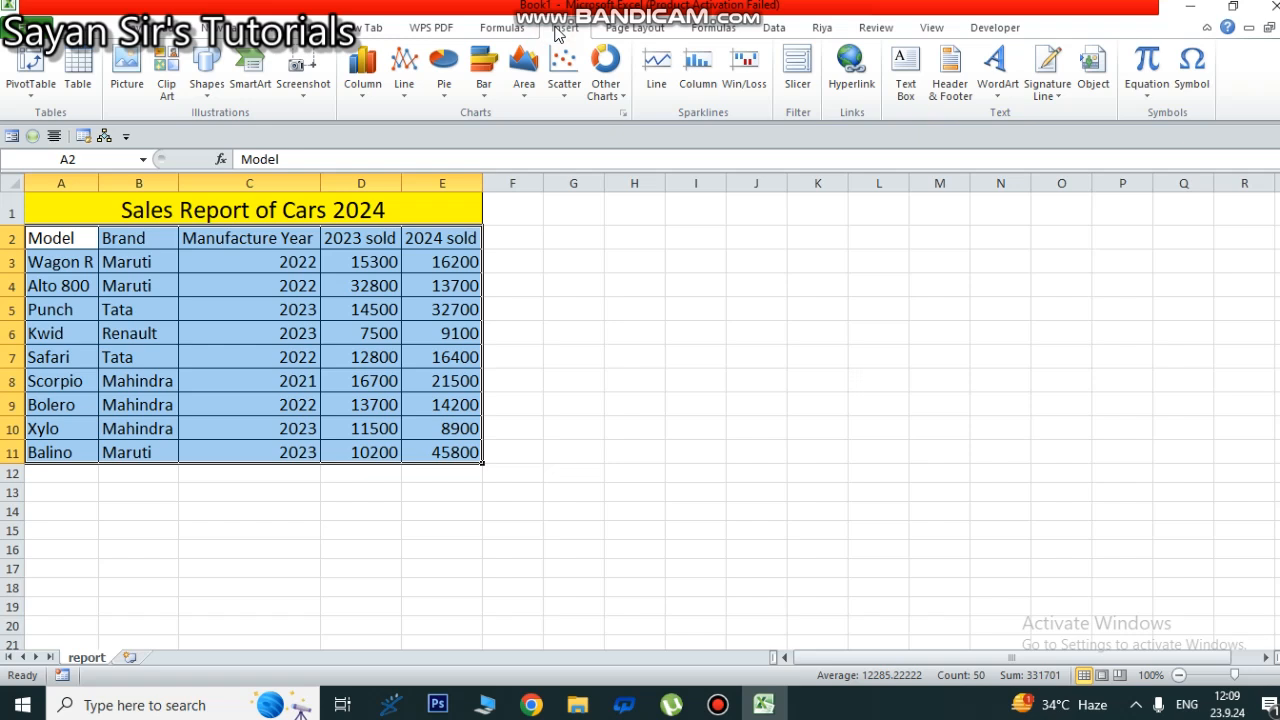
click(478, 88)
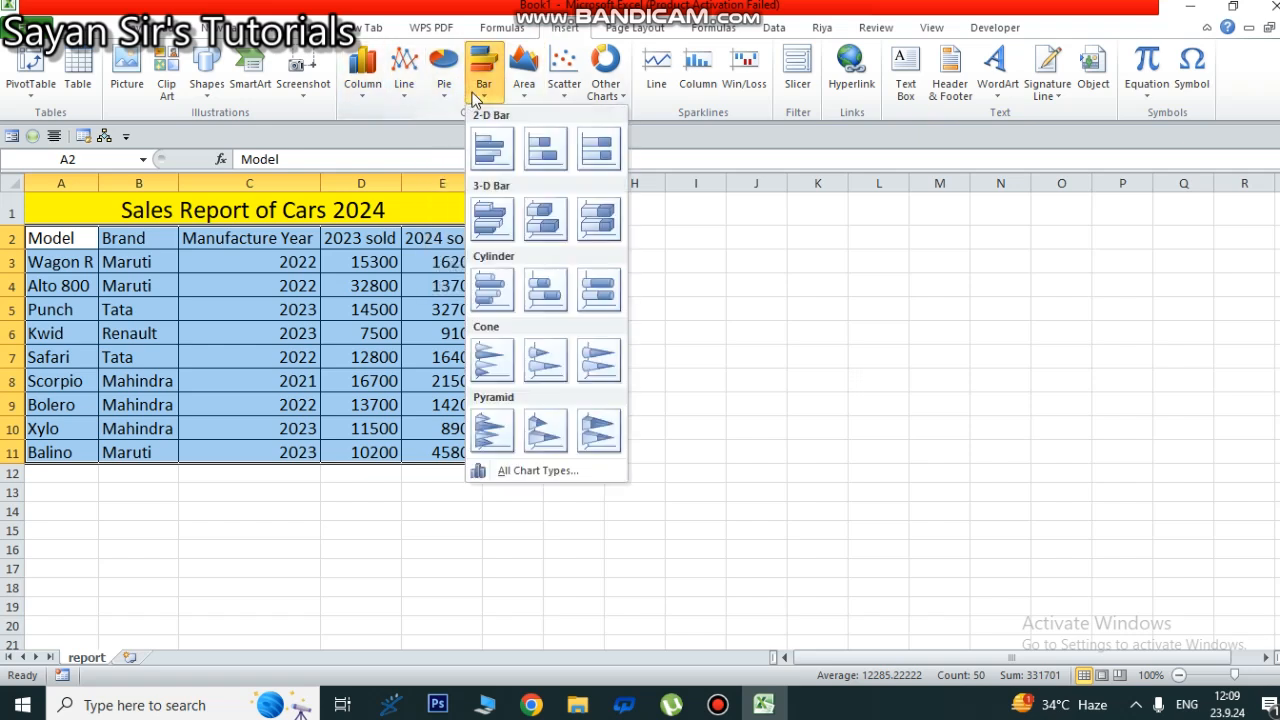
click(496, 219)
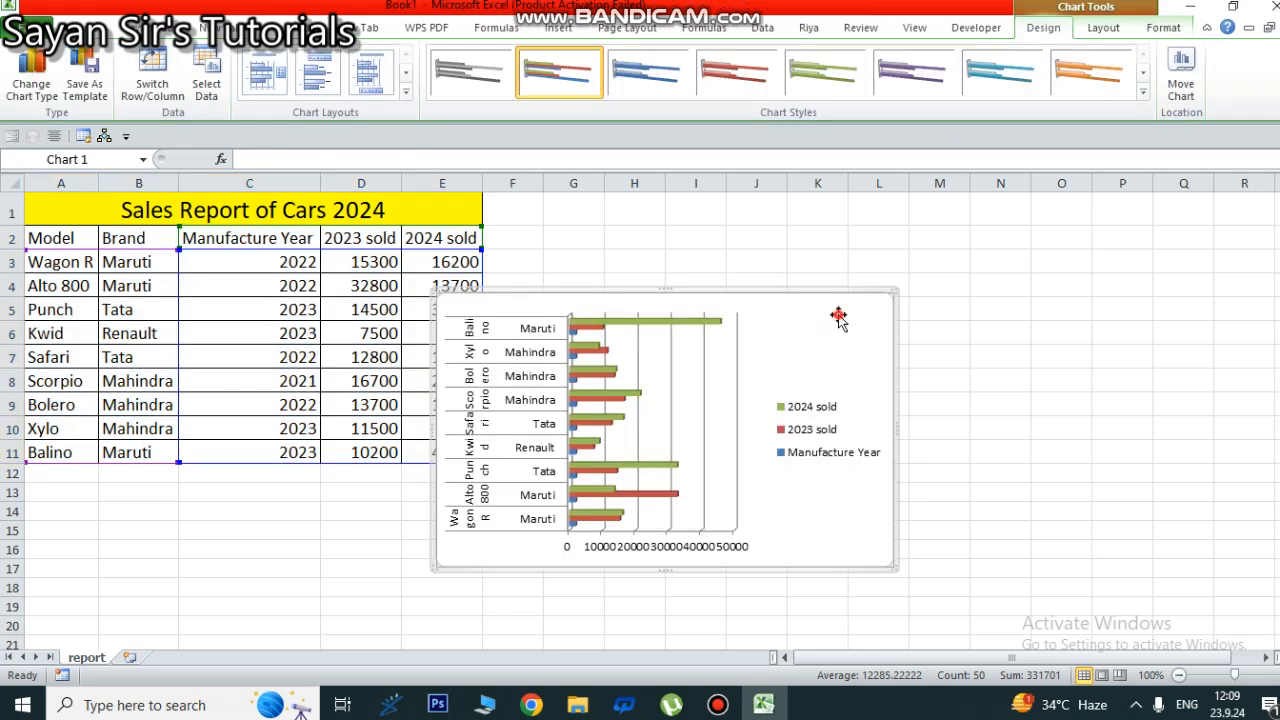
drag(837, 320, 1036, 303)
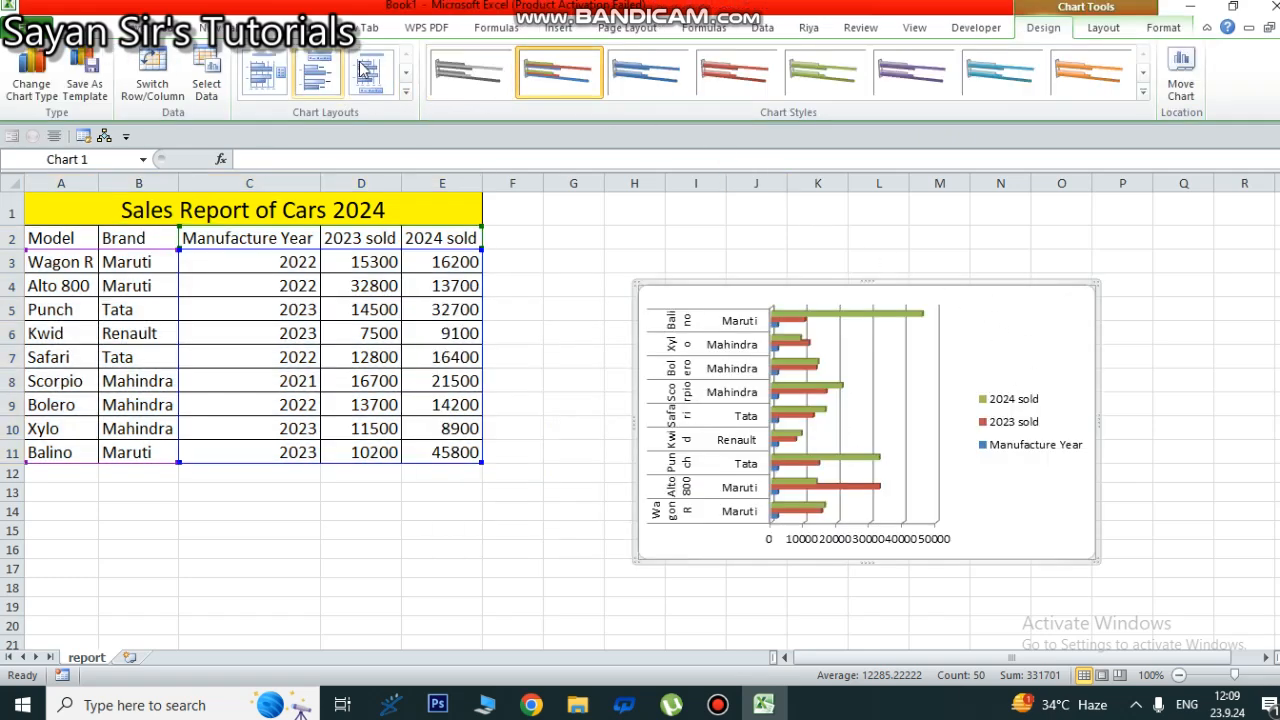
- Apply the first chart layout, which includes a title, to the bar chart and set the title to "Sales Report Cars 2024"
click(266, 72)
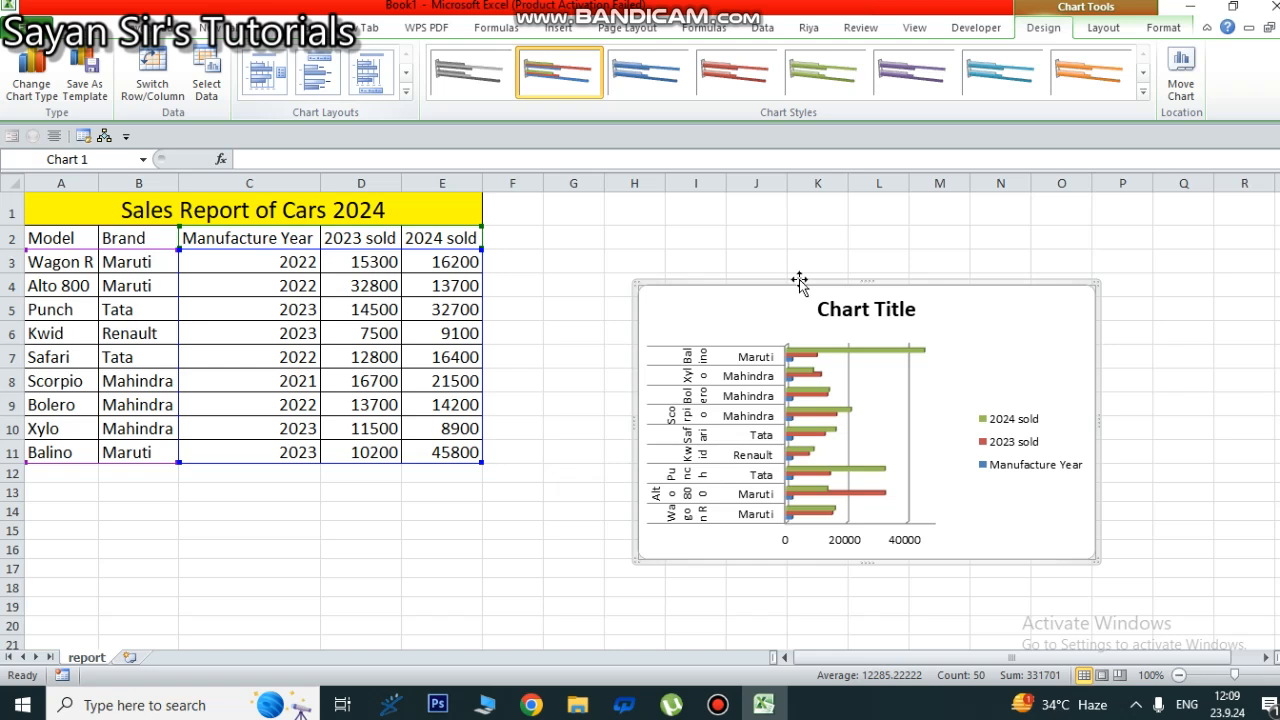
click(858, 310)
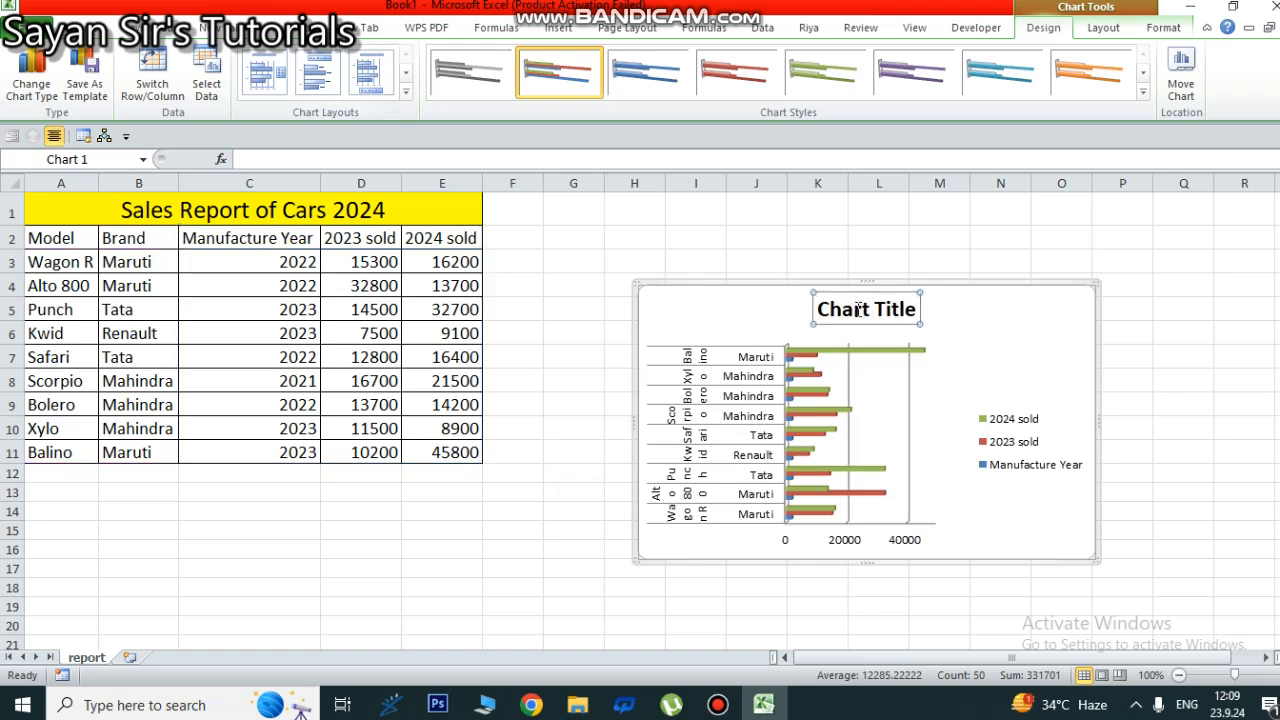
click(916, 310)
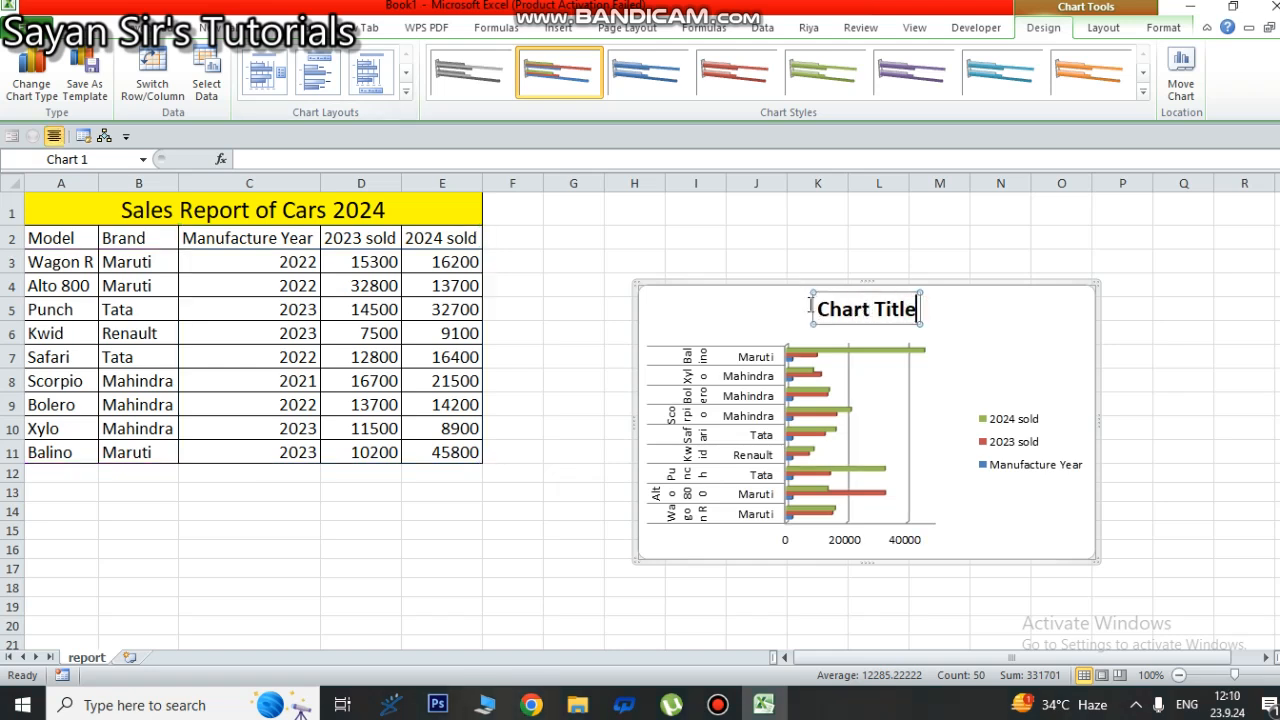
drag(810, 305, 918, 310)
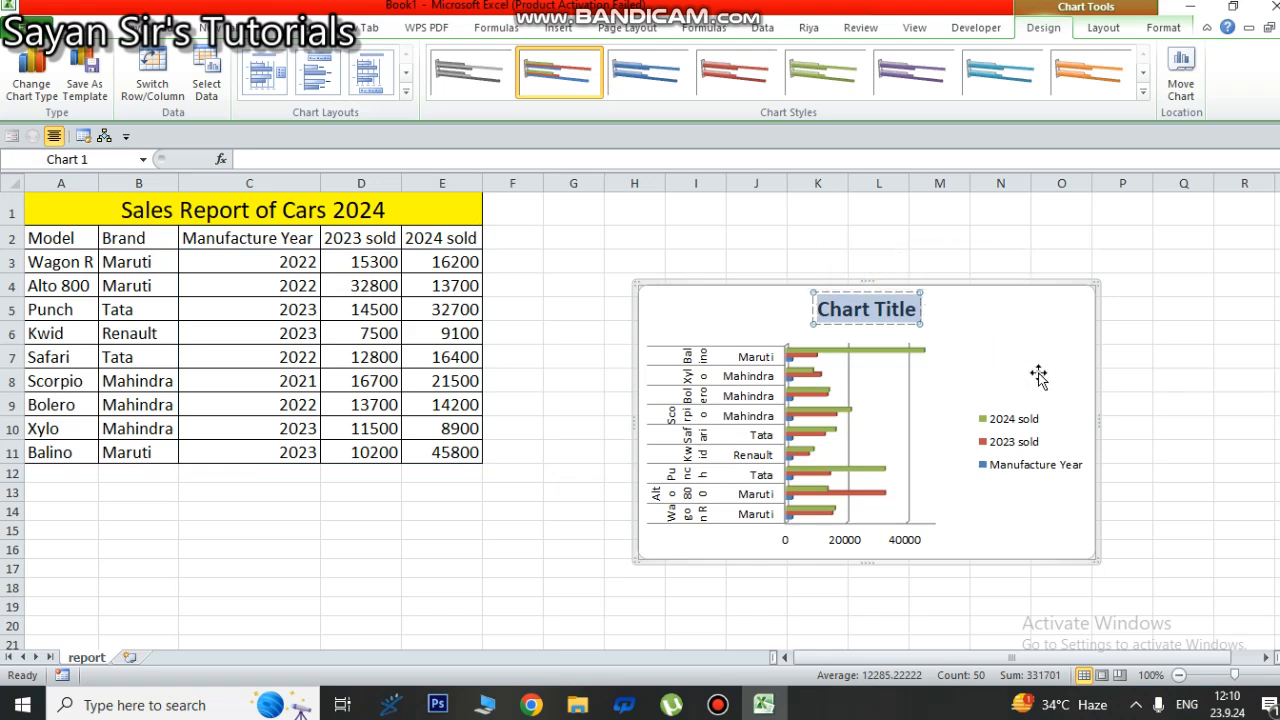
text(Sa)
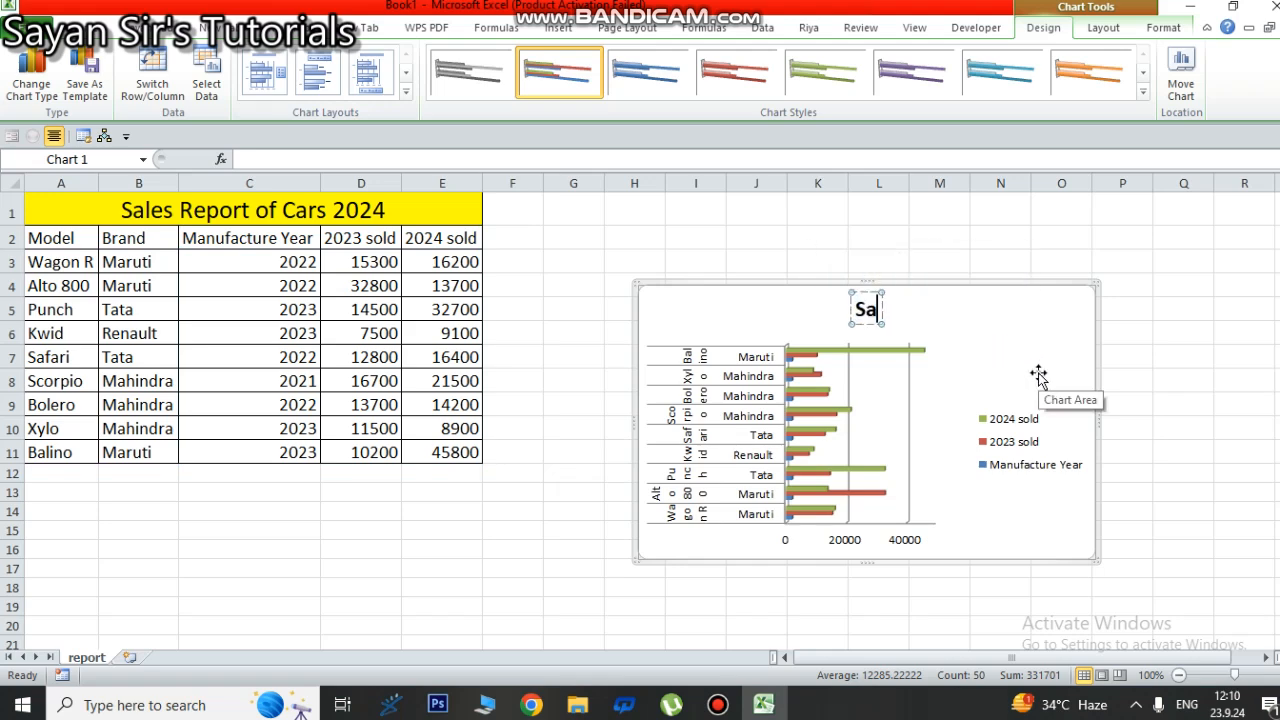
text(les Report)
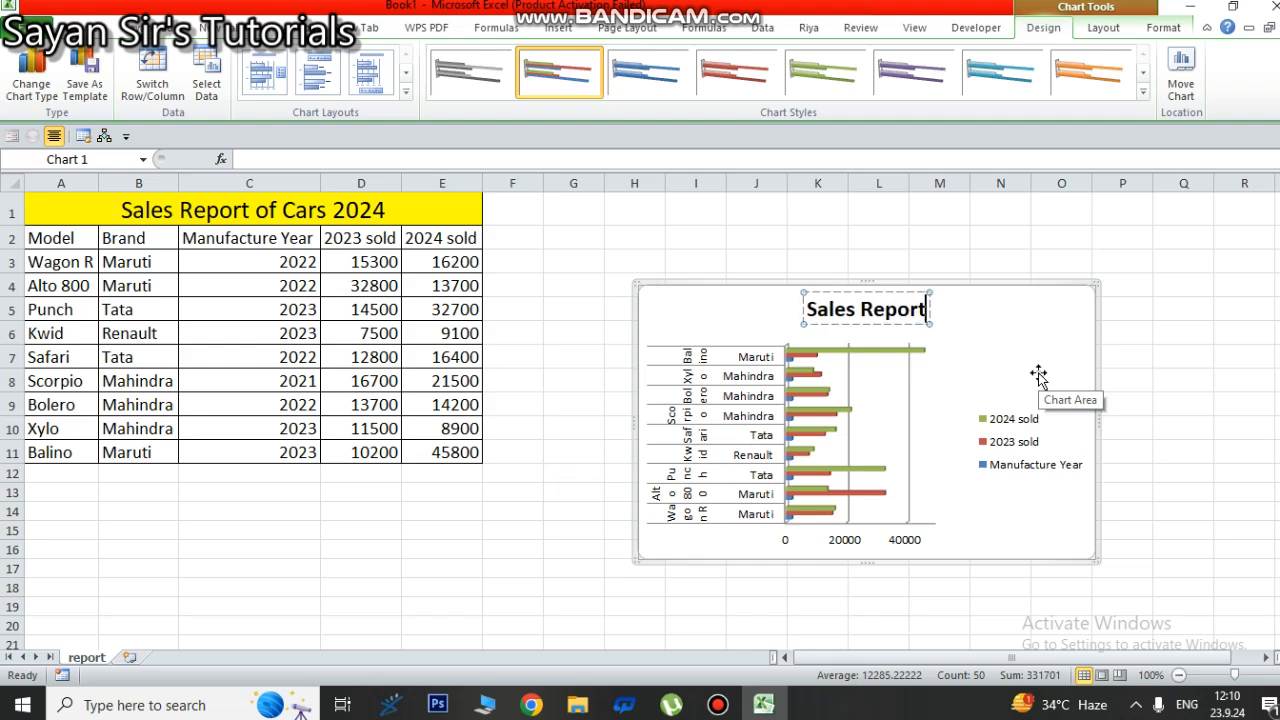
text( Cars)
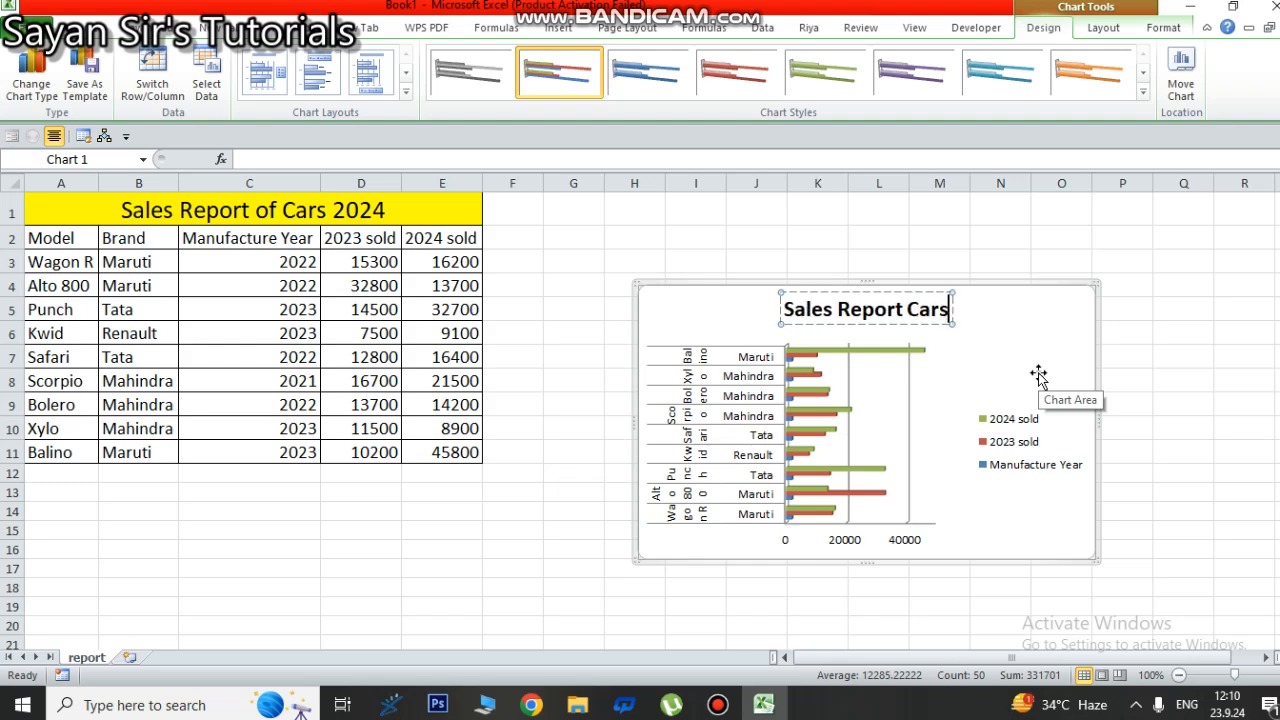
text( 2024)
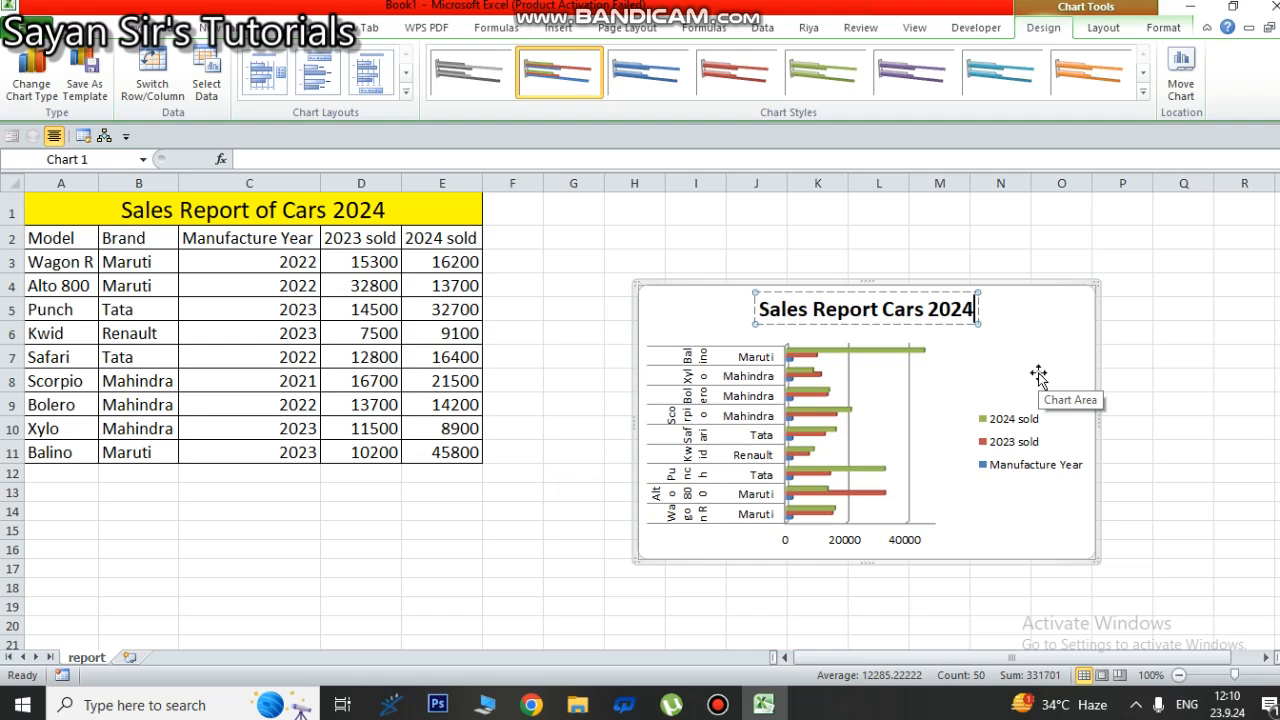
click(1180, 308)
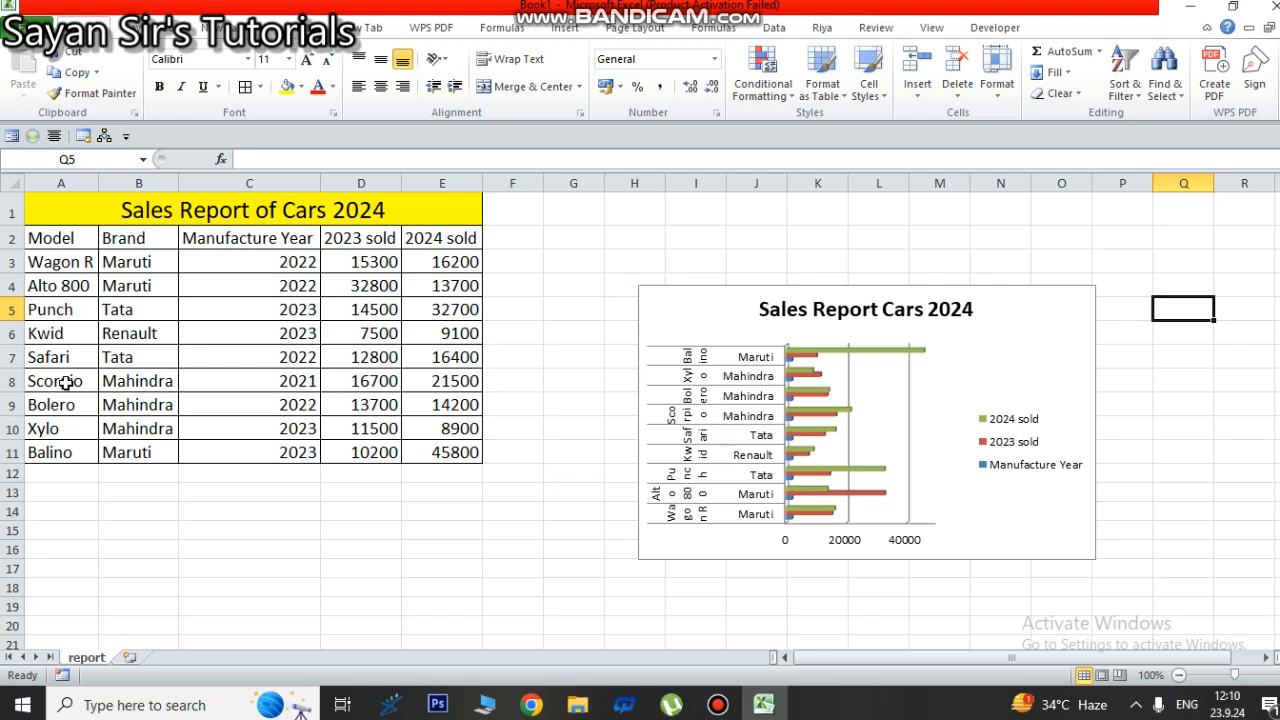
click(719, 705)
click(727, 708)
- Create a PivotTable on a new worksheet from the car sales data in A2:E11
drag(35, 237, 455, 452)
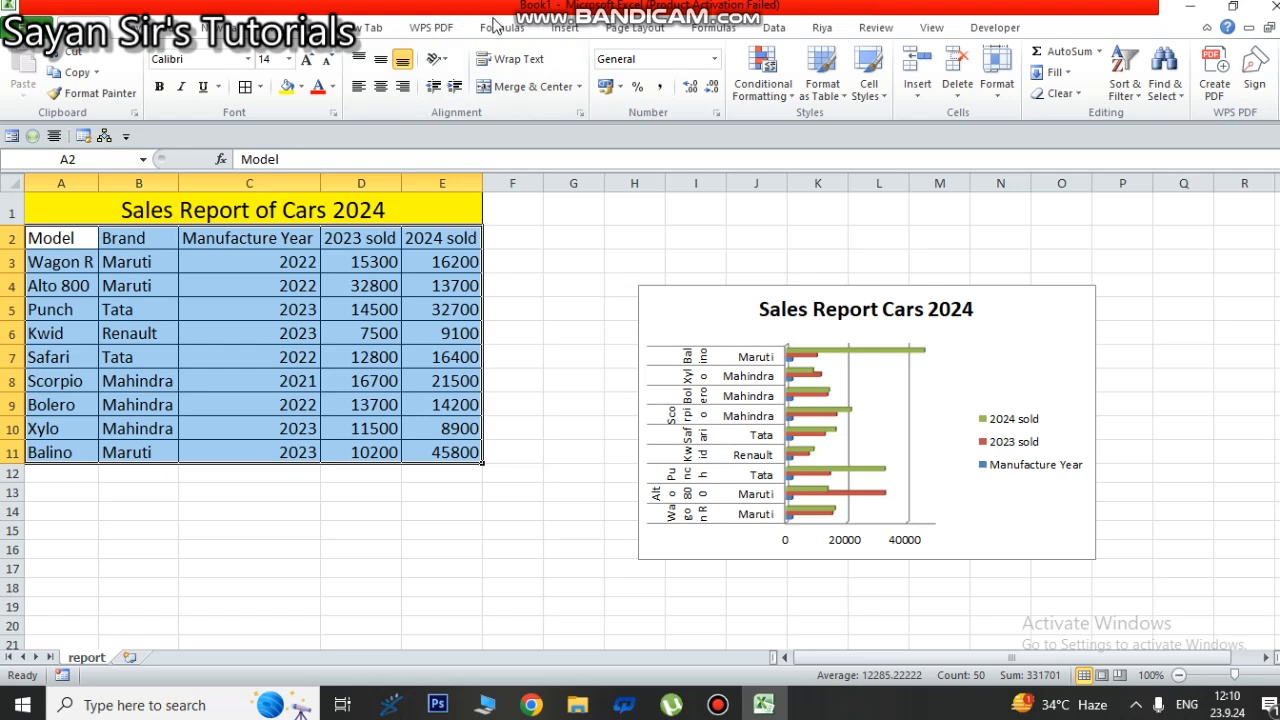
click(552, 32)
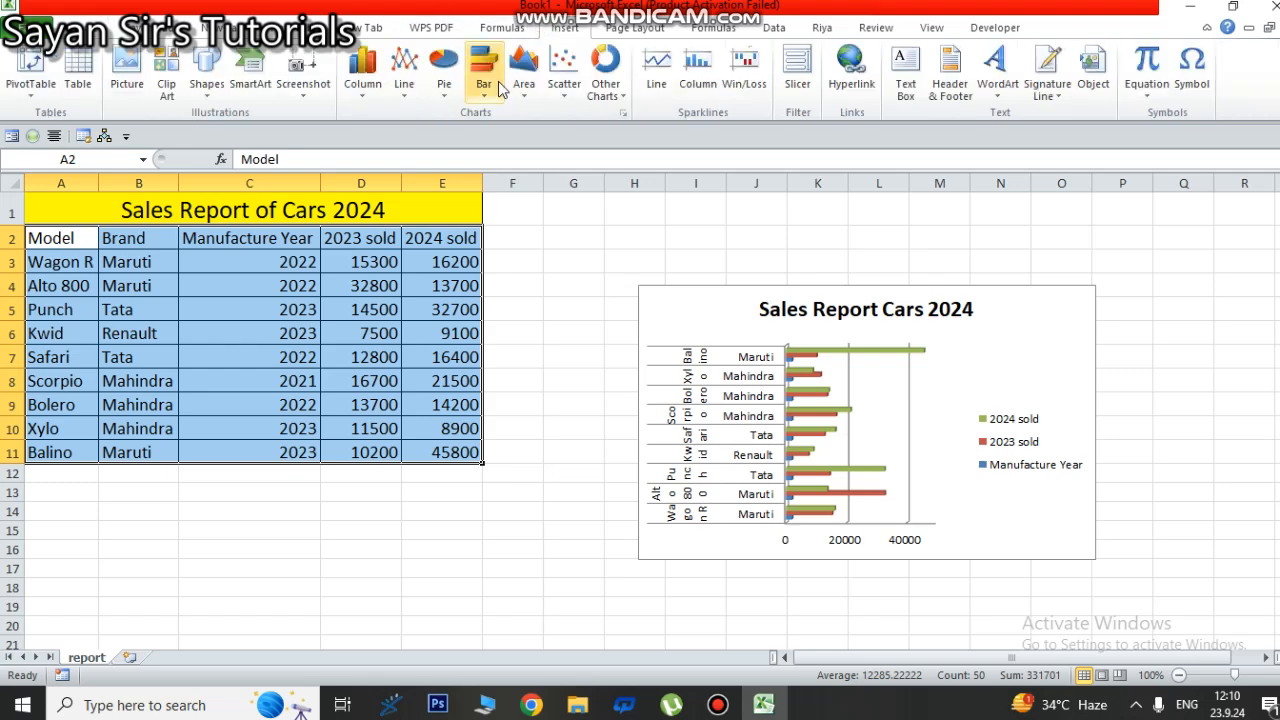
click(32, 88)
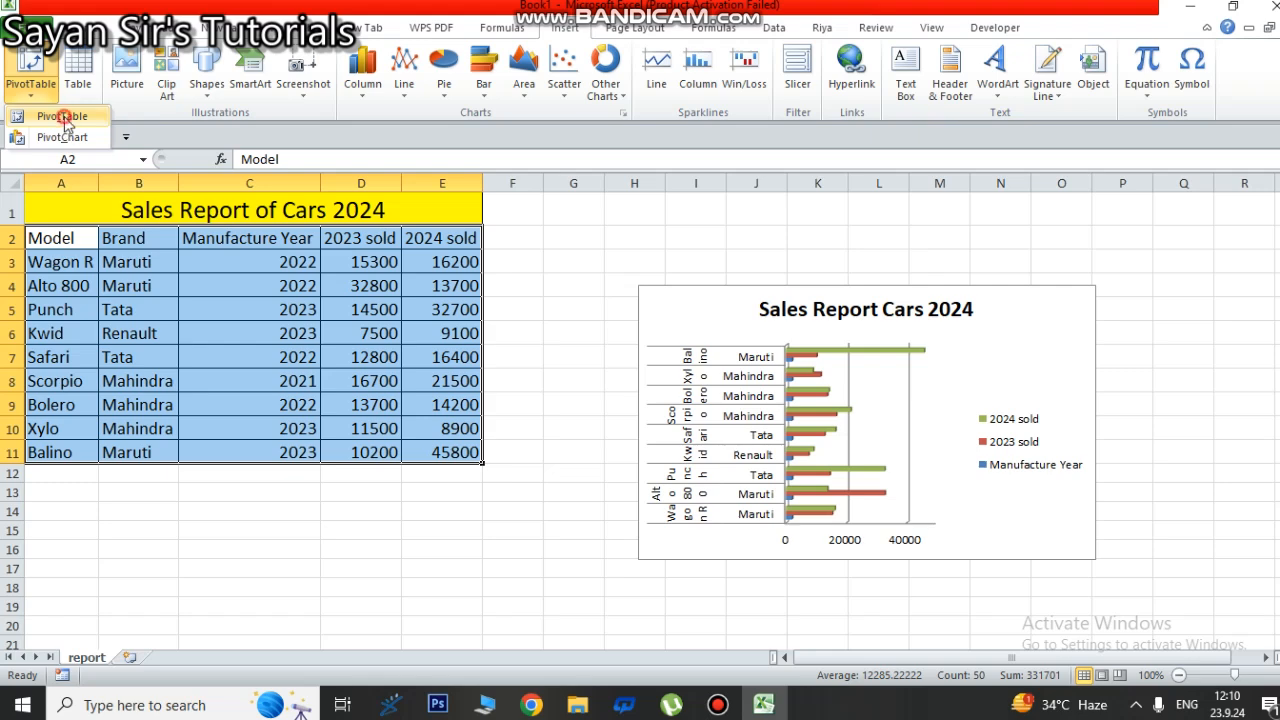
click(62, 116)
click(958, 405)
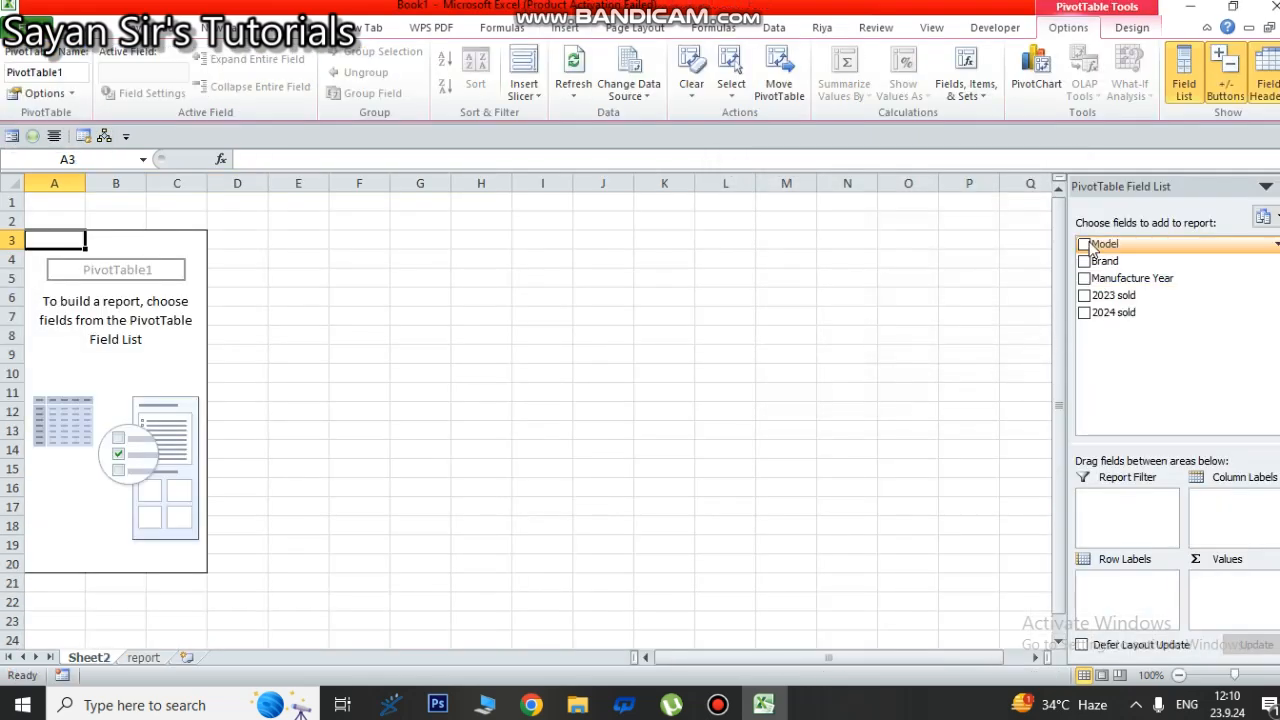
- Build the PivotTable with Model as row labels, Brand as report filter, and 2023 sold and 2024 sold as summed values
click(1089, 246)
click(1089, 262)
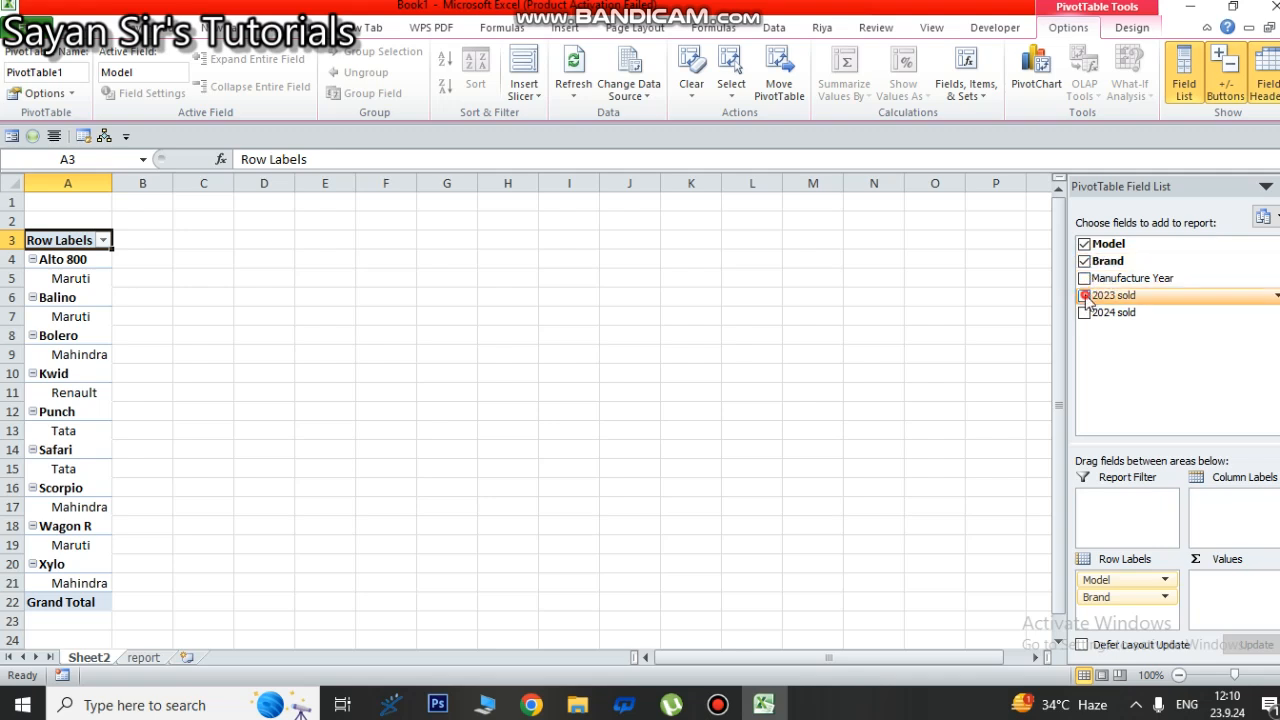
click(1084, 296)
click(1085, 313)
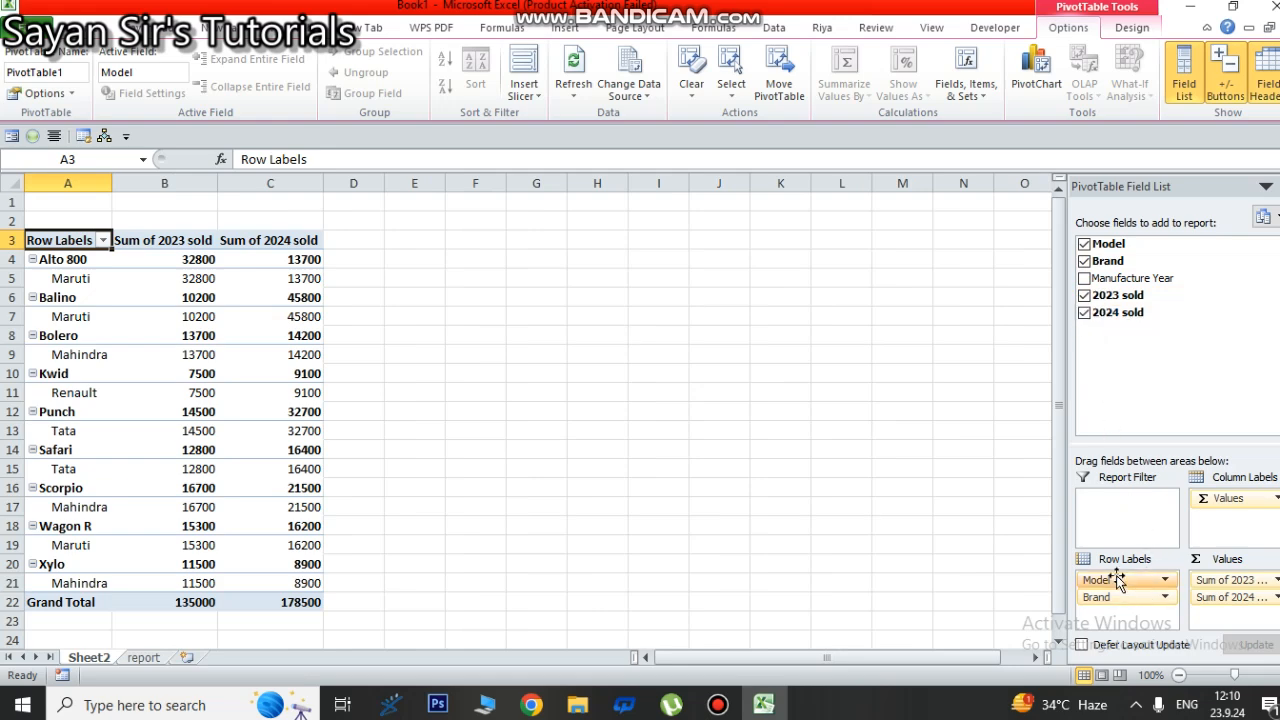
drag(1116, 575, 1128, 503)
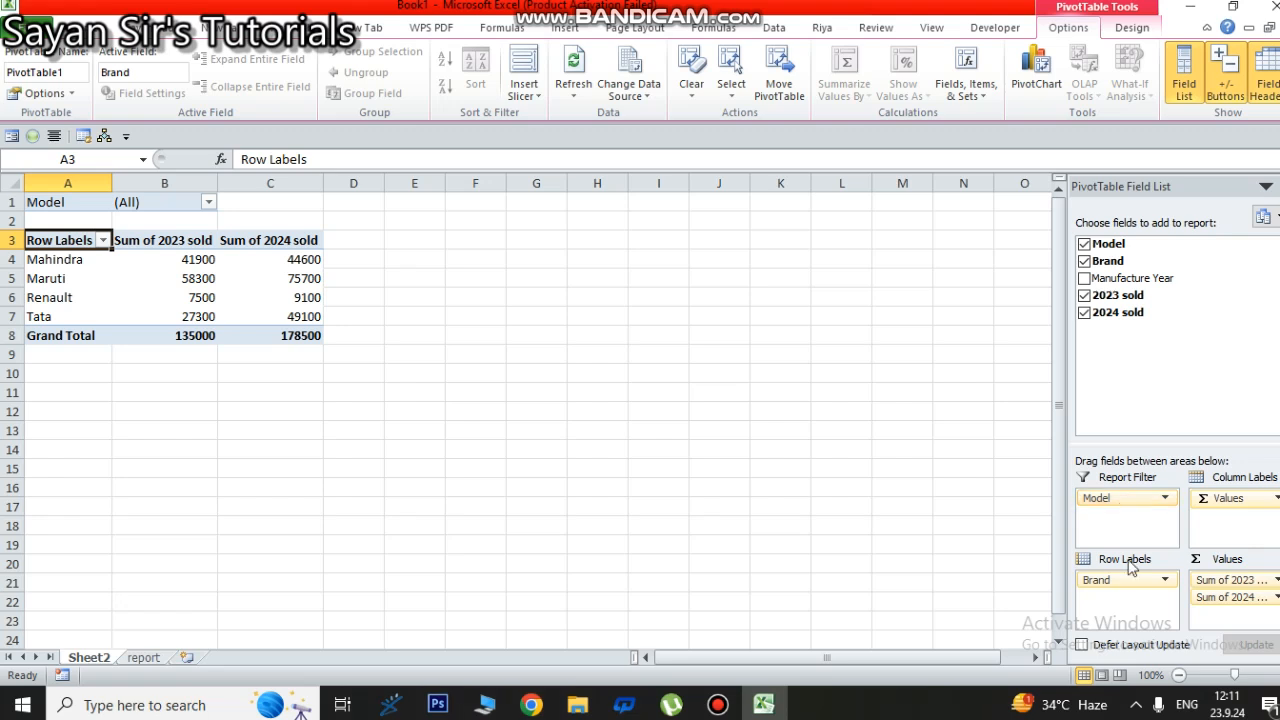
mouse_move(1125, 578)
mouse_down()
mouse_move(1128, 503)
mouse_move(1131, 600)
mouse_move(1143, 580)
mouse_move(1130, 578)
mouse_up()
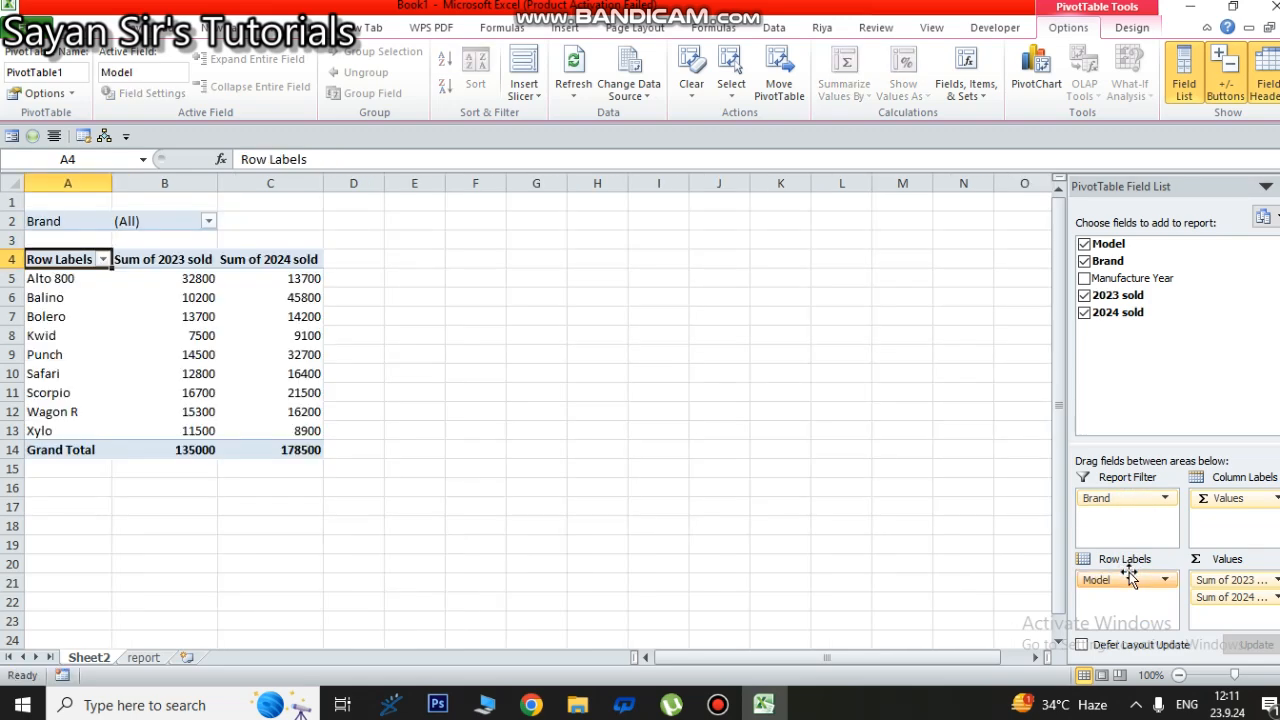
- Filter the PivotTable's Brand report filter to Maruti
click(208, 222)
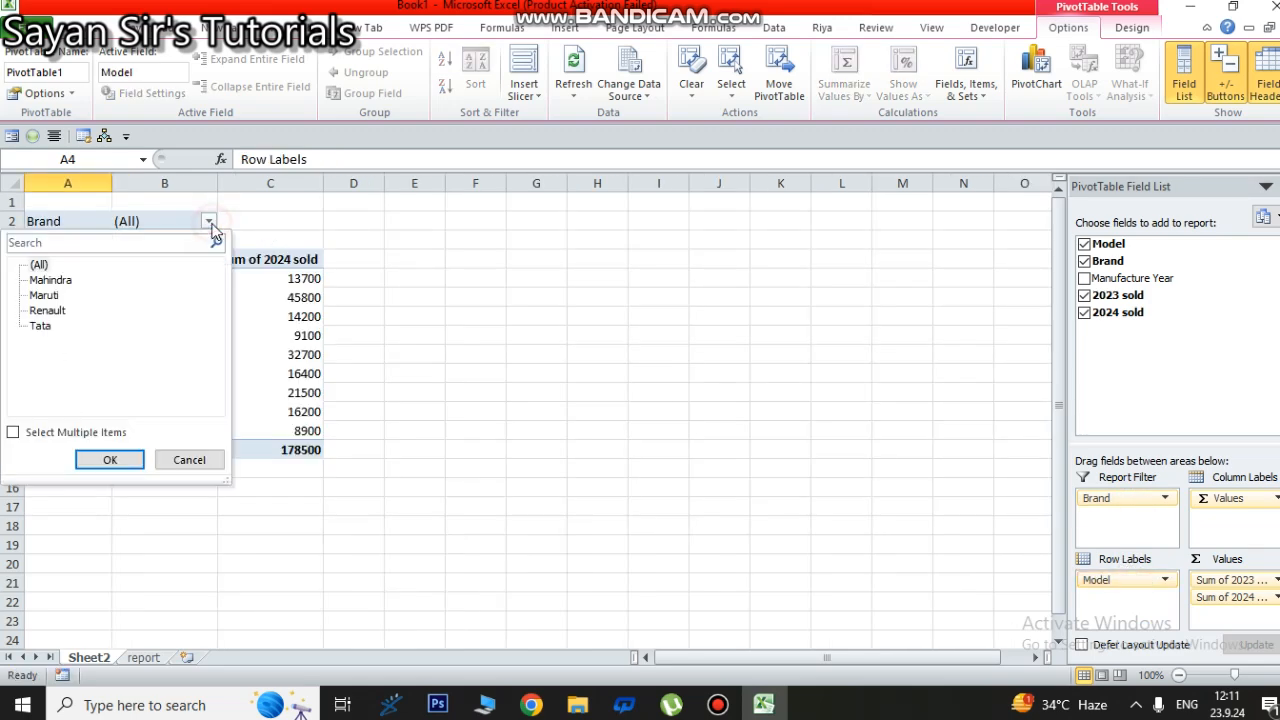
click(44, 295)
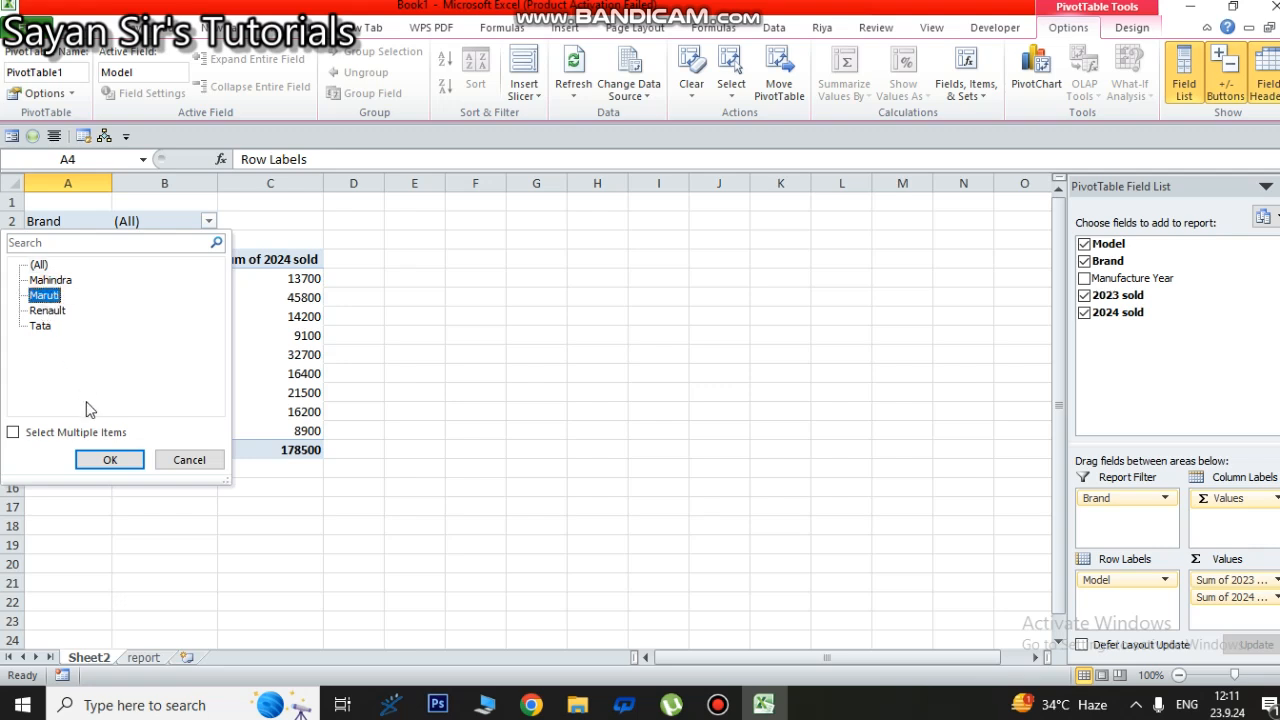
click(108, 462)
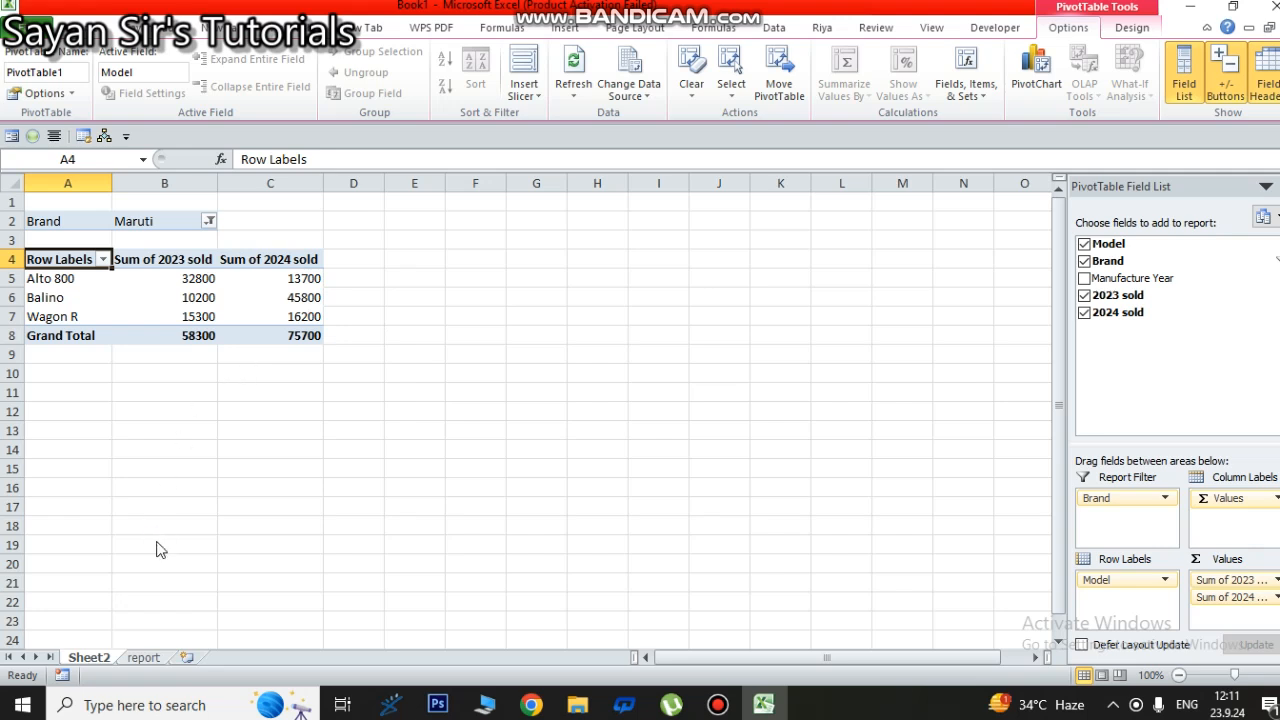
key(F12)
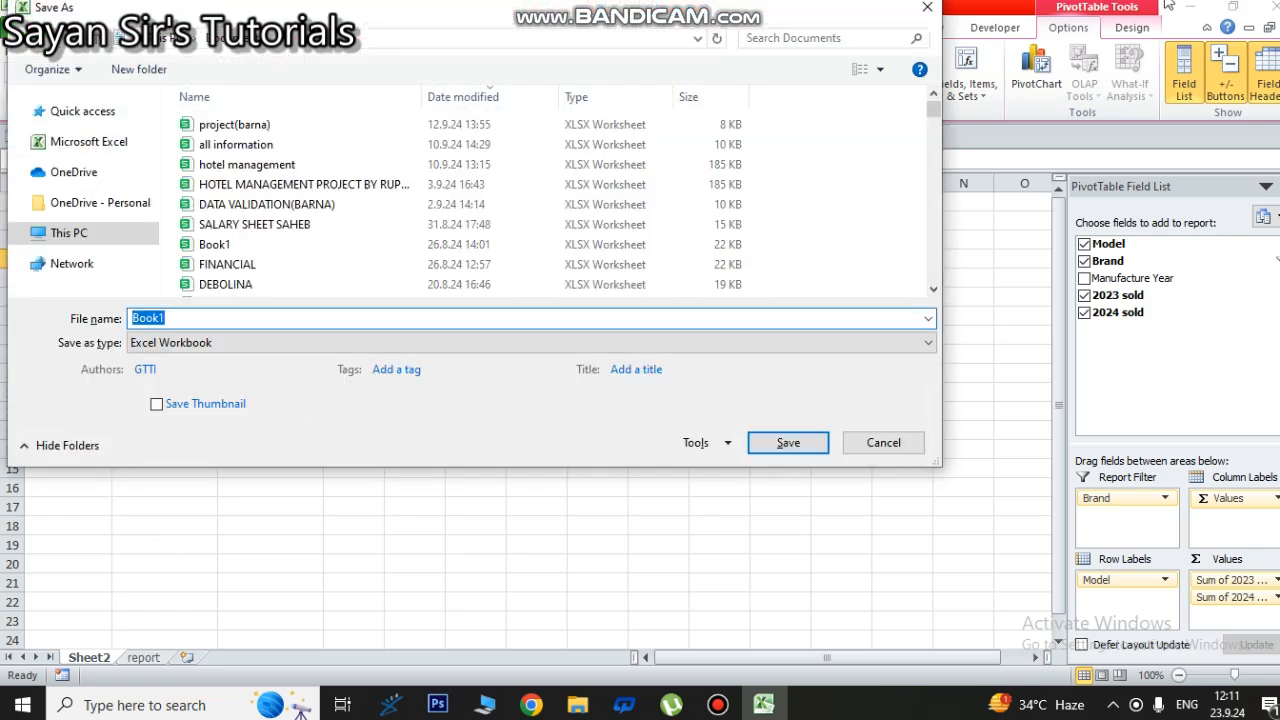
key(Escape)
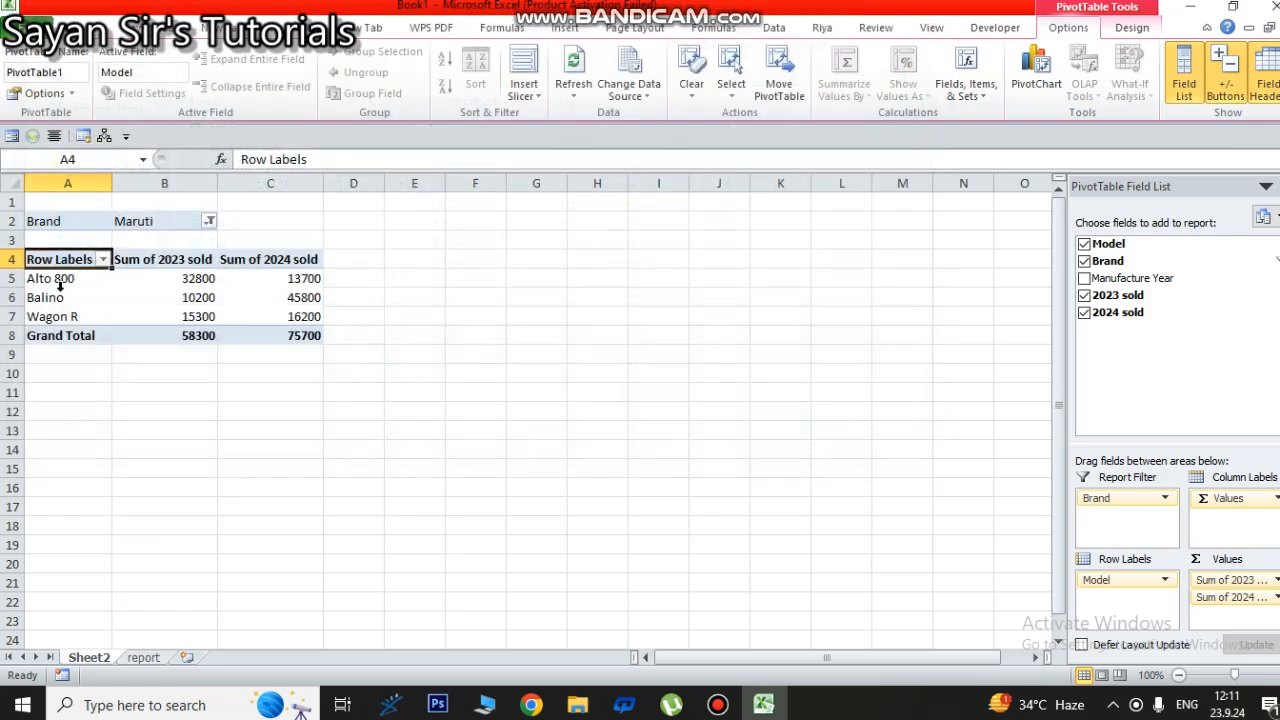
right_click(97, 674)
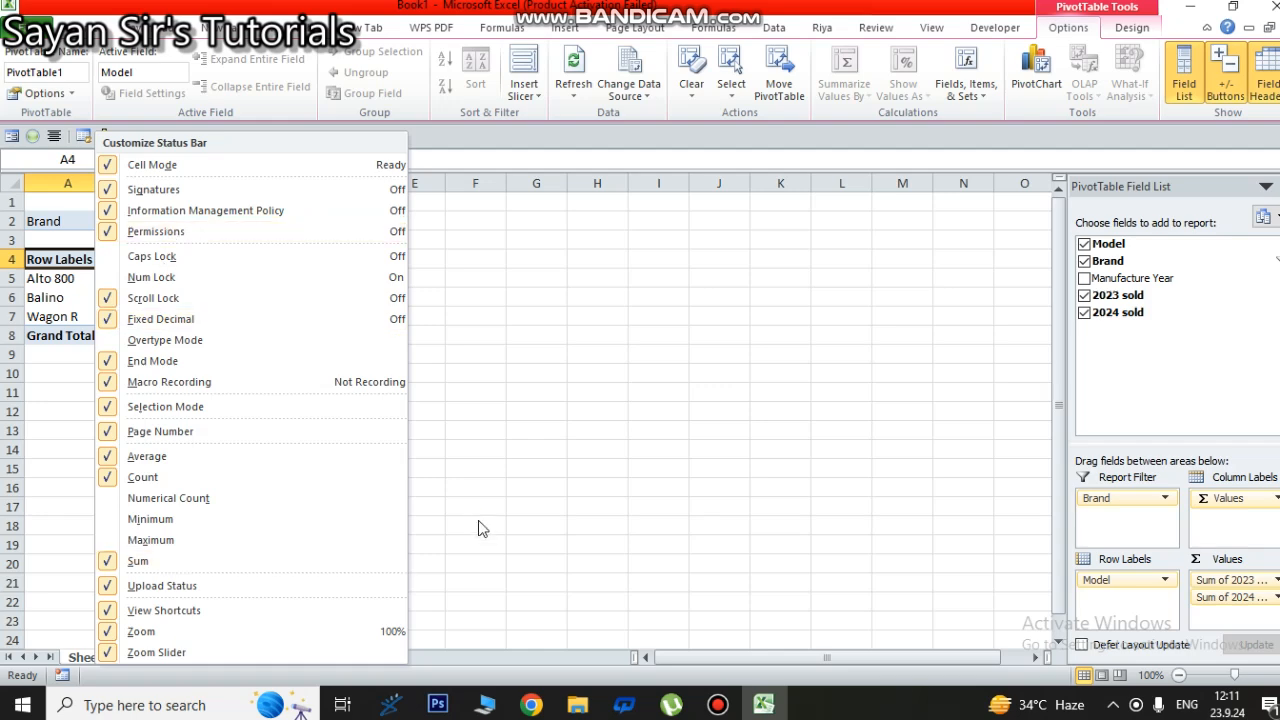
click(475, 512)
- Rename the PivotTable worksheet Sheet2 as "pivot table"
right_click(90, 658)
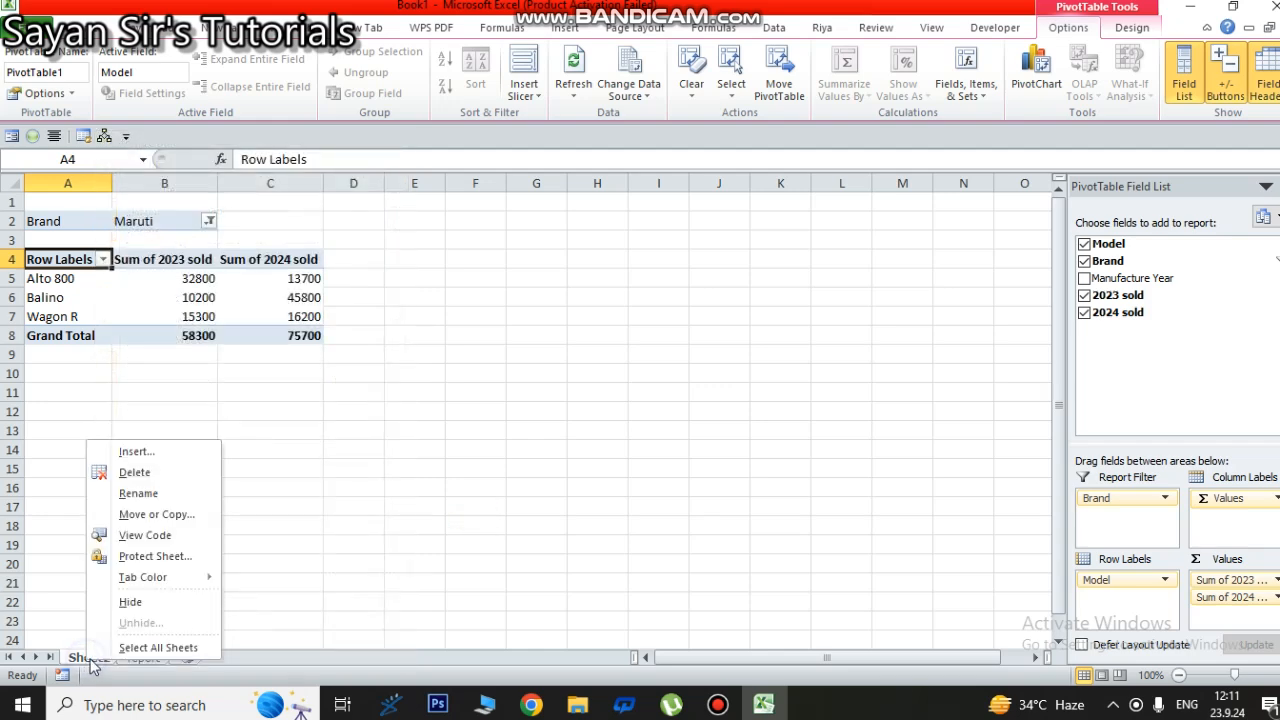
click(135, 494)
text(pi)
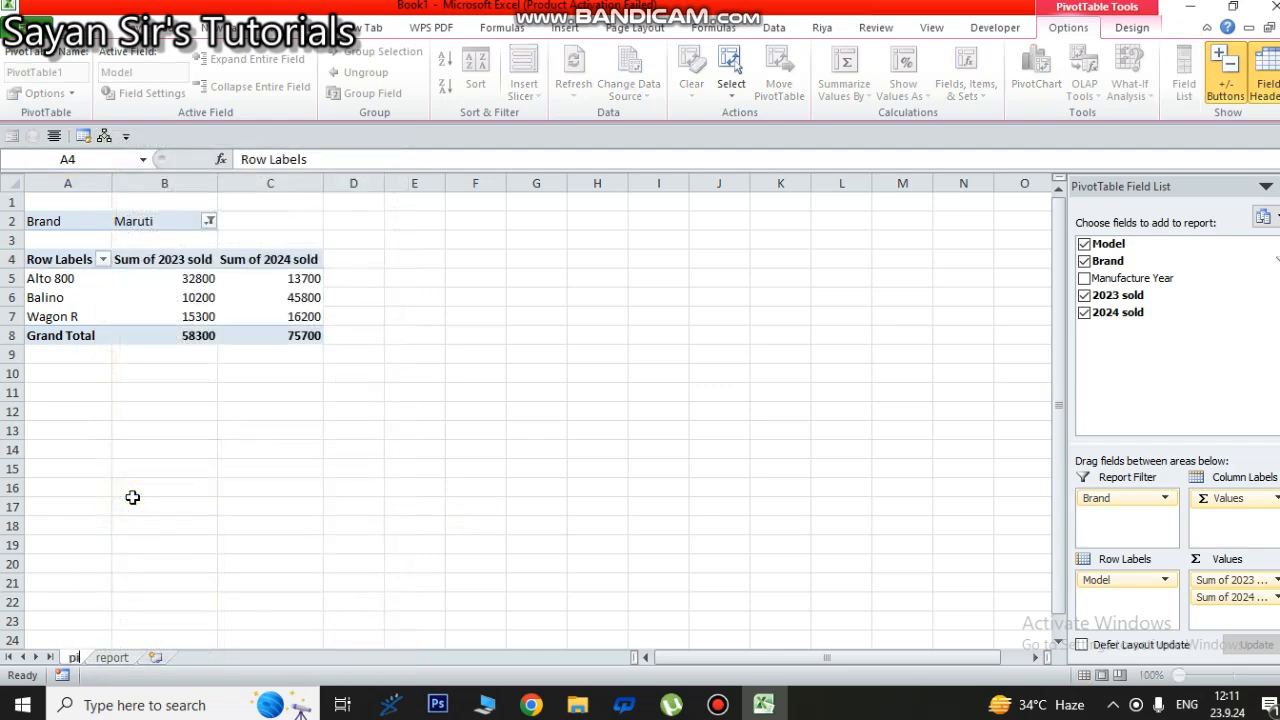
text(vot t)
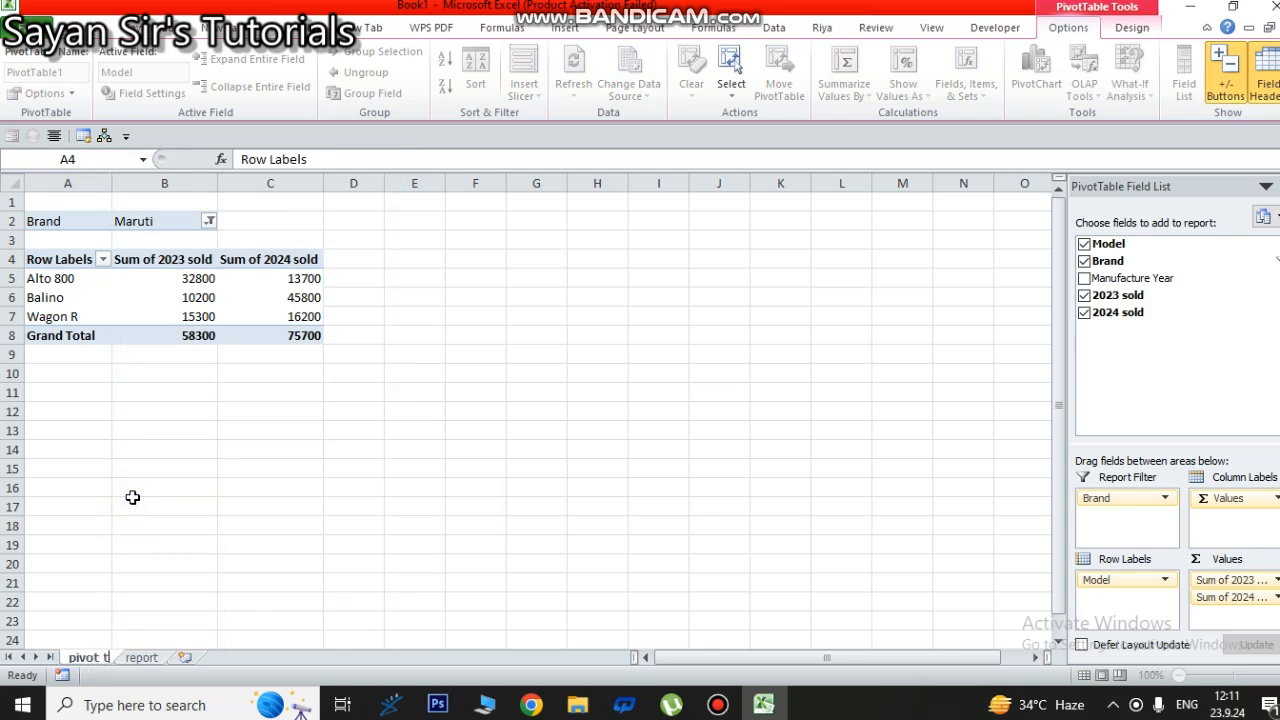
text(able)
click(240, 472)
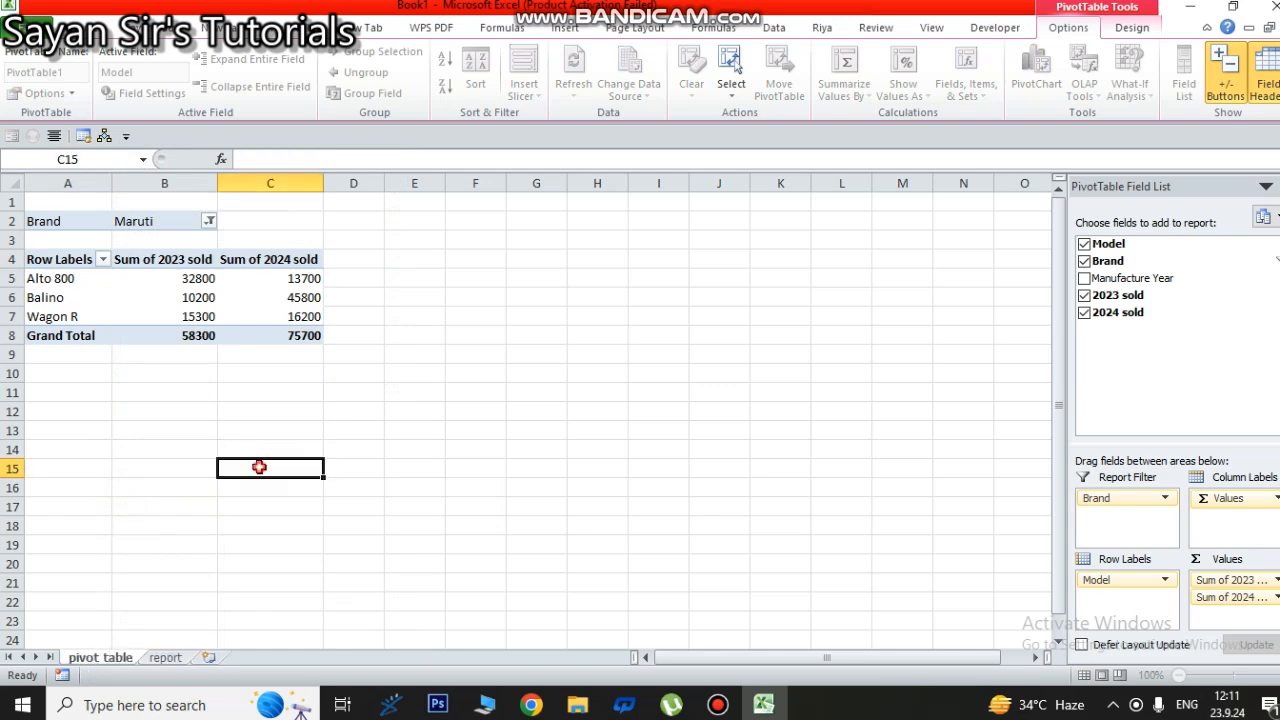
- Create a PivotChart with its PivotTable on a new worksheet from the data in A2:E11 of the report sheet
click(163, 657)
click(328, 603)
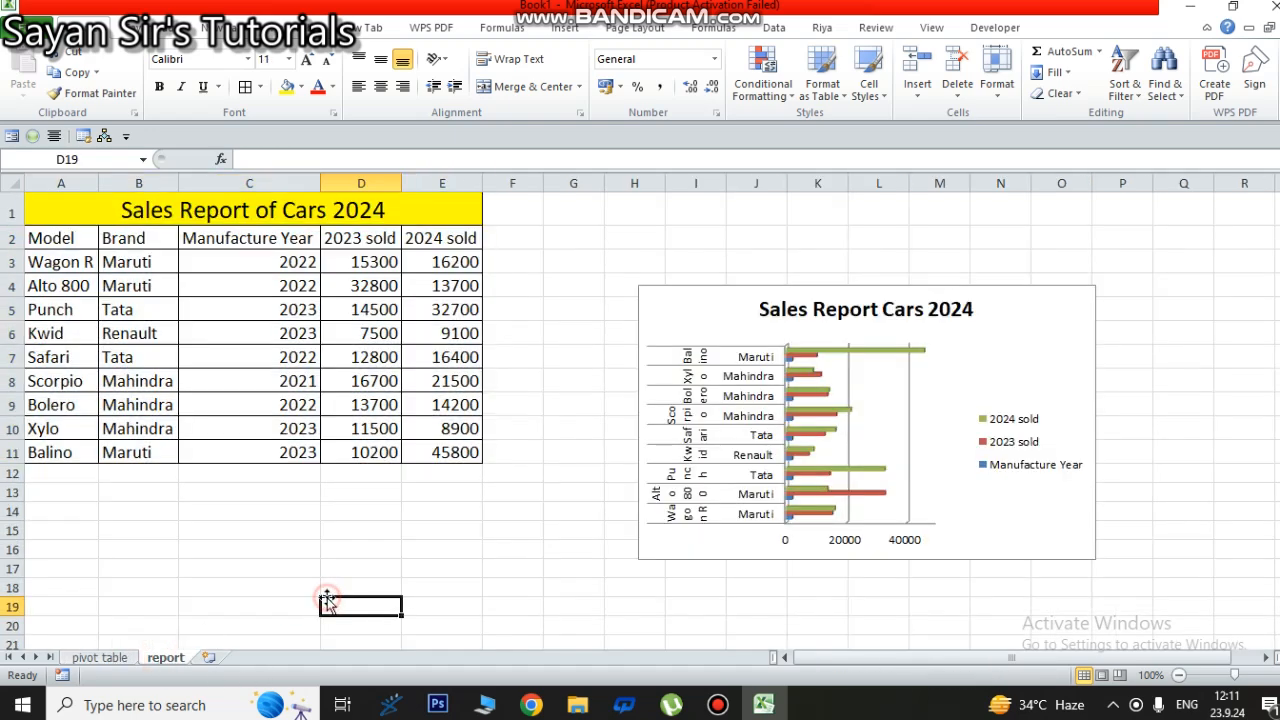
drag(57, 244, 470, 452)
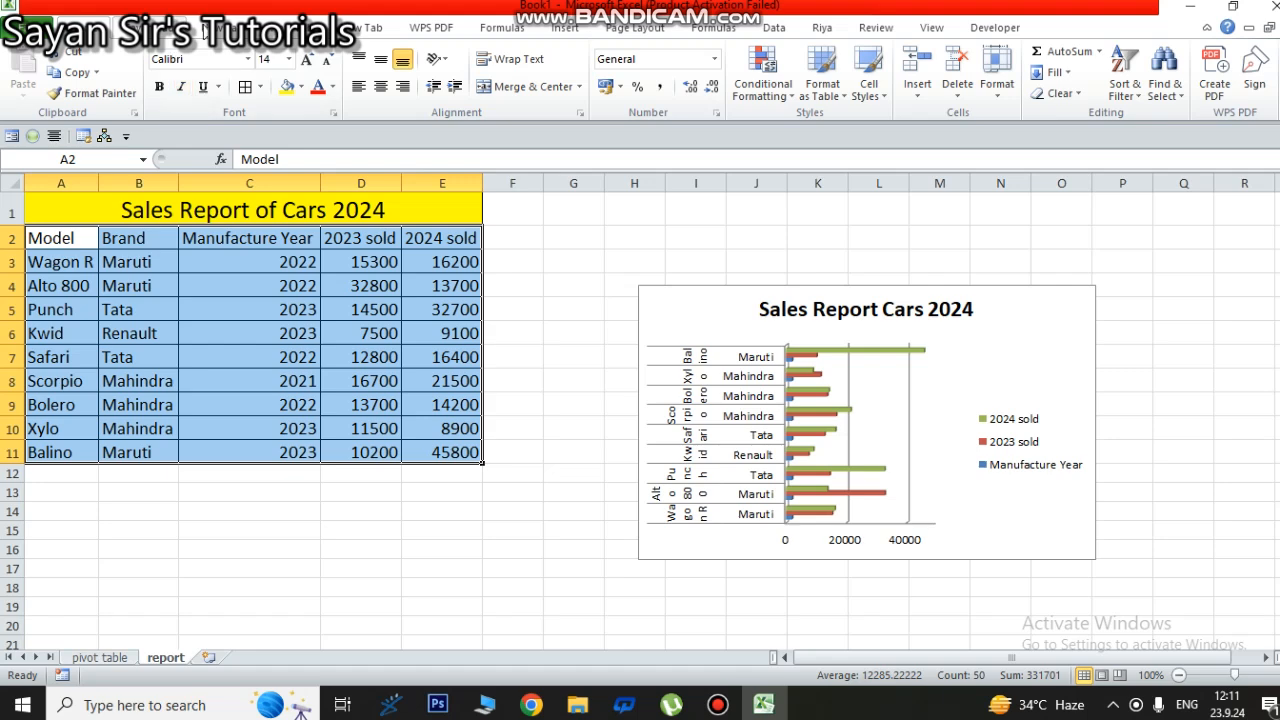
click(541, 33)
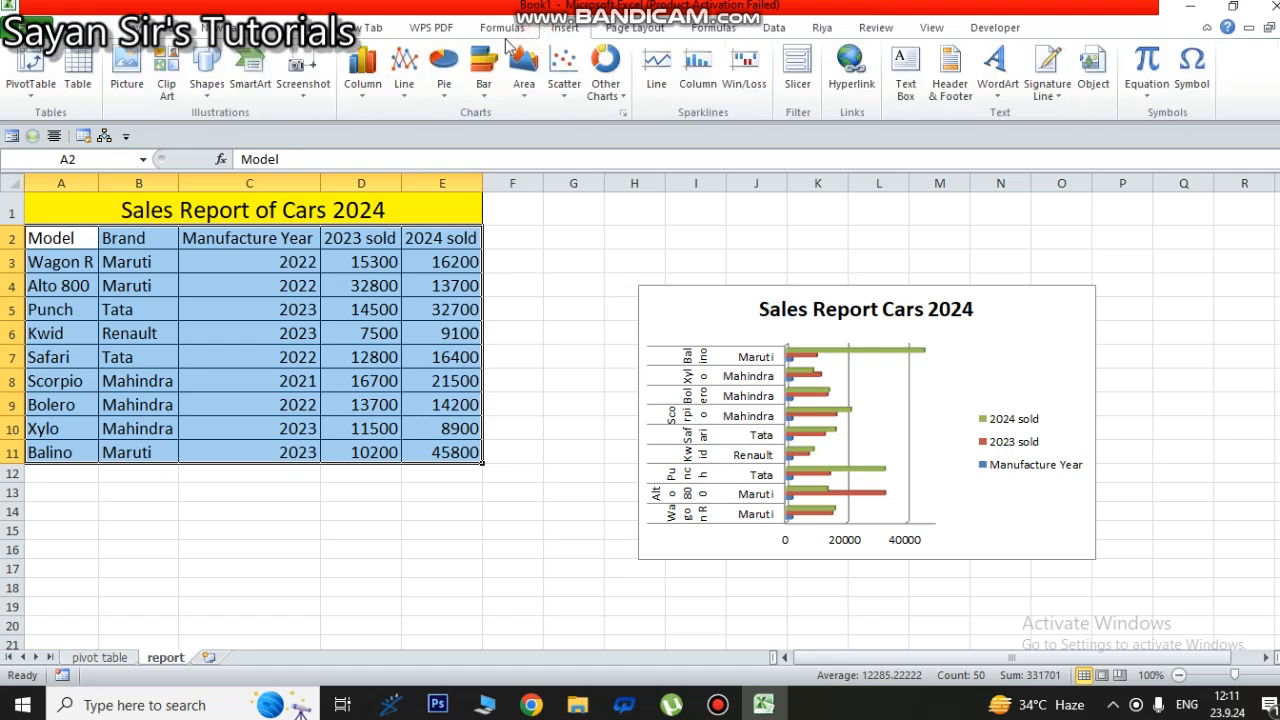
click(30, 88)
click(56, 140)
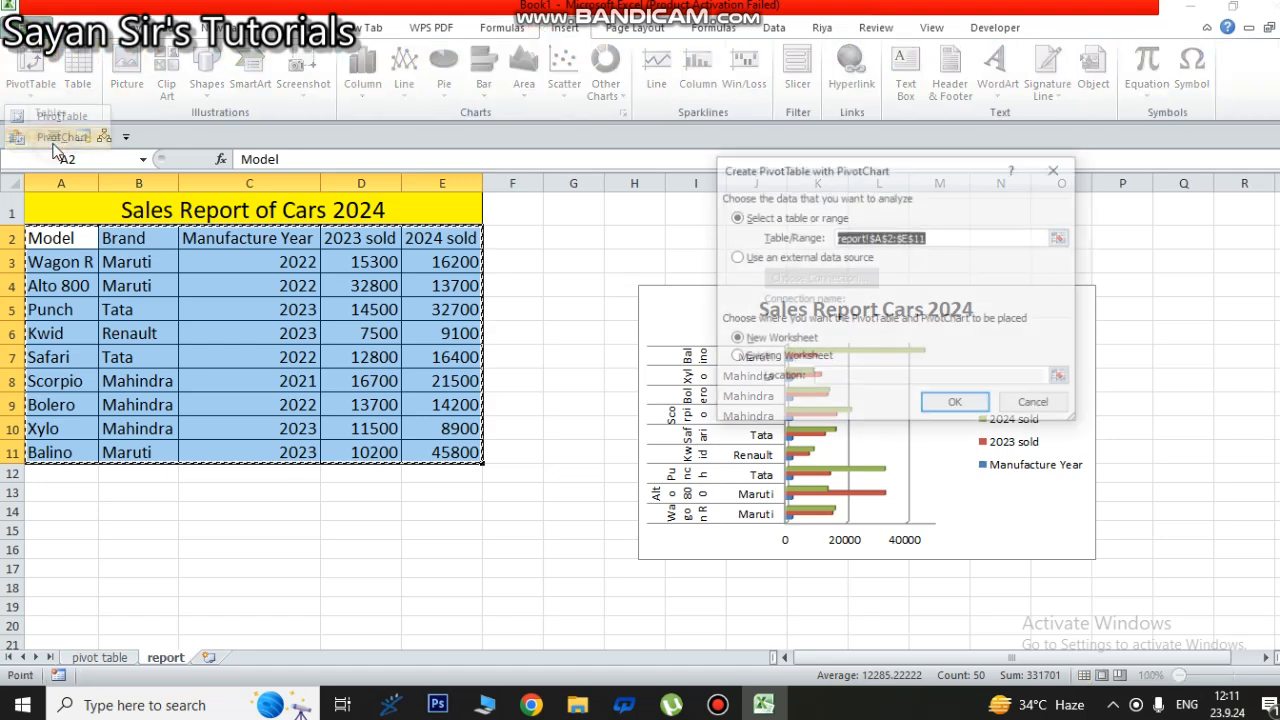
click(955, 405)
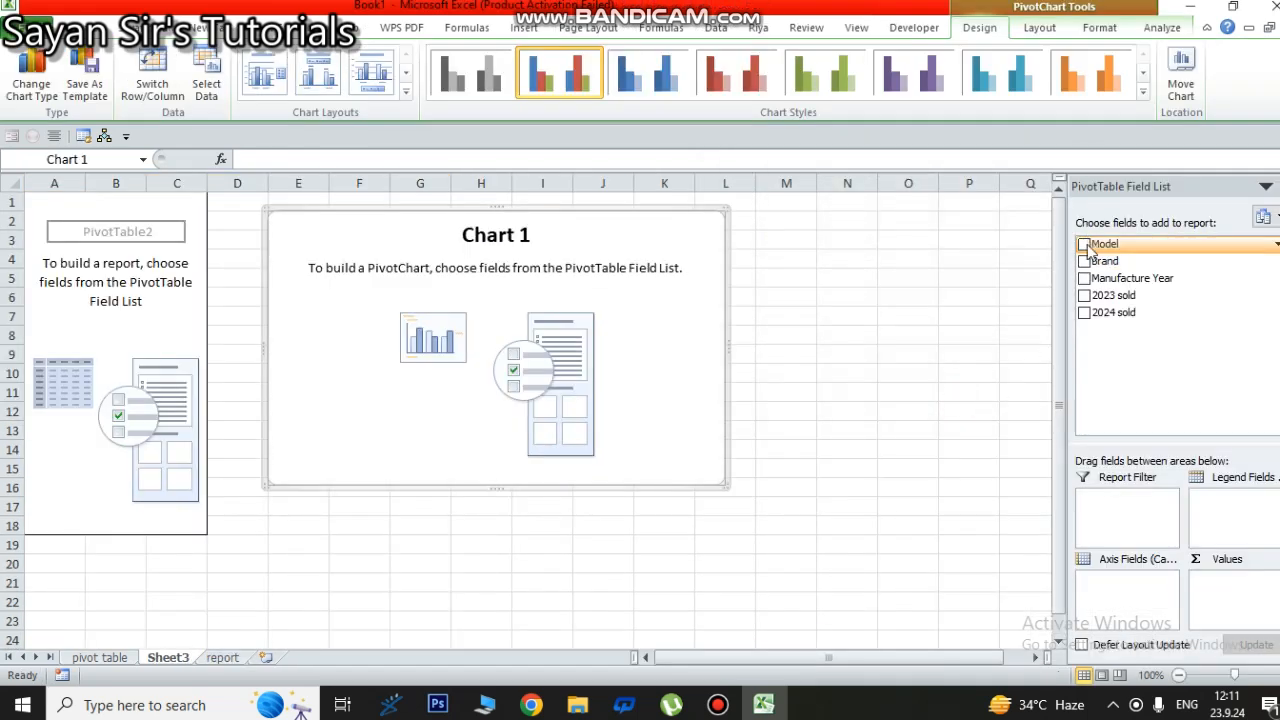
- Add Model, Brand, Manufacture Year, 2023 sold and 2024 sold to the PivotChart, and move the chart clear of the pivot data
click(1084, 245)
click(1085, 261)
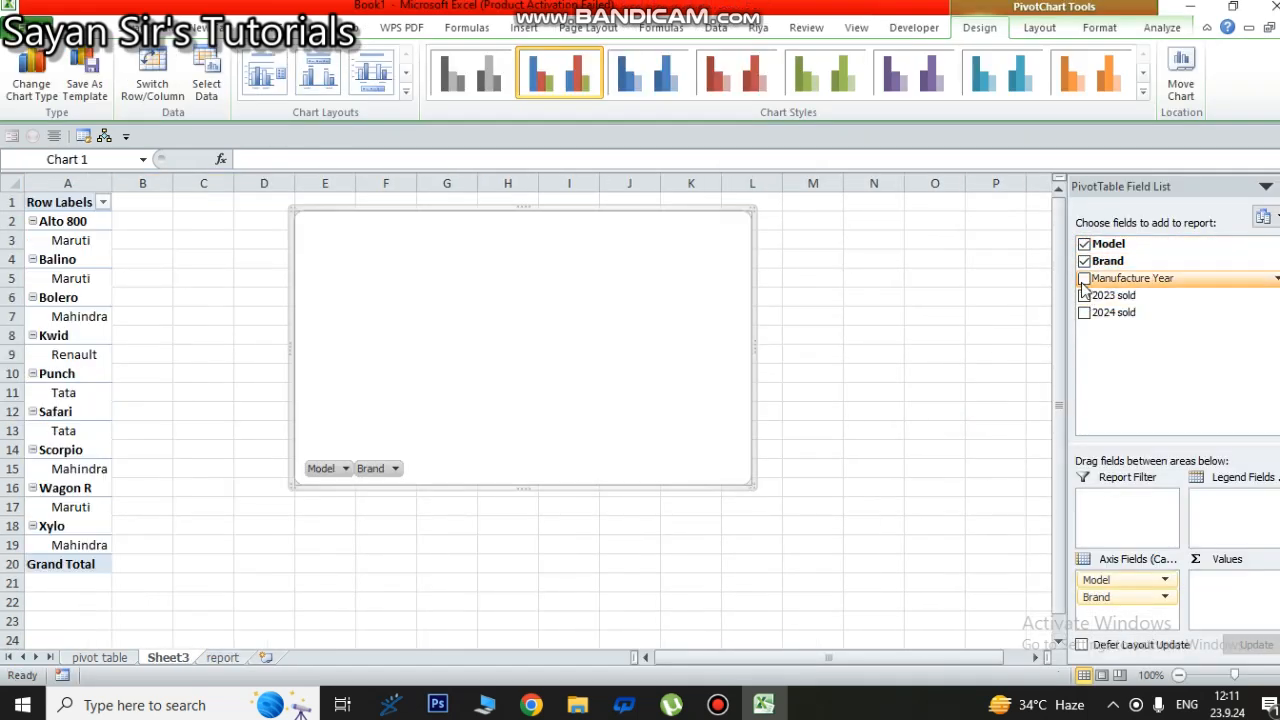
click(1084, 279)
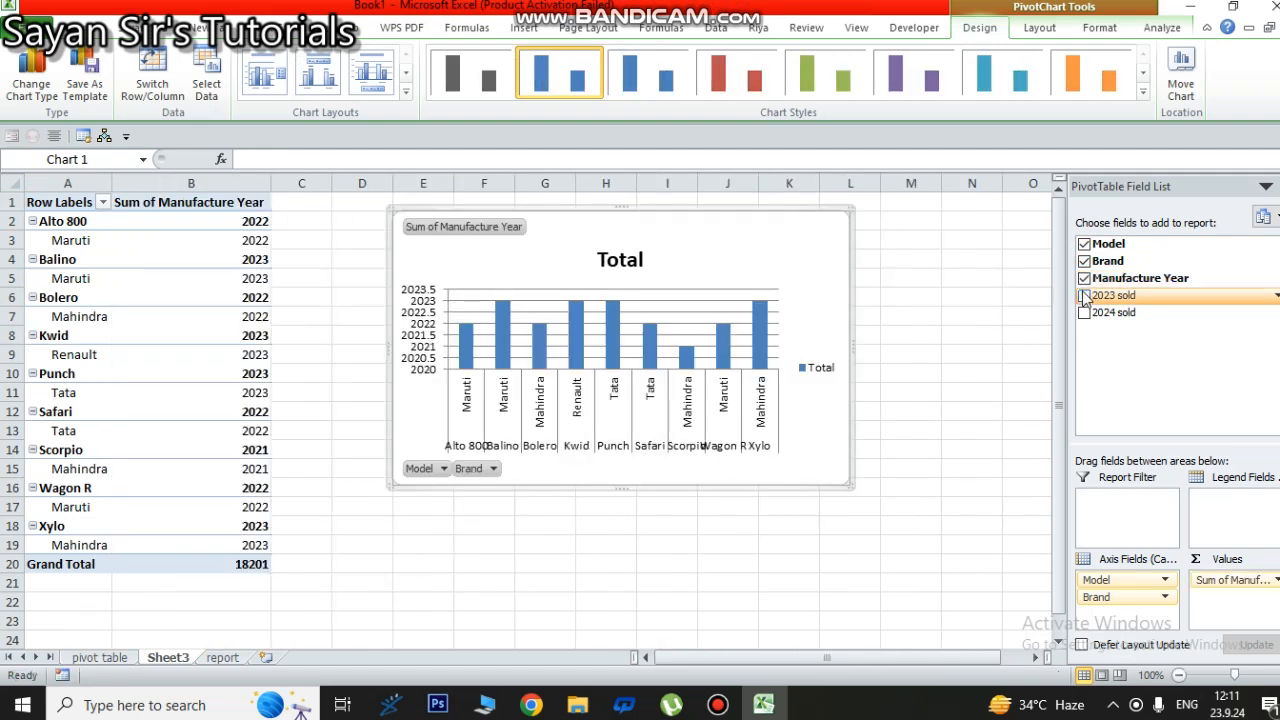
click(1084, 296)
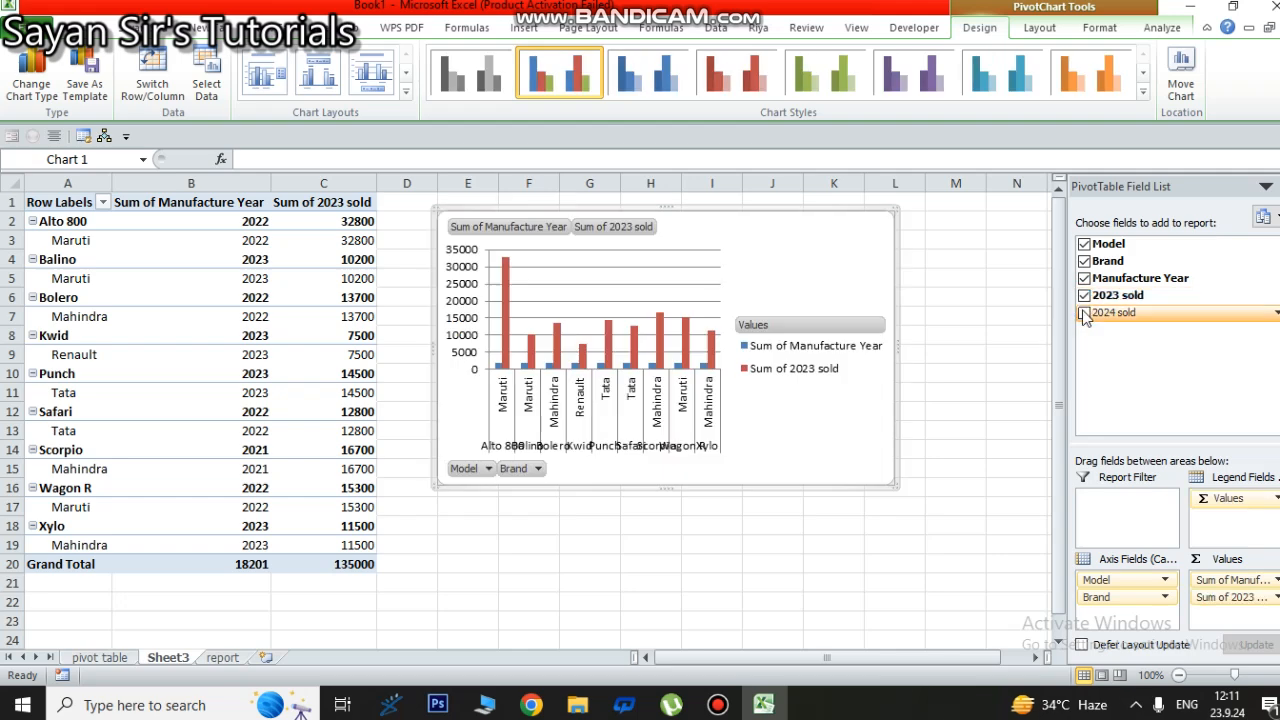
click(1084, 313)
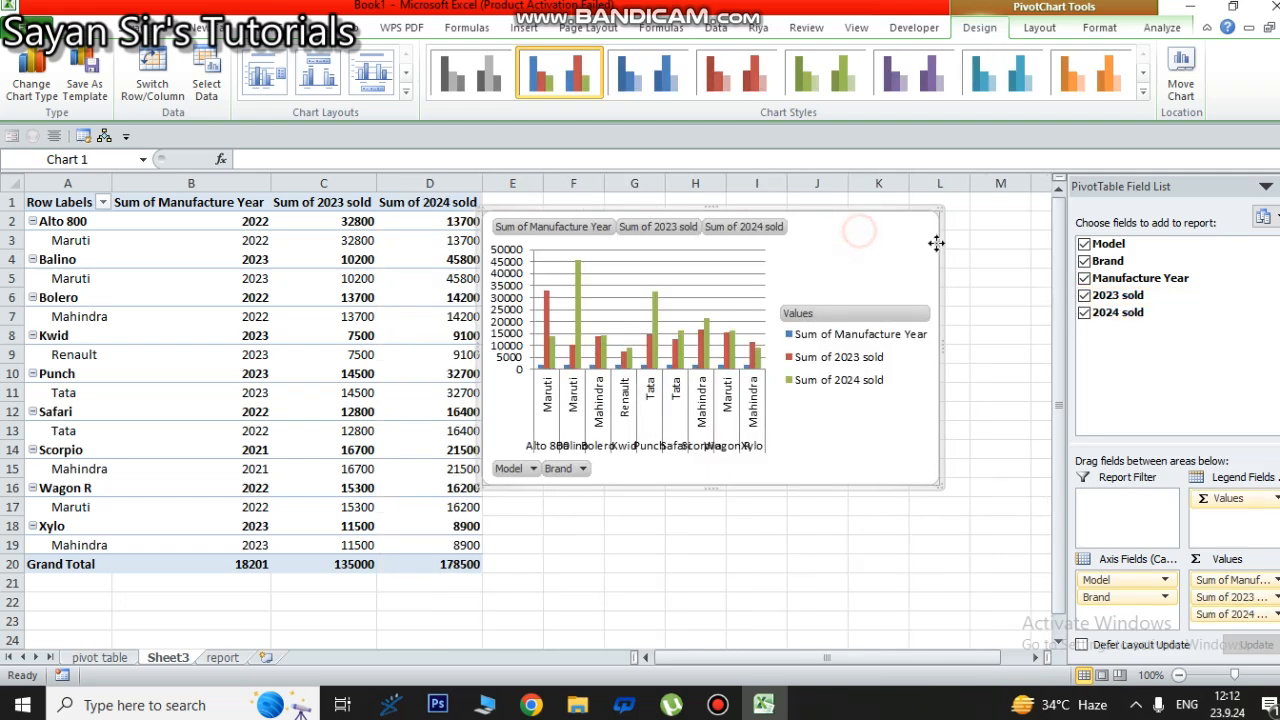
drag(903, 223, 991, 235)
click(900, 216)
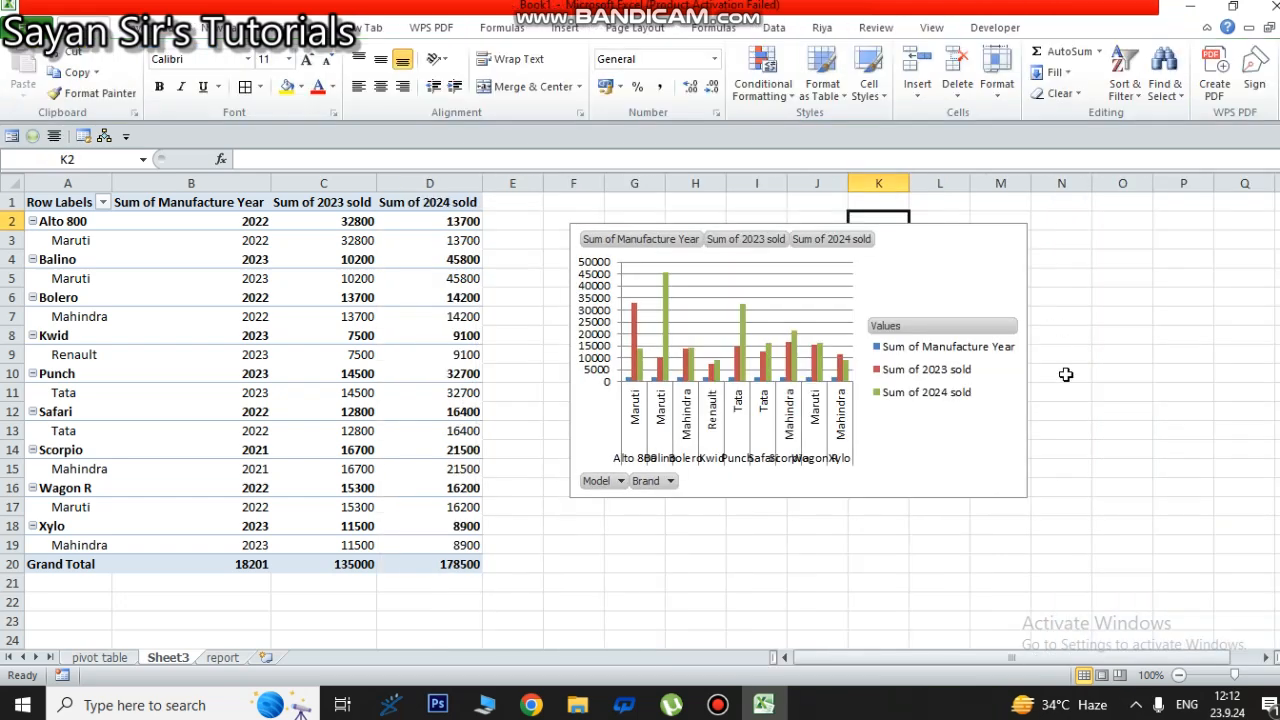
- Rearrange the PivotChart fields so Brand is a legend field and Manufacture Year is the report filter
click(1023, 261)
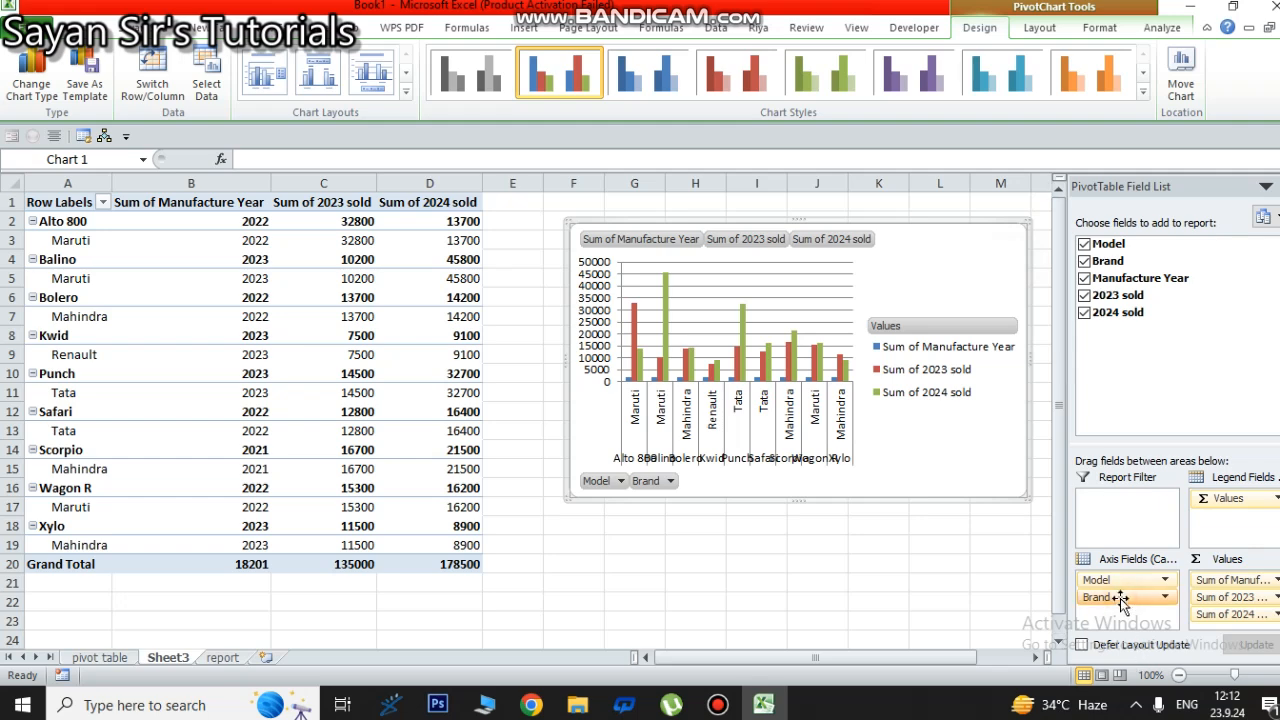
drag(1120, 598, 1243, 515)
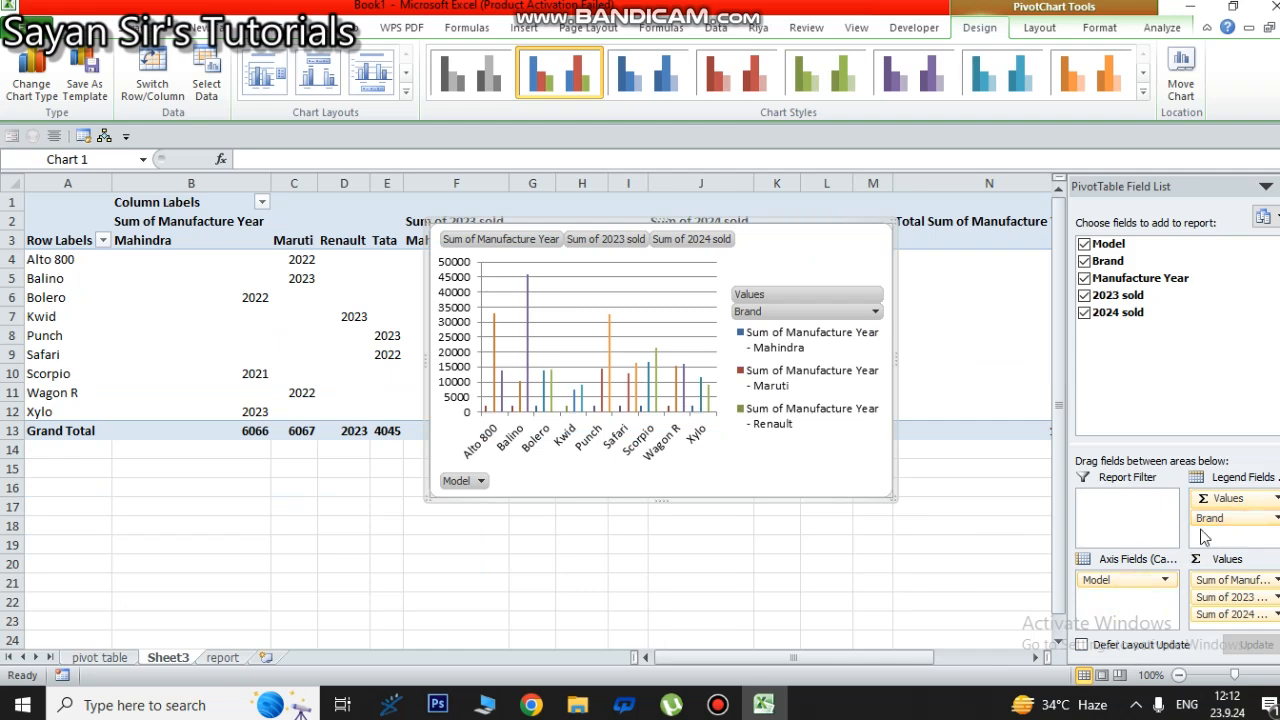
drag(1226, 497, 1130, 505)
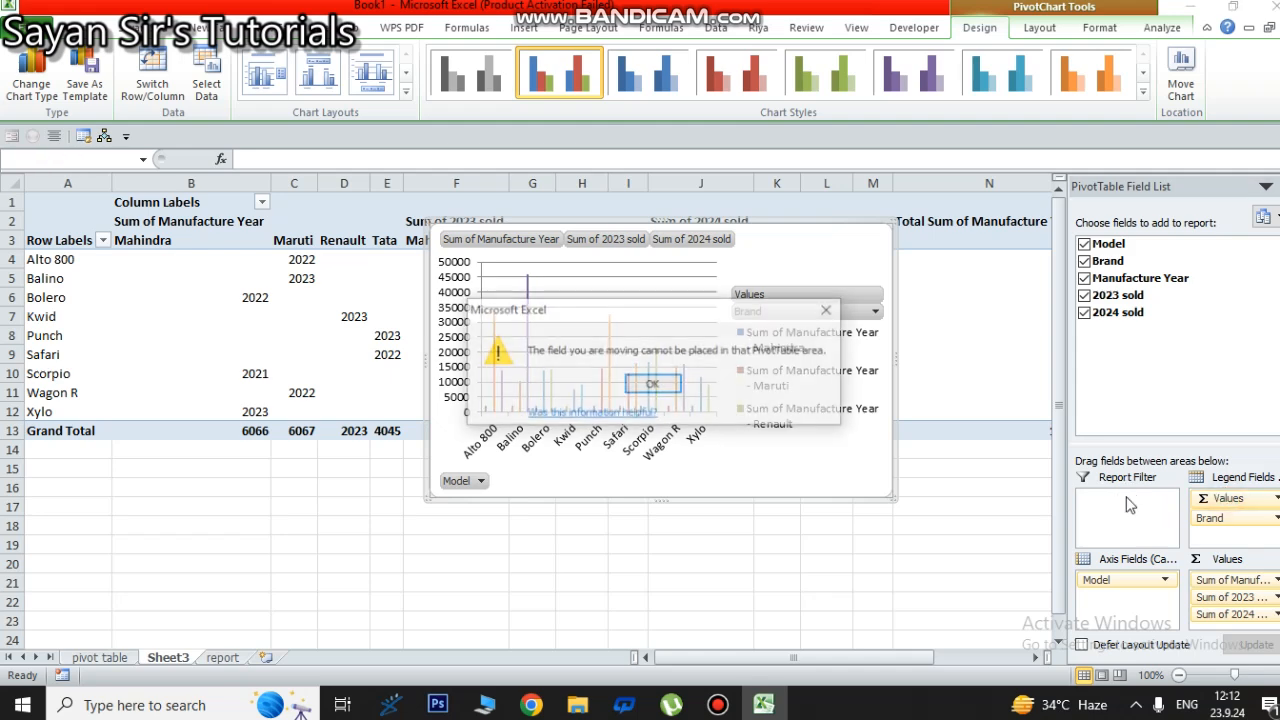
click(668, 388)
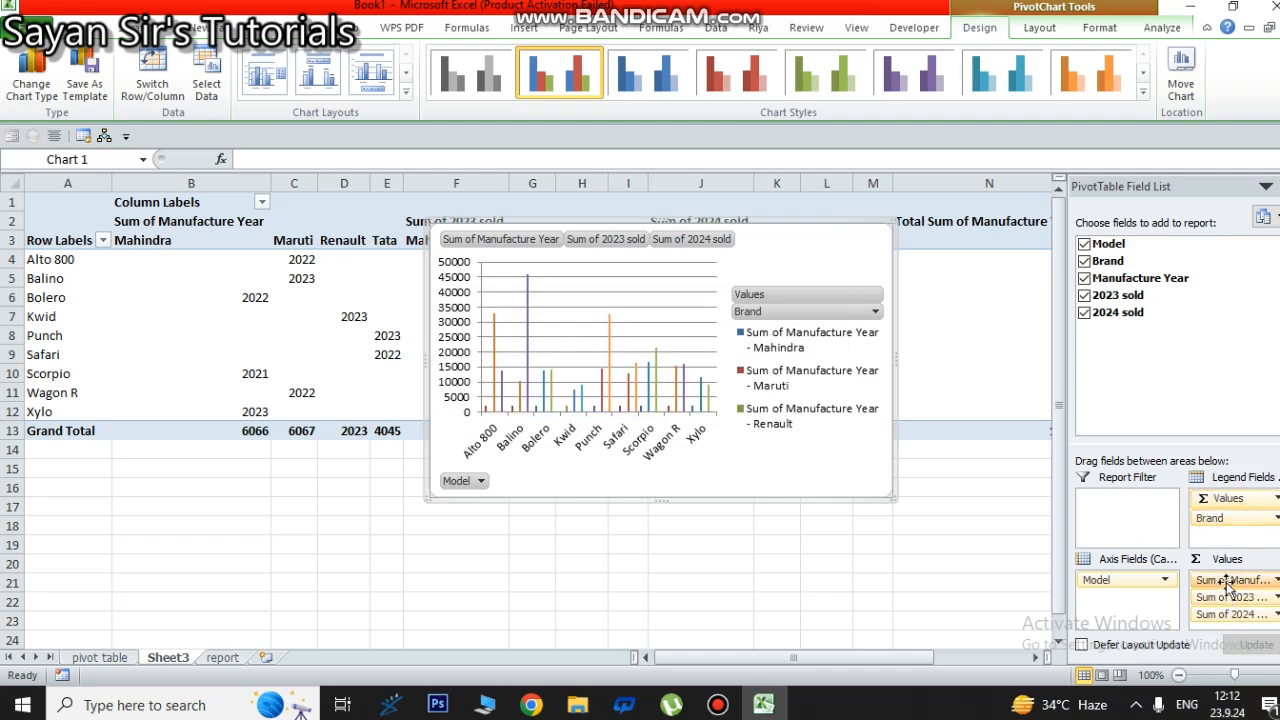
drag(1210, 580, 1115, 502)
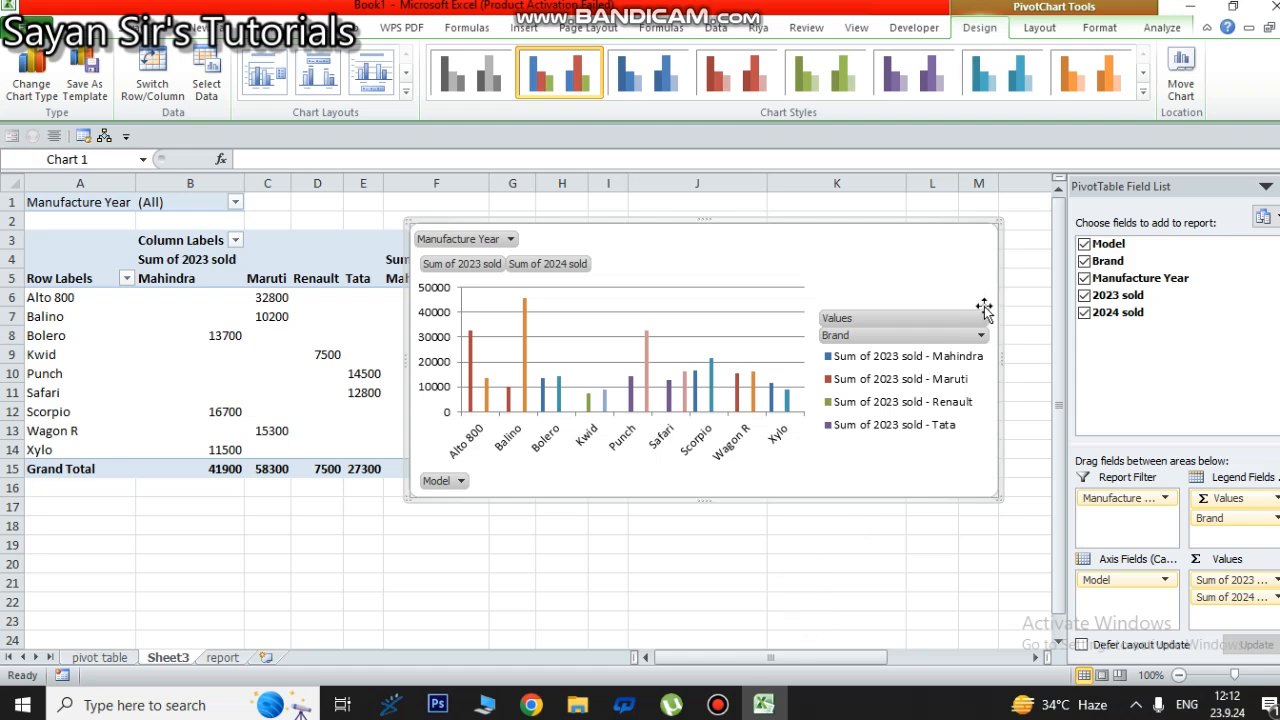
click(730, 708)
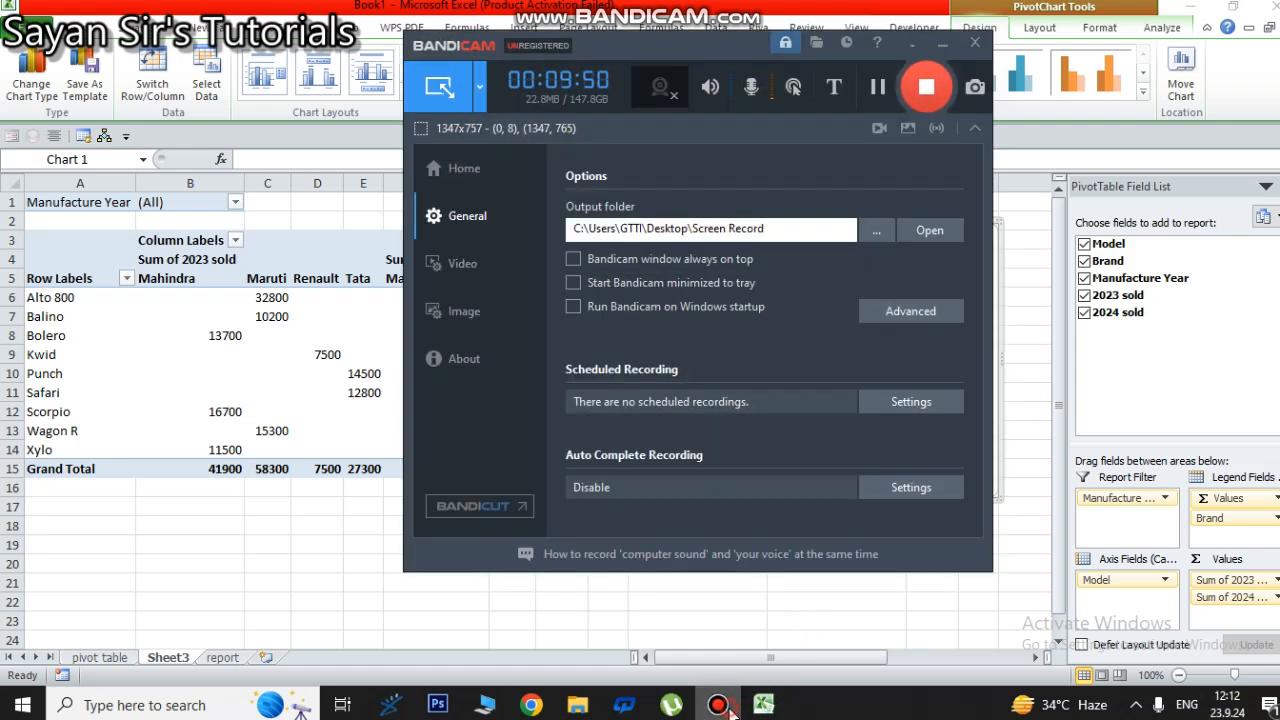
click(730, 708)
- Filter the PivotChart's Brand legend field to show only Mahindra
click(983, 334)
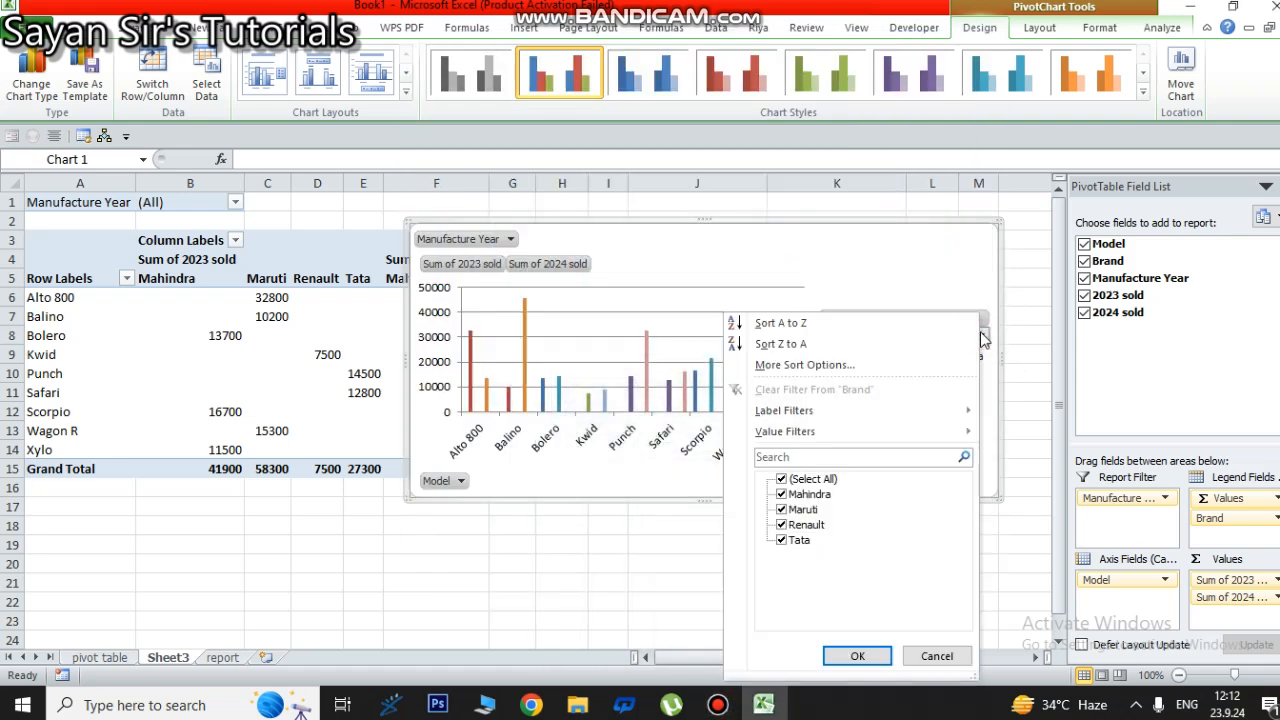
click(780, 480)
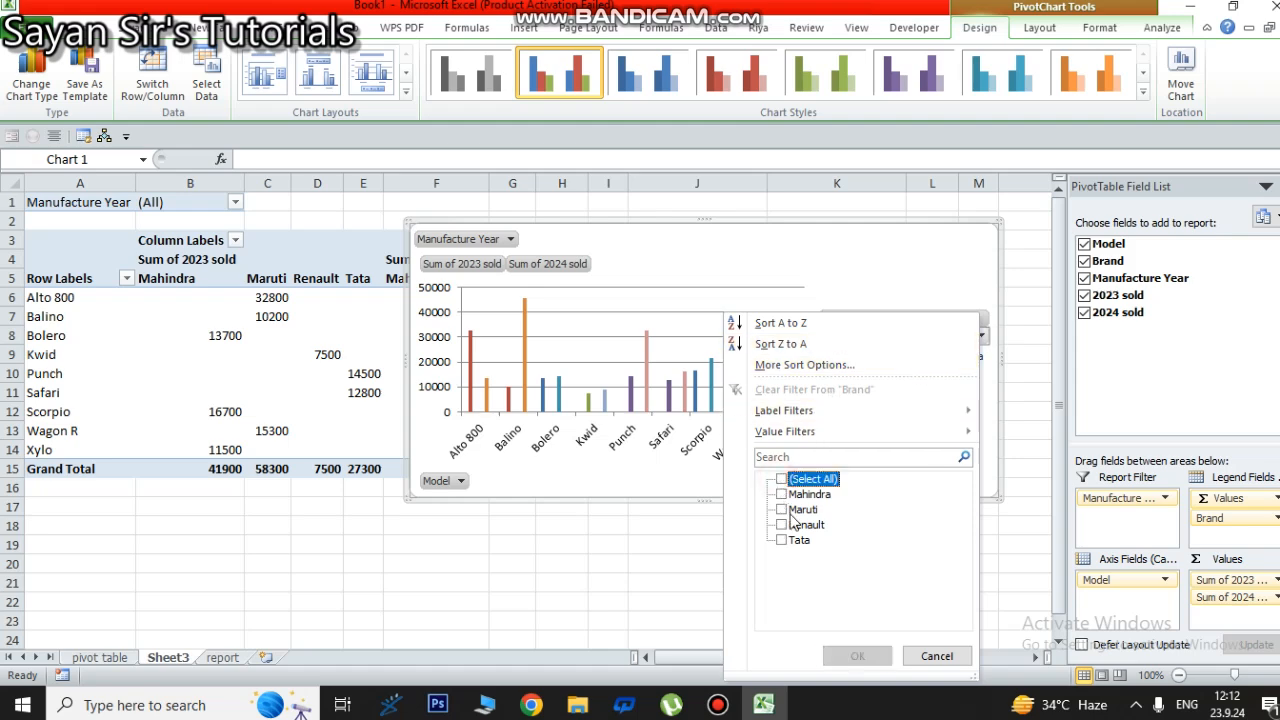
click(781, 495)
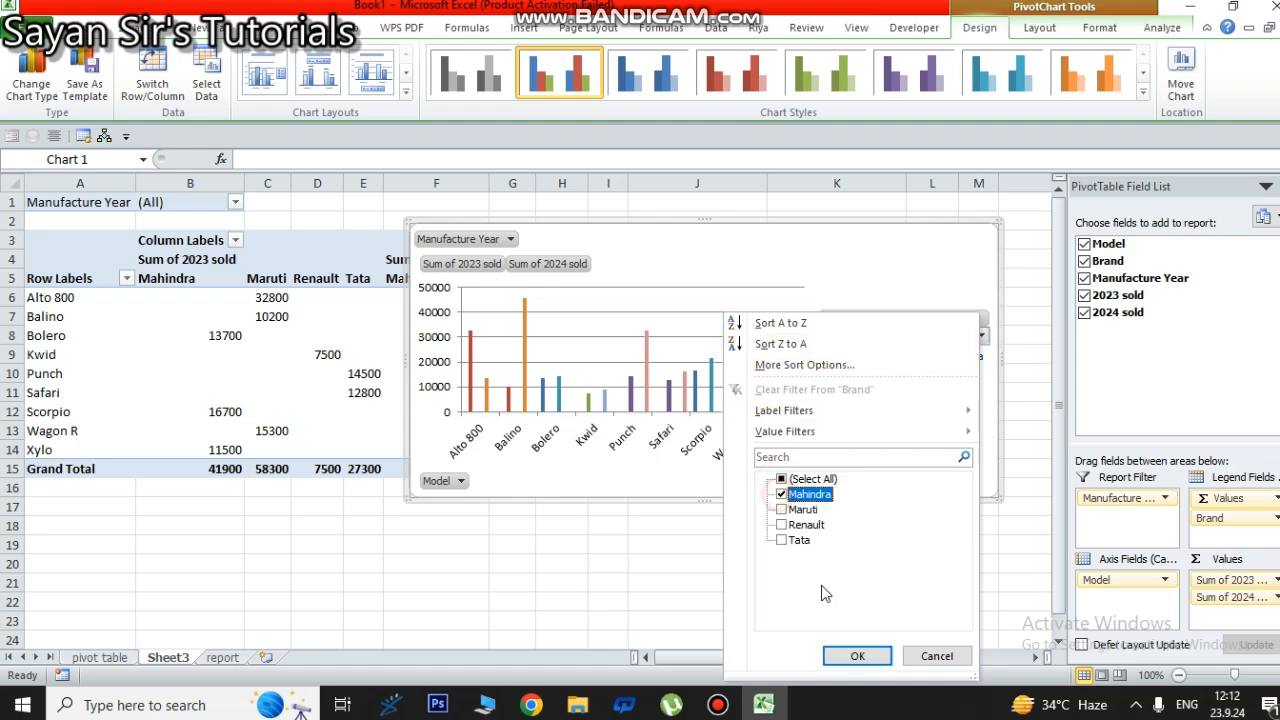
click(857, 656)
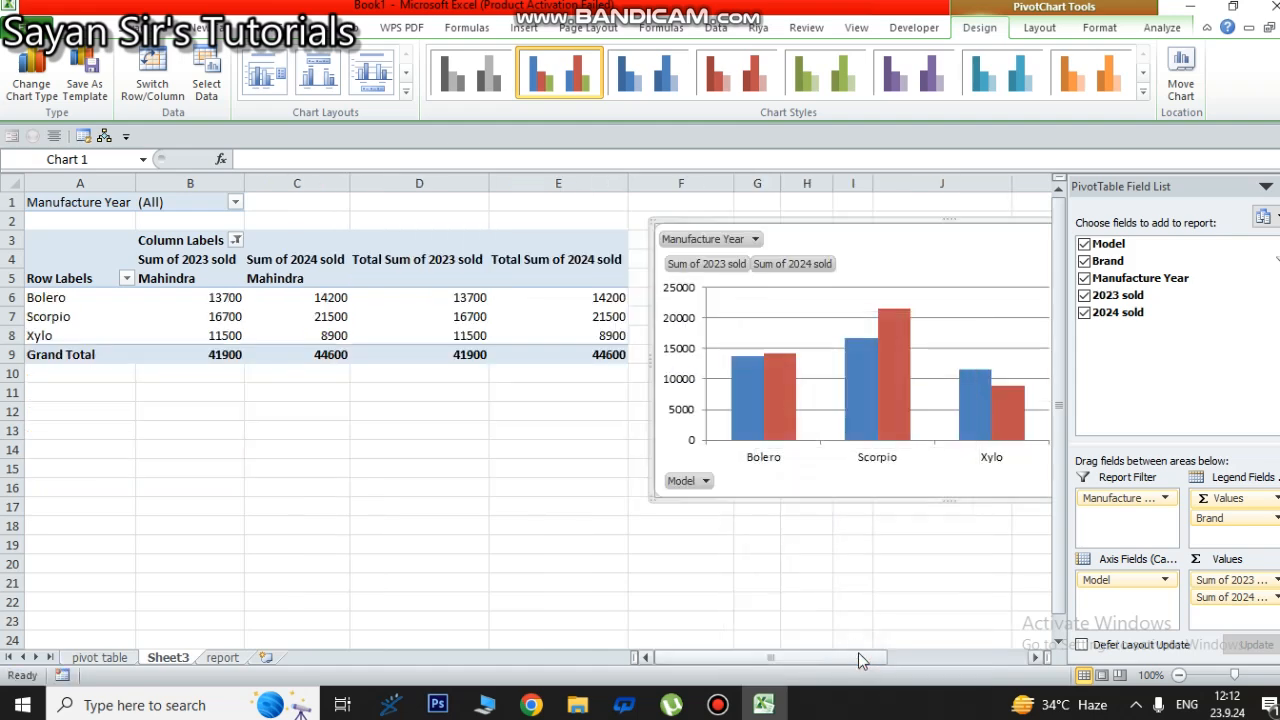